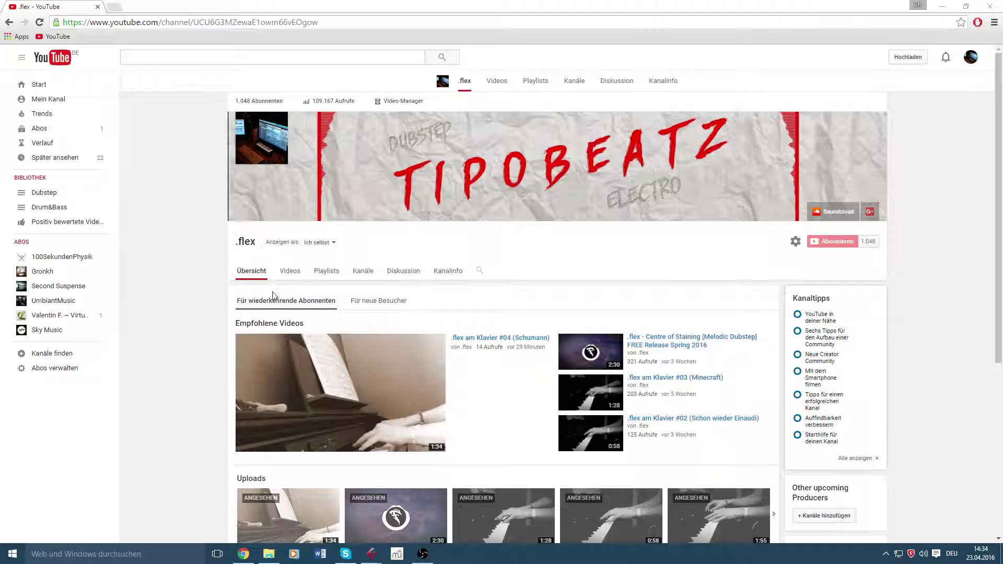
# - Switch from the YouTube channel page to the MelodicDubstep project in Cubase and show the arrangement's opening section
pyautogui.scroll(-2, 272, 295)
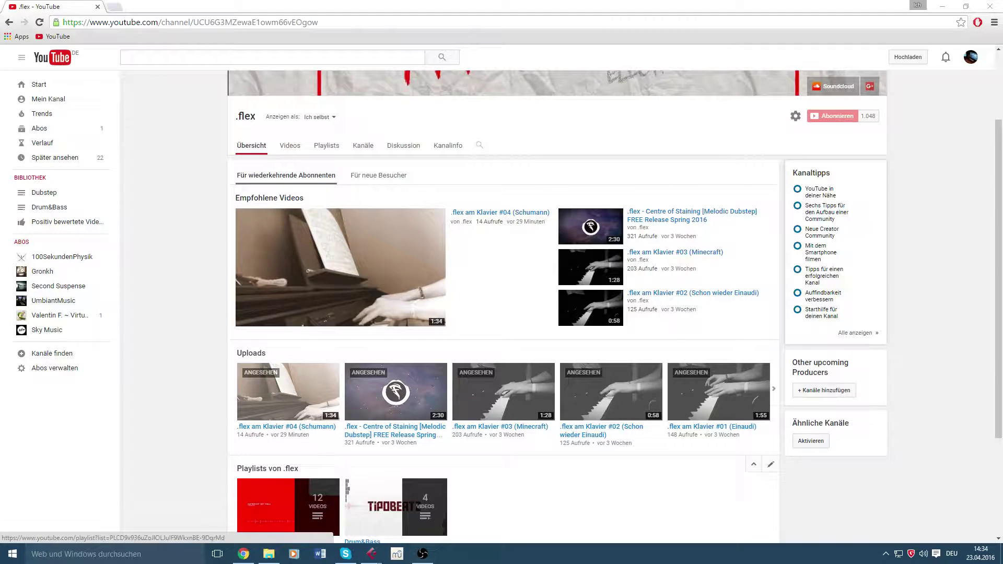
pyautogui.moveTo(372, 554)
pyautogui.click(290, 506)
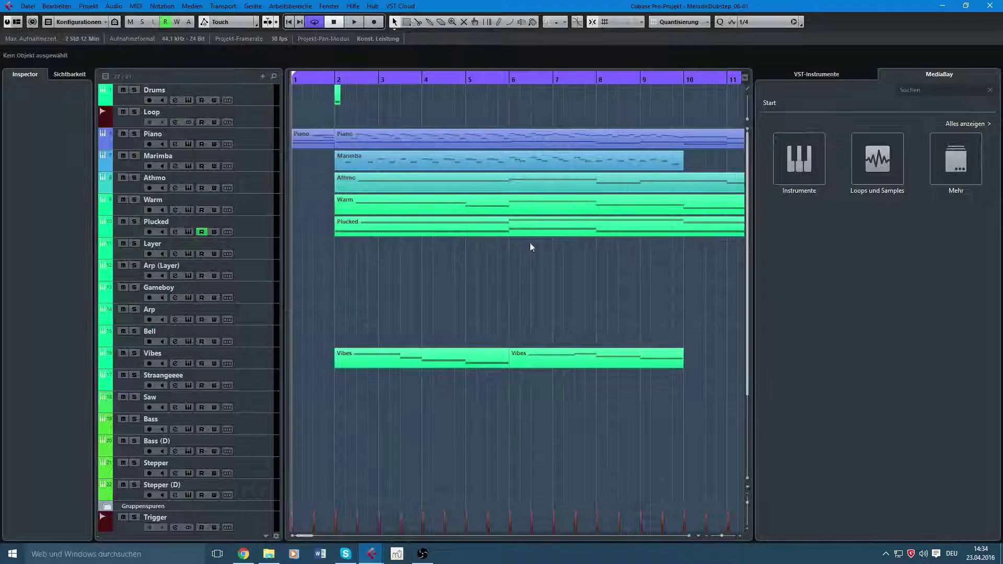
pyautogui.moveTo(368, 80); pyautogui.dragTo(340, 134)
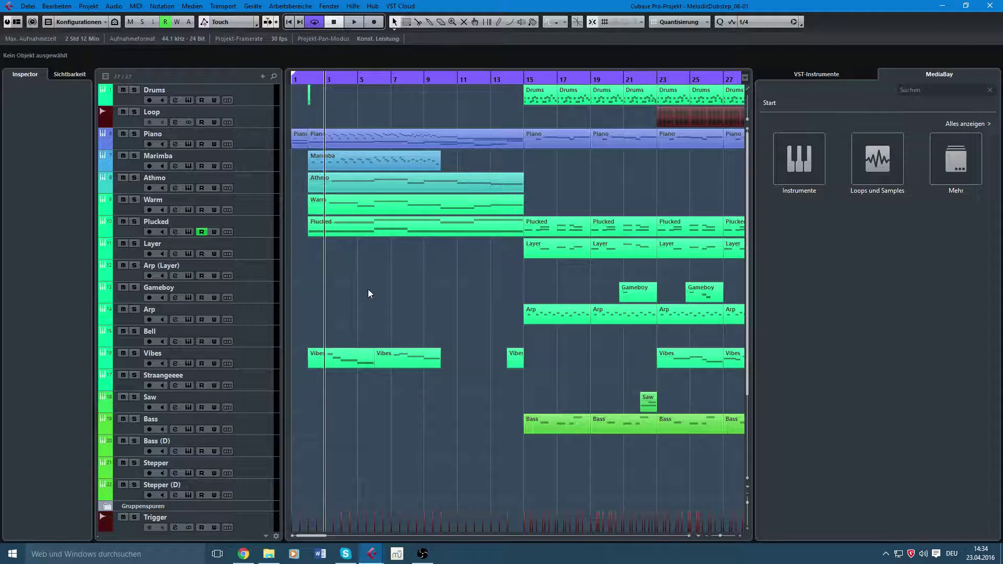
pyautogui.keyDown('ctrl'); pyautogui.scroll(3, 338, 284); pyautogui.keyUp('ctrl')
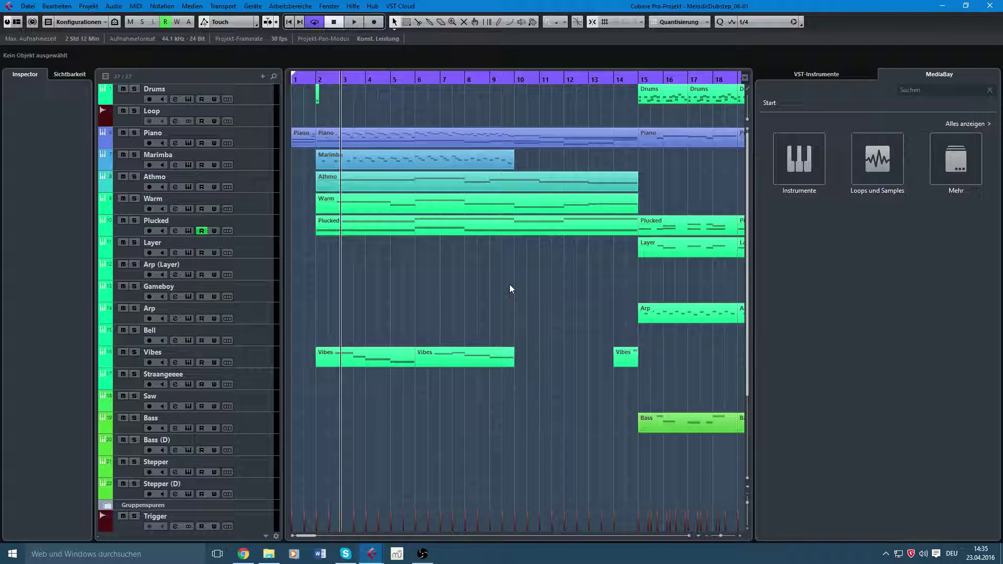
# - Select the intro parts starting at bar 2 on the Piano, Marimba, Athmo, Warm and Plucked tracks, and clear the selection
pyautogui.click(332, 229)
pyautogui.moveTo(373, 284); pyautogui.dragTo(359, 139)
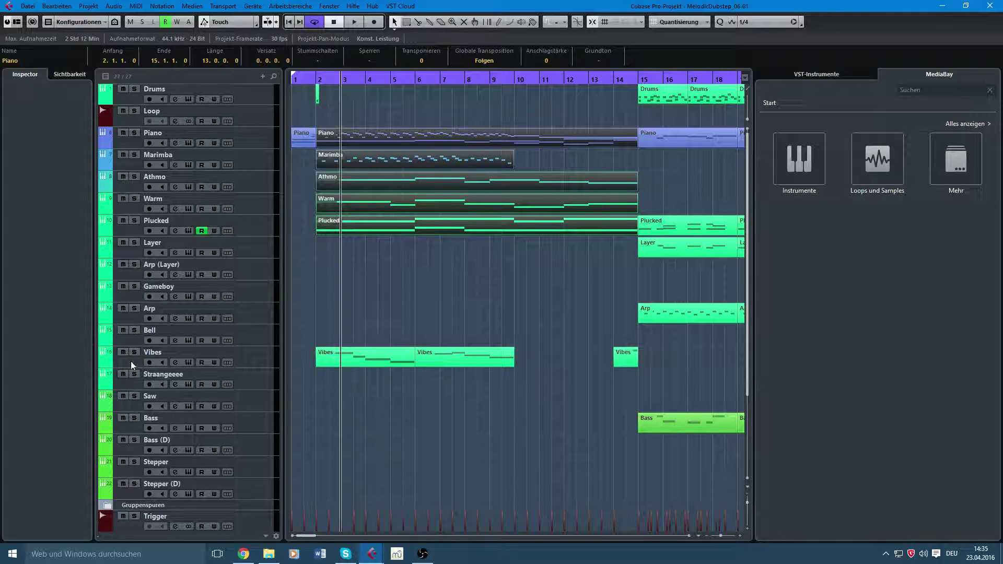
pyautogui.click(415, 276)
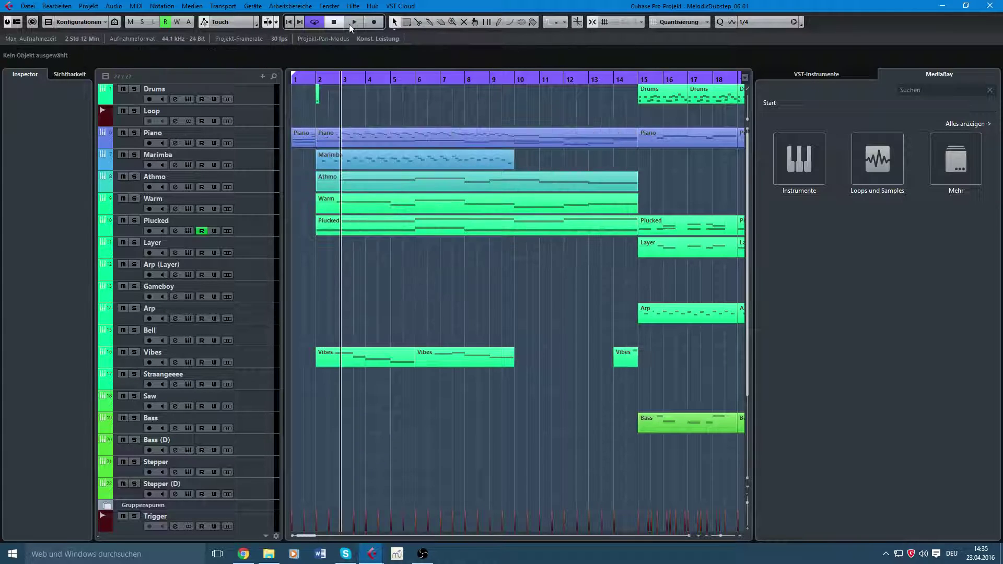
# - Place the project cursor at bar 2, where the intro parts begin
pyautogui.click(305, 81)
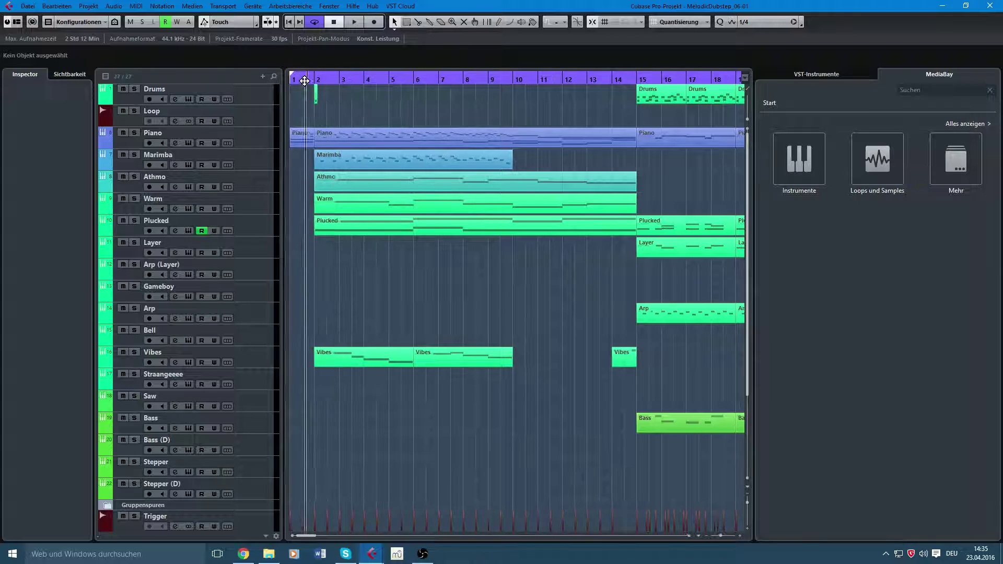
pyautogui.moveTo(304, 81); pyautogui.dragTo(265, 79)
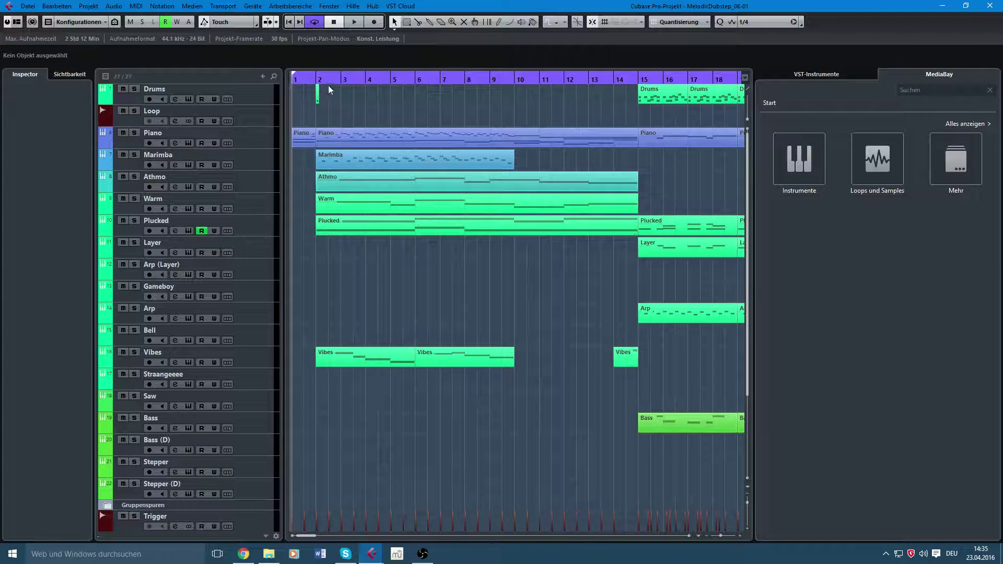
pyautogui.click(316, 81)
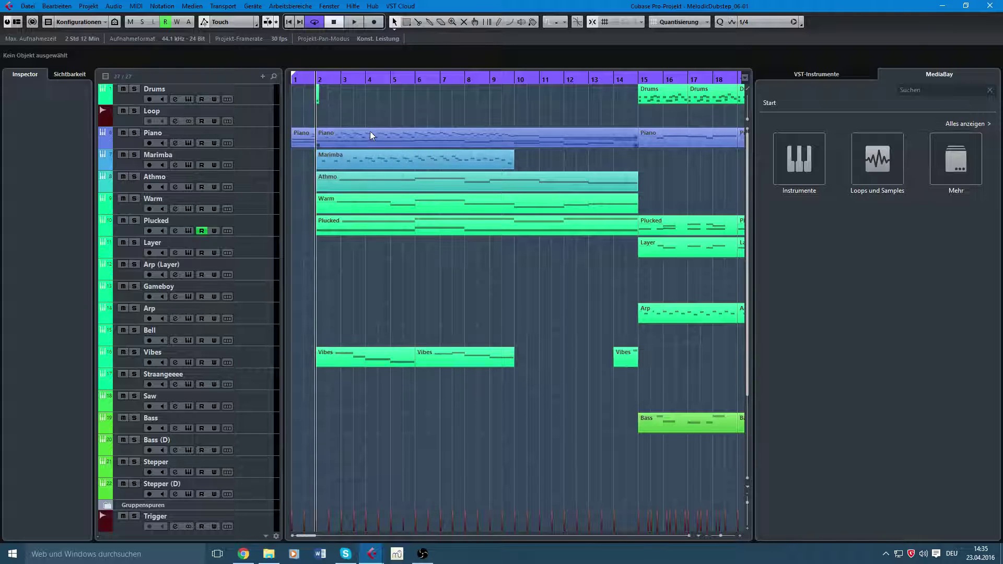
# - Solo the Piano track and play it back from bar 2
pyautogui.scroll(-3, 506, 254)
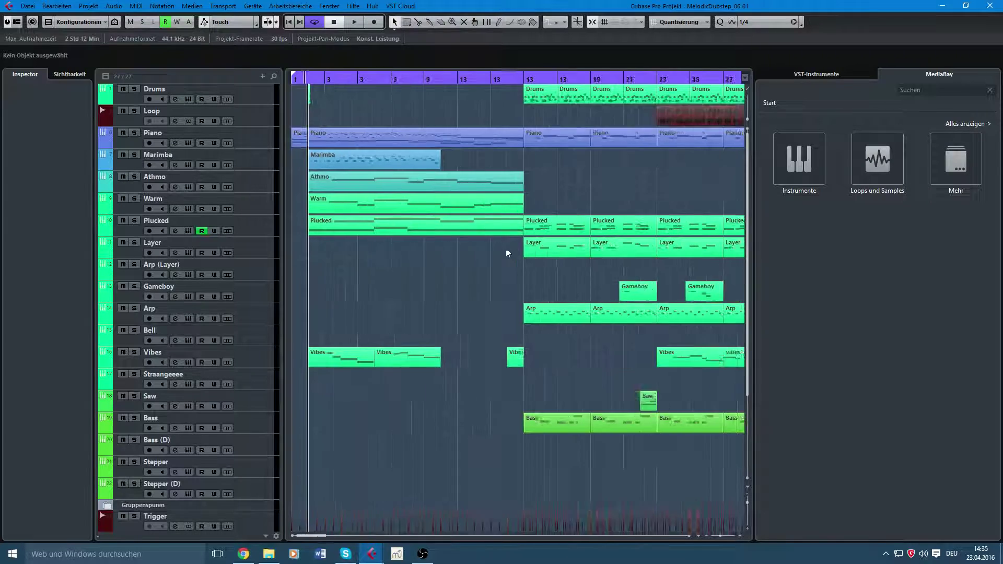
pyautogui.scroll(-8, 506, 251)
pyautogui.scroll(7, 361, 243)
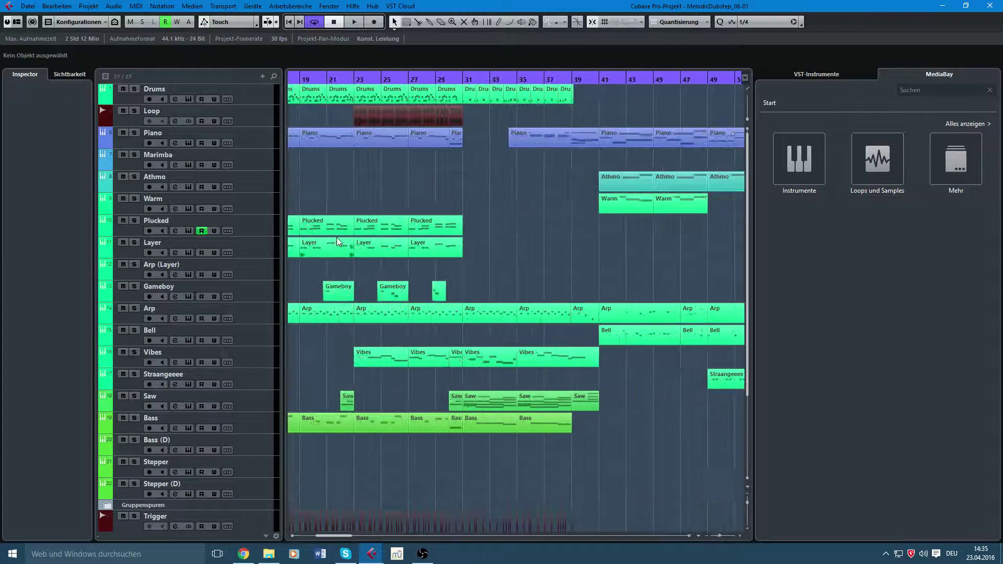
pyautogui.scroll(1, 336, 237)
pyautogui.moveTo(336, 237); pyautogui.dragTo(633, 181)
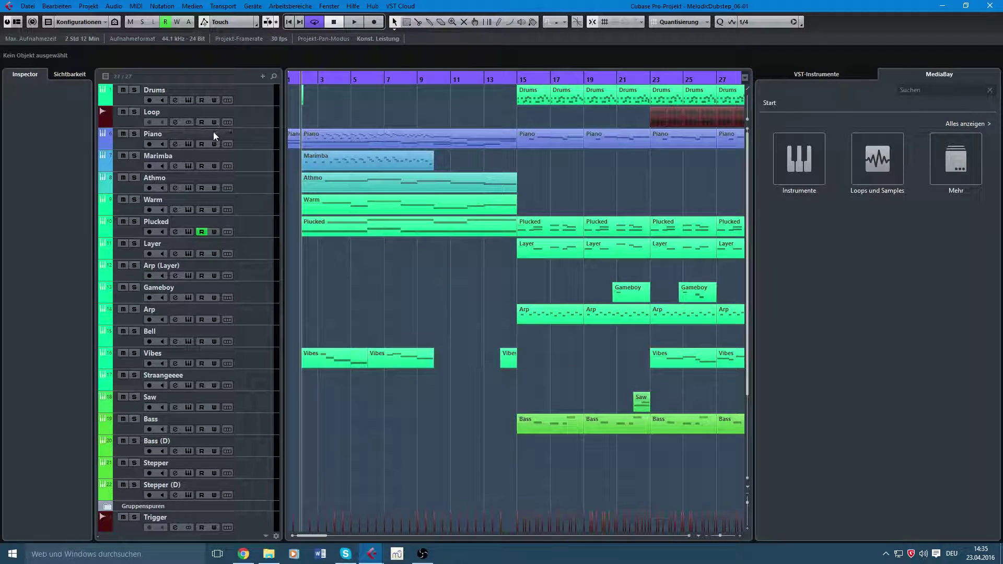
pyautogui.click(130, 134)
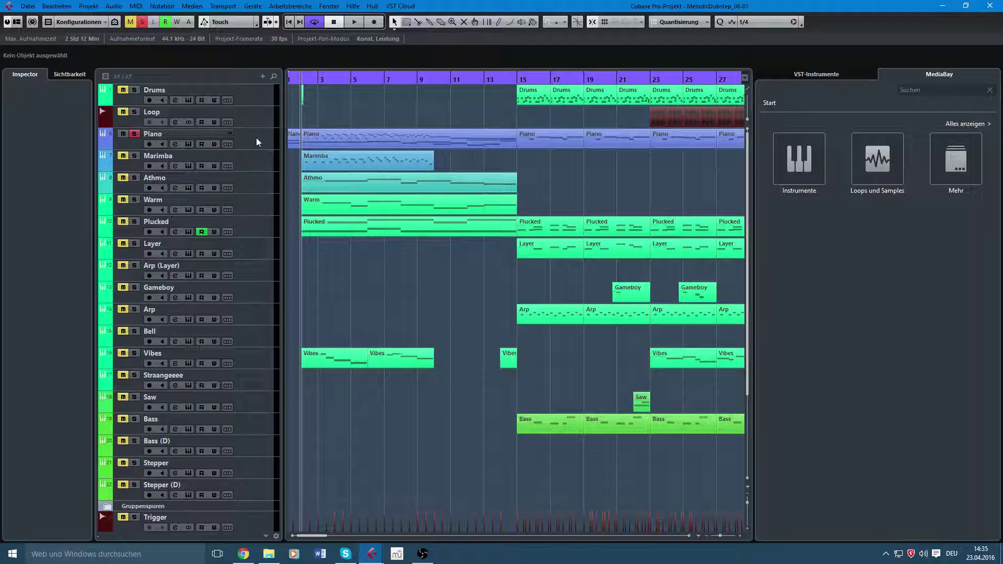
pyautogui.press('space')
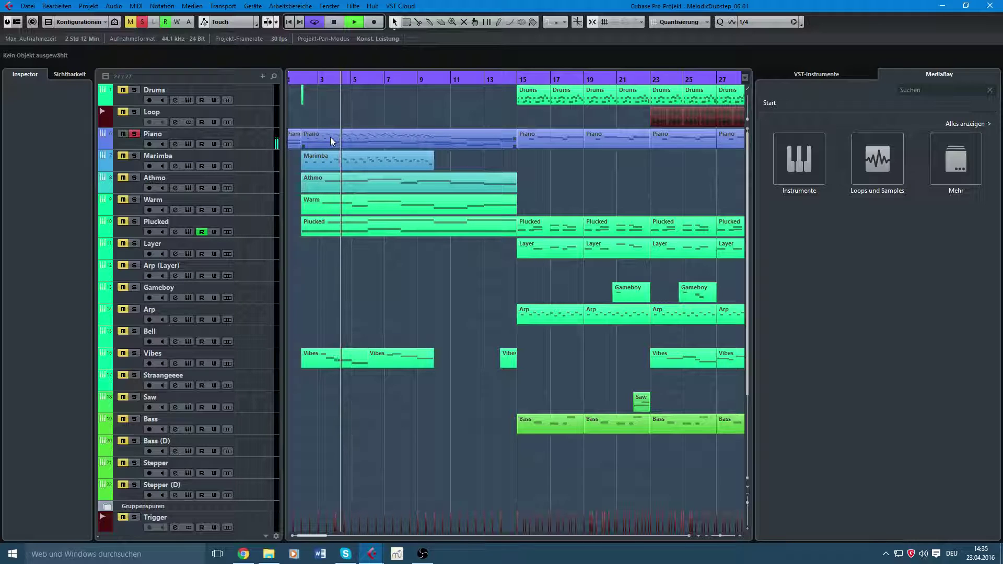
# - Open the Piano part starting at bar 2 in the Key Editor and audition its opening notes and figure
pyautogui.doubleClick(334, 136)
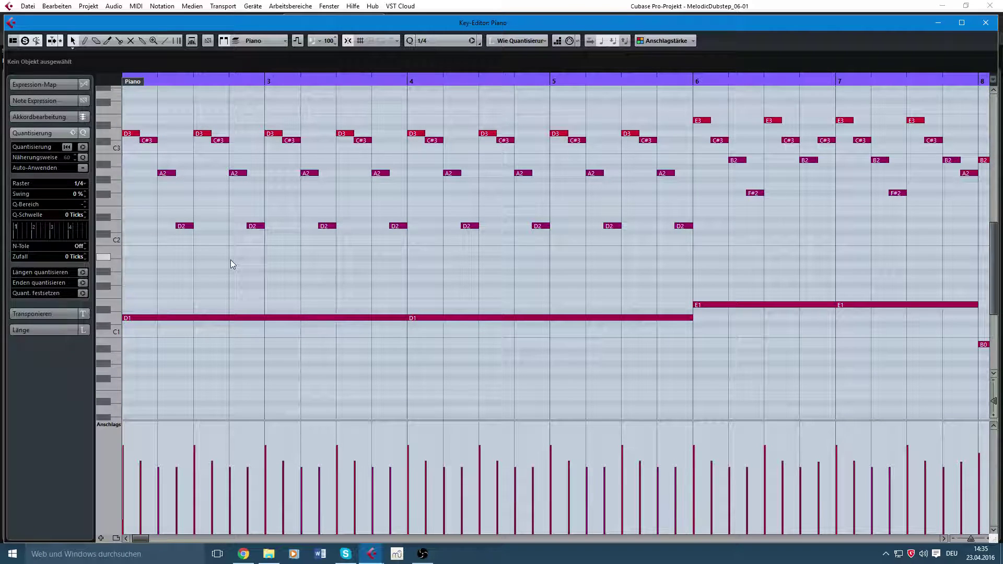
pyautogui.click(147, 140)
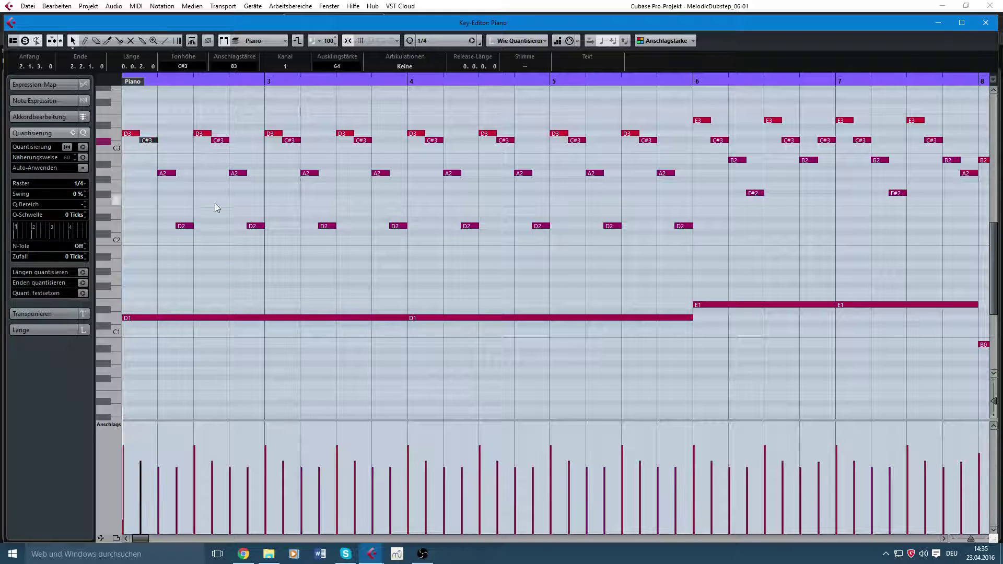
pyautogui.moveTo(132, 117); pyautogui.dragTo(119, 148)
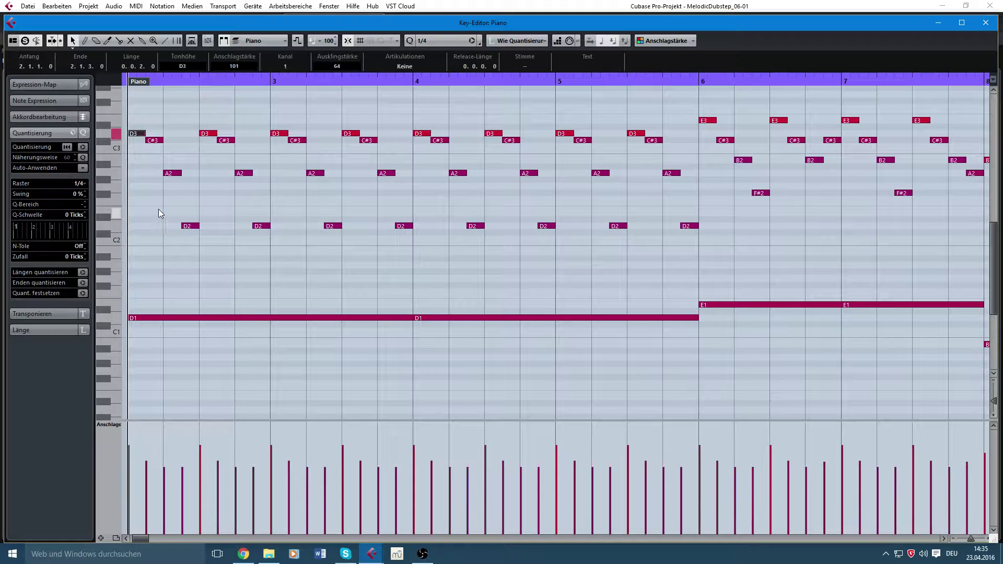
pyautogui.click(154, 140)
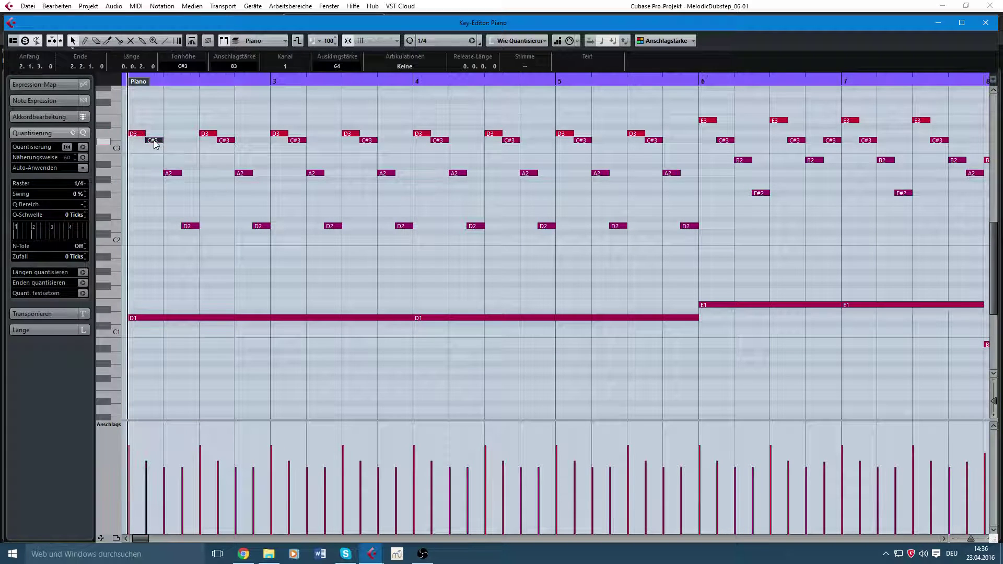
pyautogui.moveTo(205, 250); pyautogui.dragTo(173, 185)
pyautogui.click(200, 195)
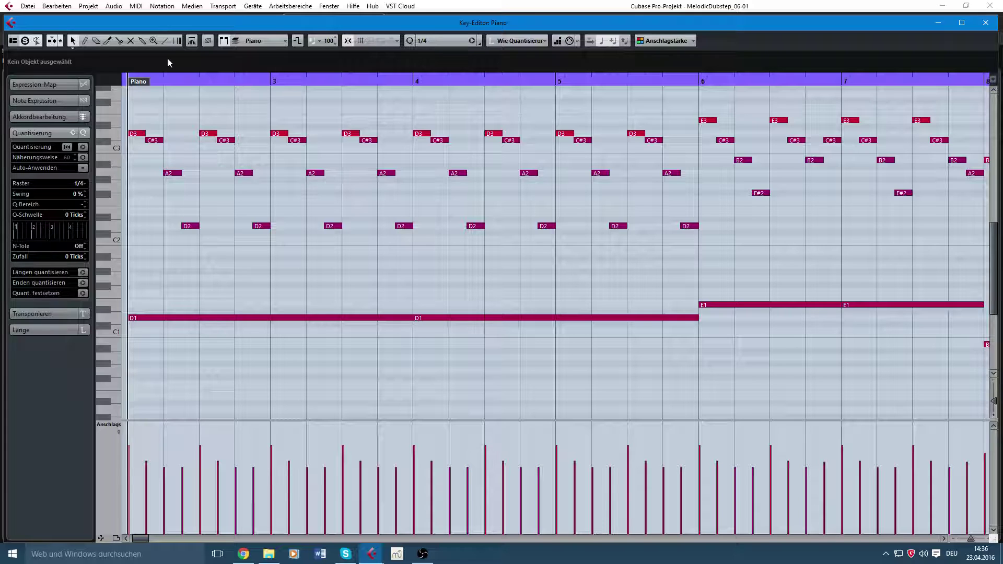
pyautogui.press('space')
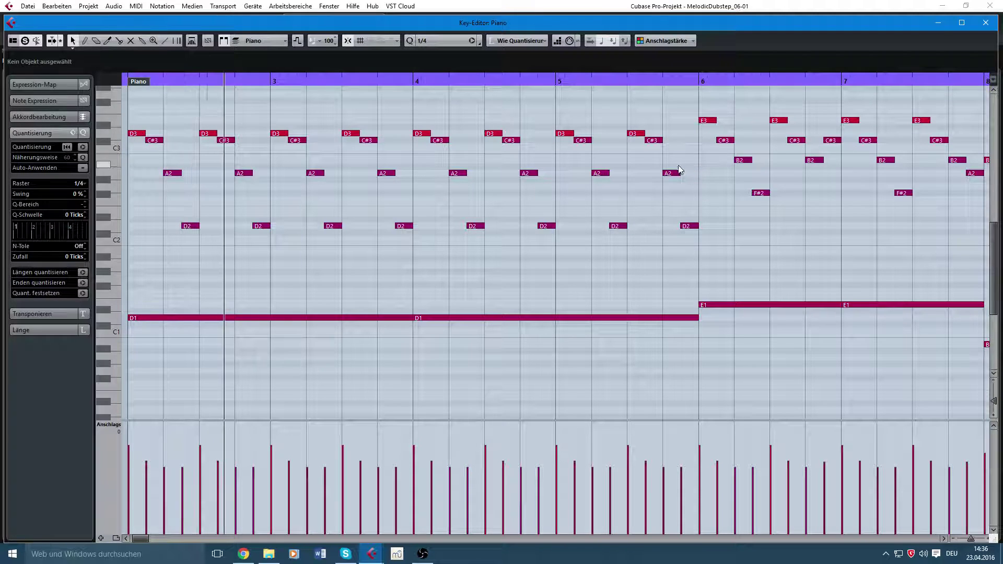
pyautogui.press('space')
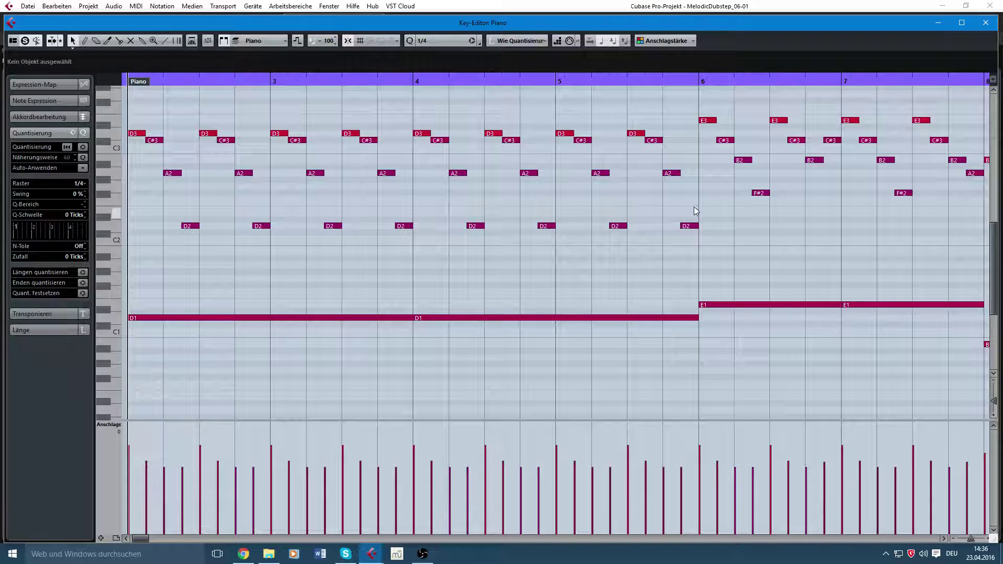
# - Set the playback position to bar 6 and select the E1 bass notes in bars 6 and 7 of the Piano part
pyautogui.moveTo(655, 141); pyautogui.dragTo(397, 187)
pyautogui.moveTo(218, 376); pyautogui.dragTo(417, 326)
pyautogui.moveTo(326, 237); pyautogui.dragTo(303, 298)
pyautogui.moveTo(528, 135); pyautogui.dragTo(281, 158)
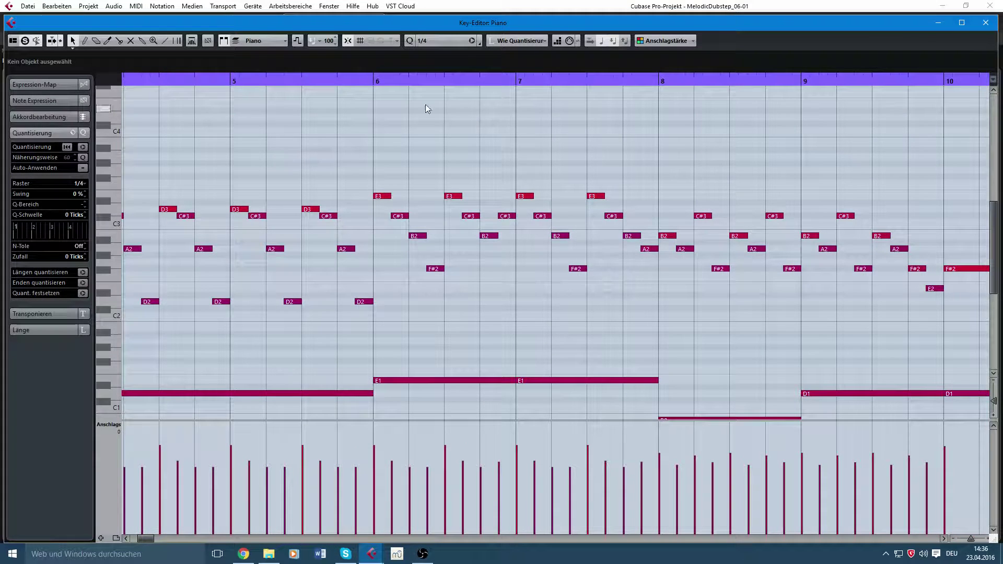
pyautogui.click(374, 82)
pyautogui.moveTo(481, 321); pyautogui.dragTo(445, 269)
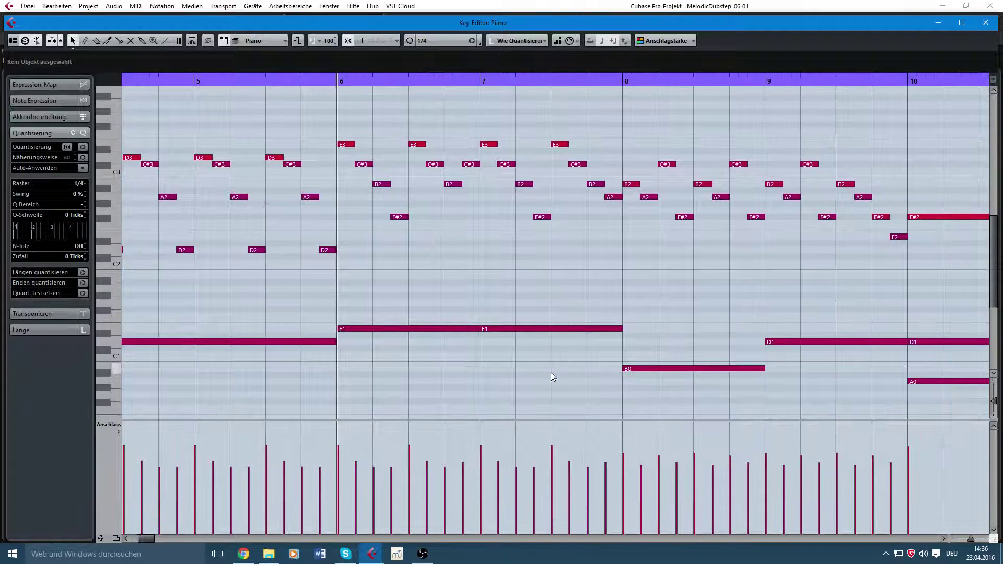
pyautogui.moveTo(542, 375); pyautogui.dragTo(451, 318)
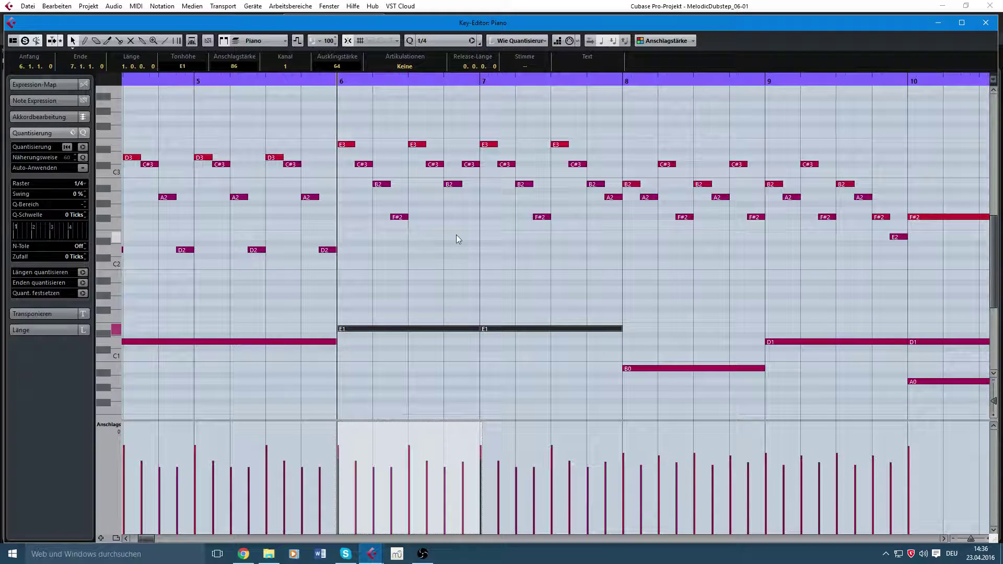
# - Examine the individual melody notes in bar 6 of the Piano part and play the passage from the middle of that bar
pyautogui.click(344, 133)
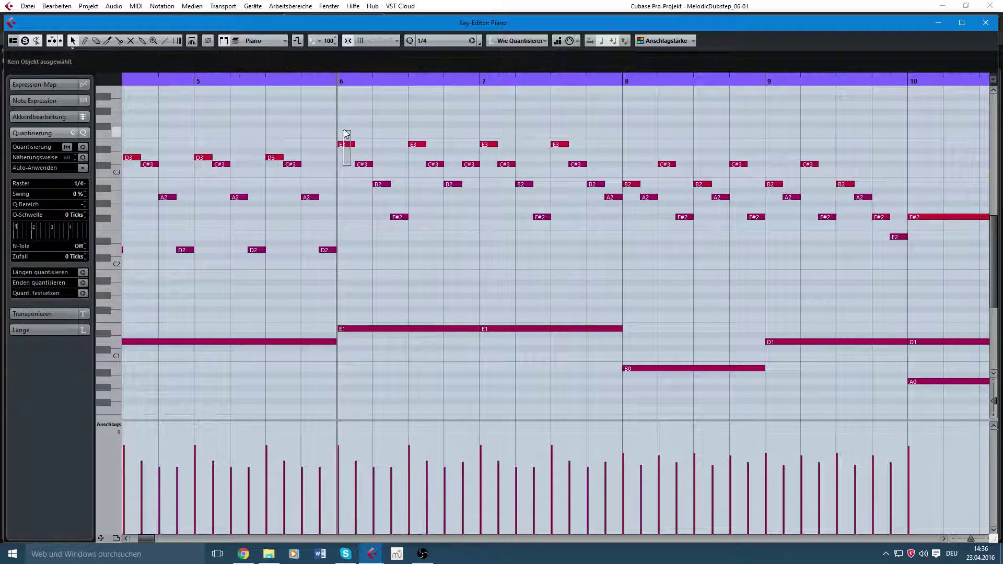
pyautogui.click(346, 145)
pyautogui.click(357, 156)
pyautogui.moveTo(364, 166); pyautogui.dragTo(398, 221)
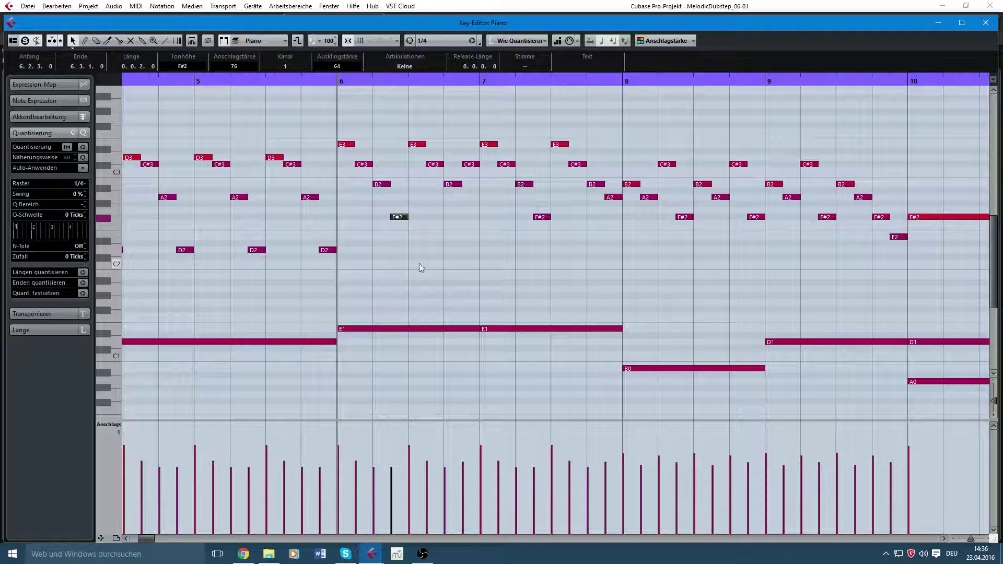
pyautogui.moveTo(476, 184); pyautogui.dragTo(473, 160)
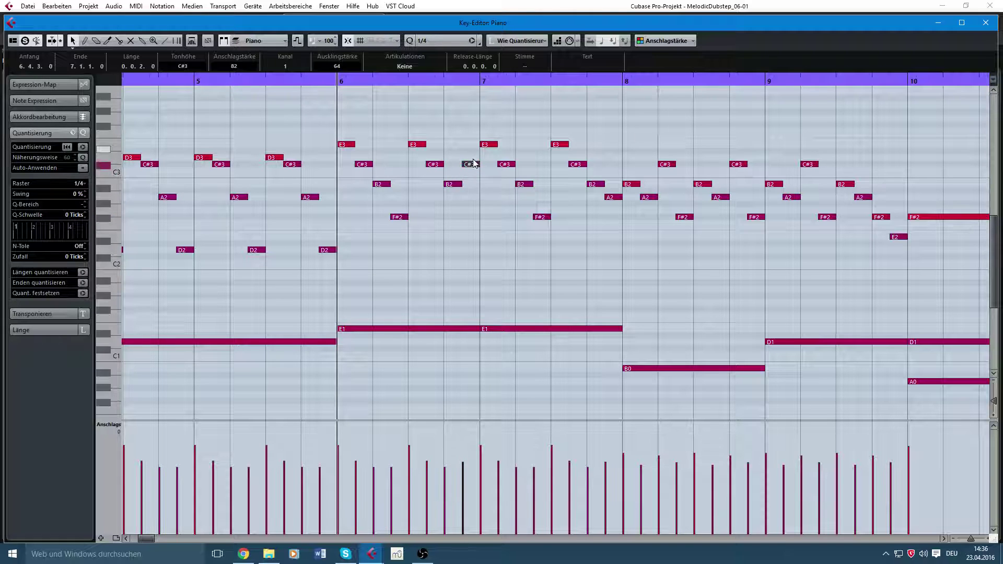
pyautogui.click(409, 80)
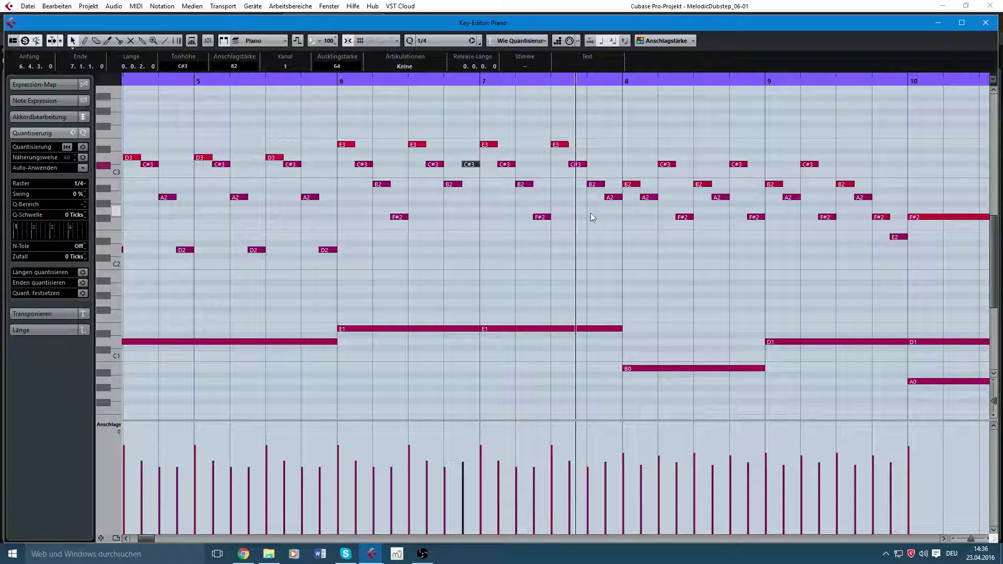
pyautogui.press('space')
# - Play back the Piano part from bar 8 through bar 9
pyautogui.hscroll(6, 647, 249)
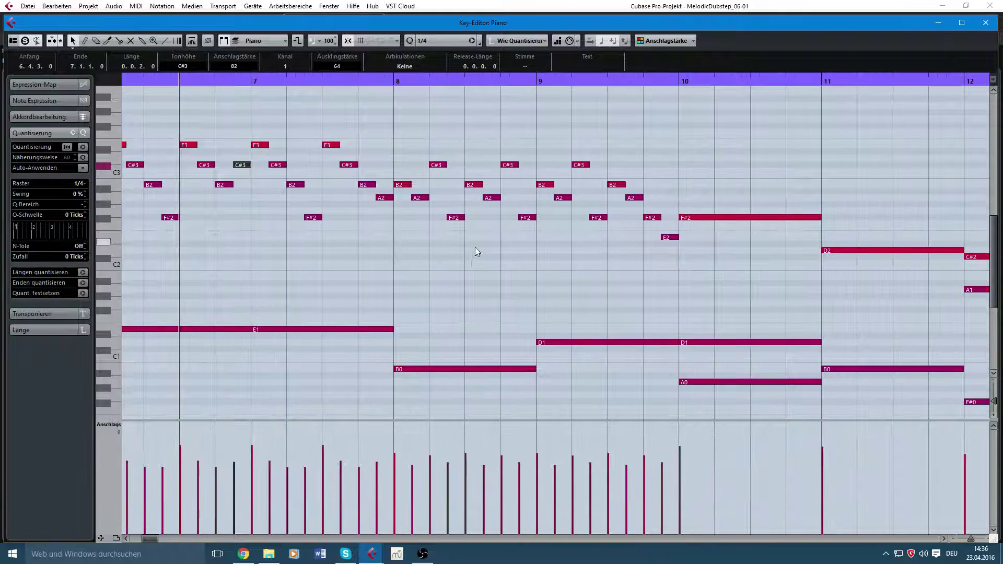
pyautogui.moveTo(535, 294); pyautogui.dragTo(456, 282)
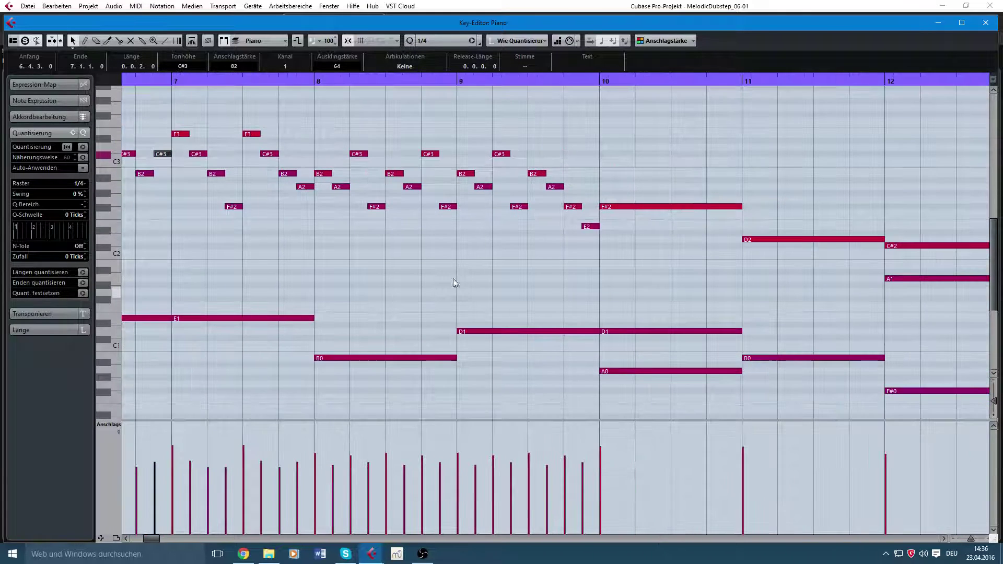
pyautogui.click(315, 79)
pyautogui.press('space')
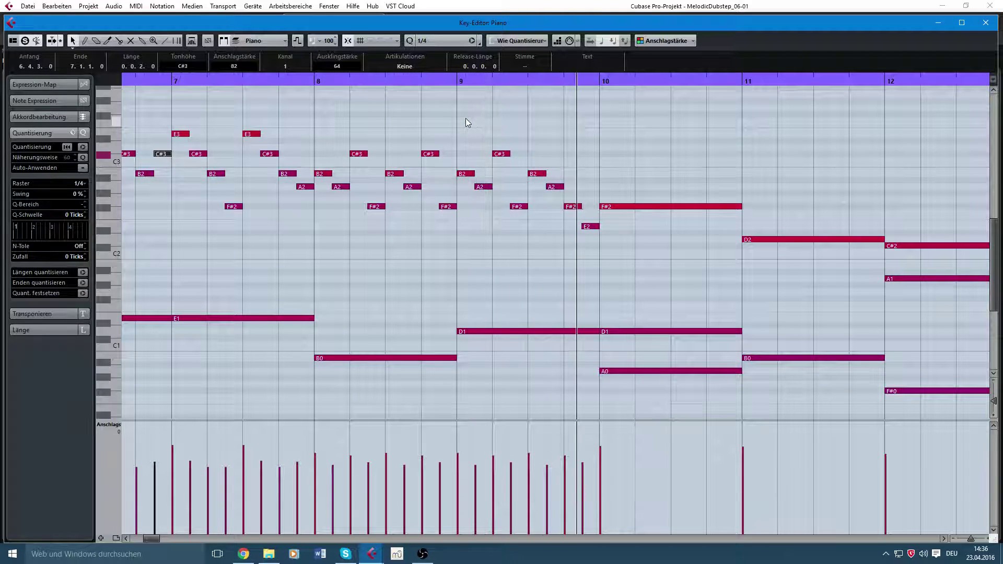
pyautogui.press('space')
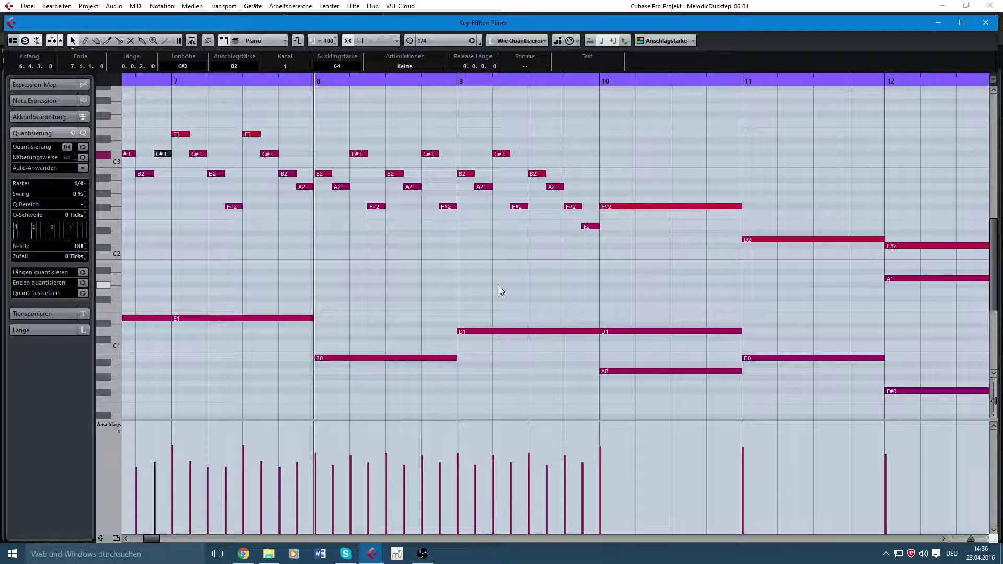
# - Play back the sustained notes of the Piano part from bar 10 and clear the note selection
pyautogui.moveTo(527, 266); pyautogui.dragTo(423, 203)
pyautogui.click(471, 78)
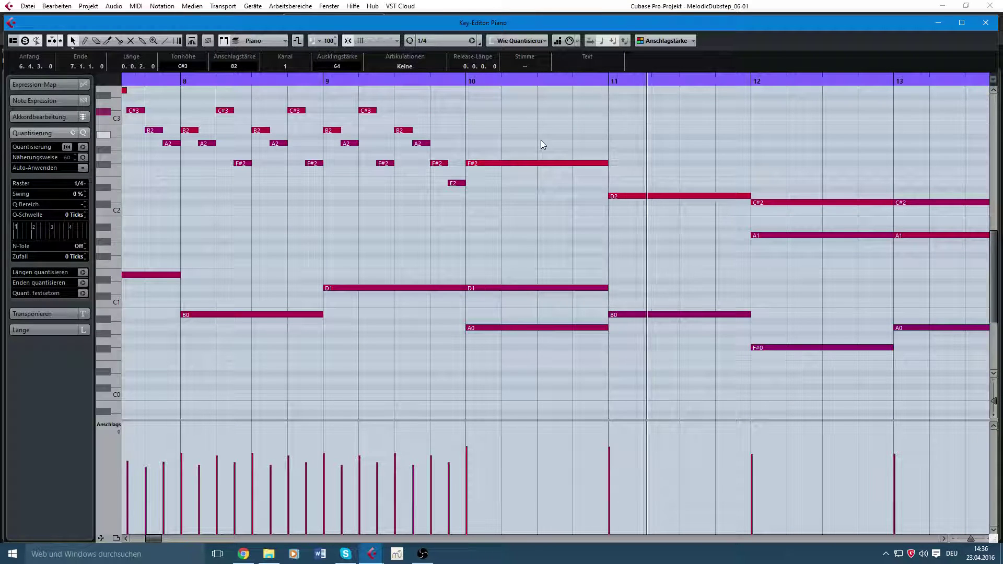
pyautogui.press('space')
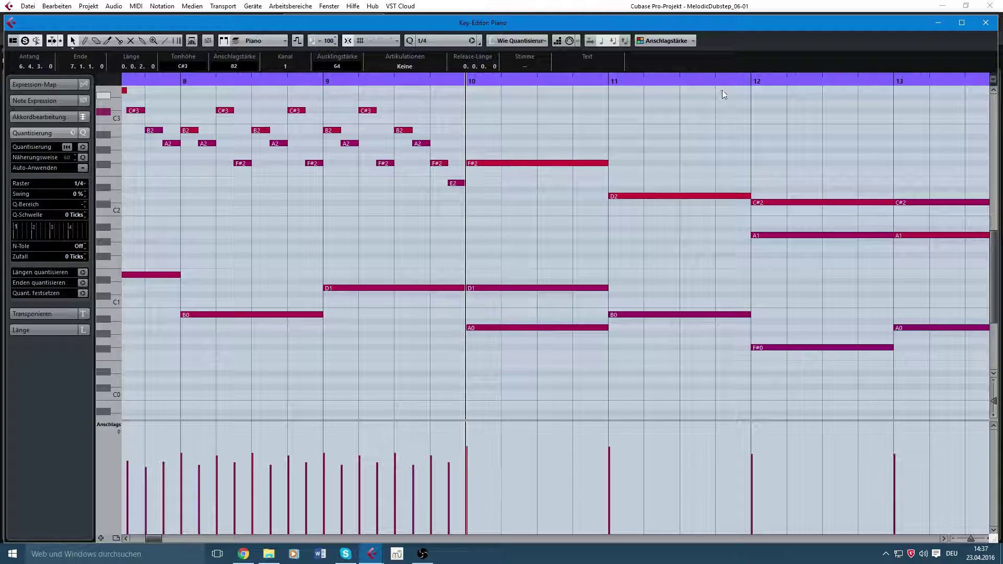
pyautogui.moveTo(713, 102); pyautogui.dragTo(569, 356)
pyautogui.moveTo(791, 154); pyautogui.dragTo(666, 162)
pyautogui.click(666, 162)
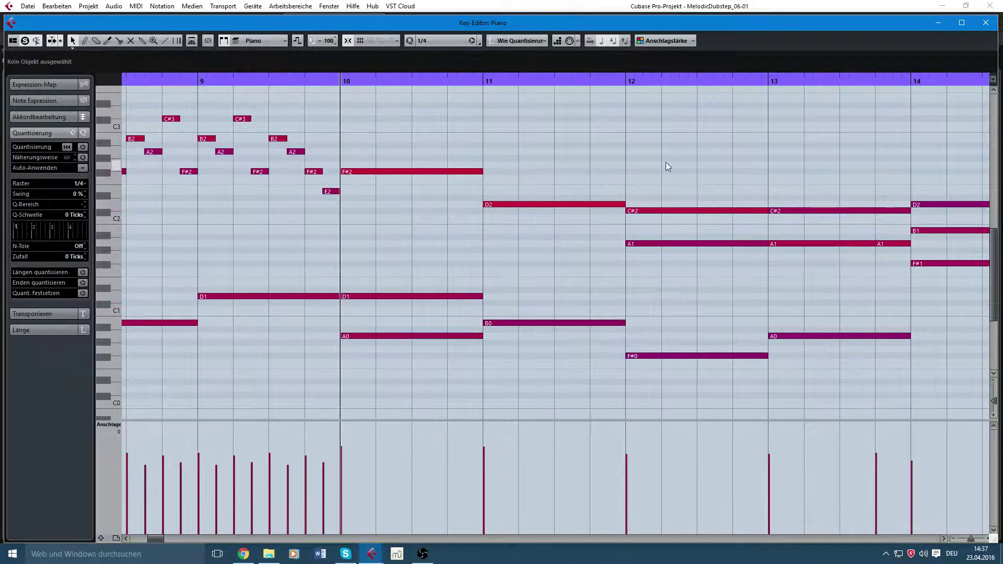
# - Play back the sustained chords of the Piano part from bar 12 into bar 13
pyautogui.click(623, 82)
pyautogui.press('space')
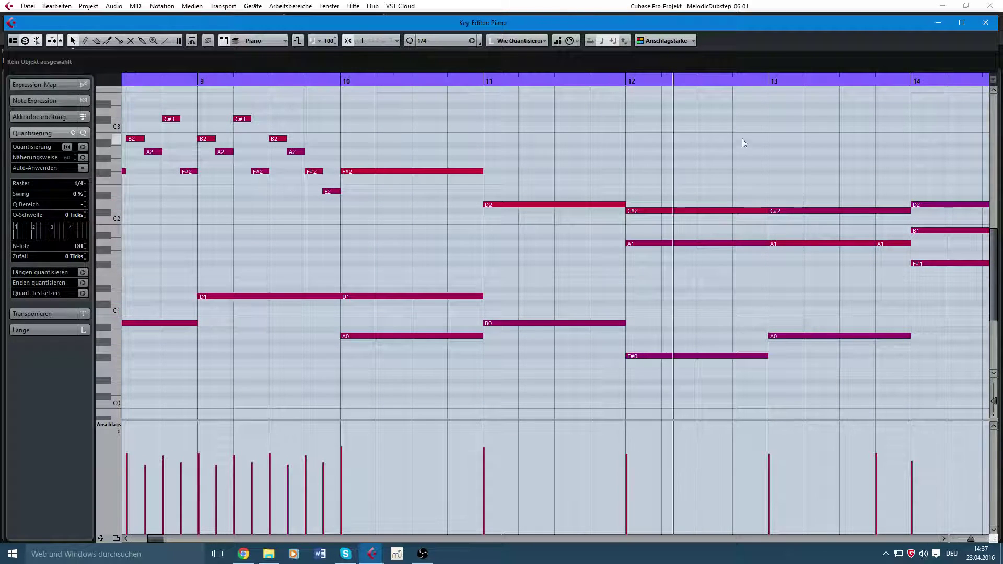
pyautogui.press('space')
pyautogui.moveTo(770, 154); pyautogui.dragTo(559, 190)
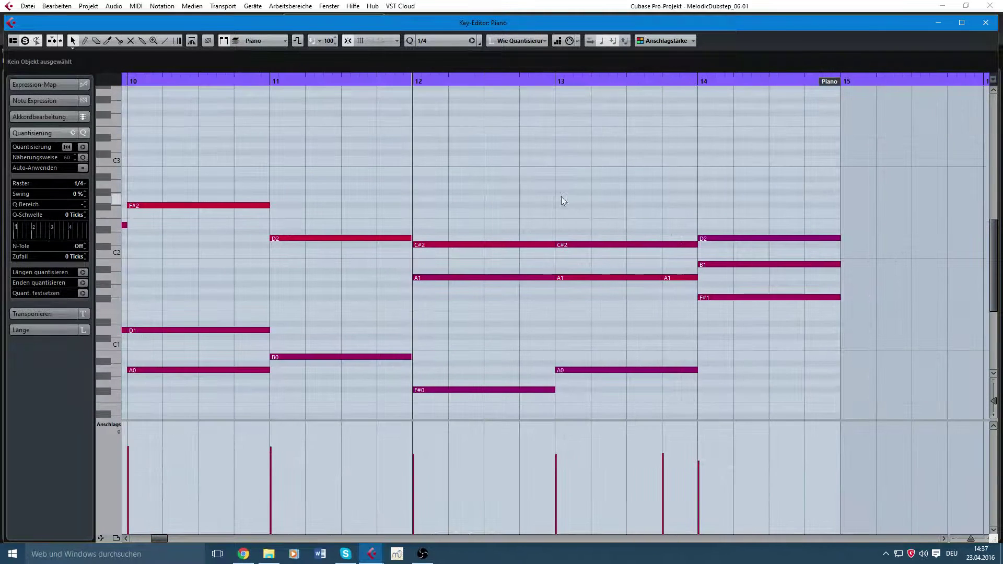
pyautogui.press('space')
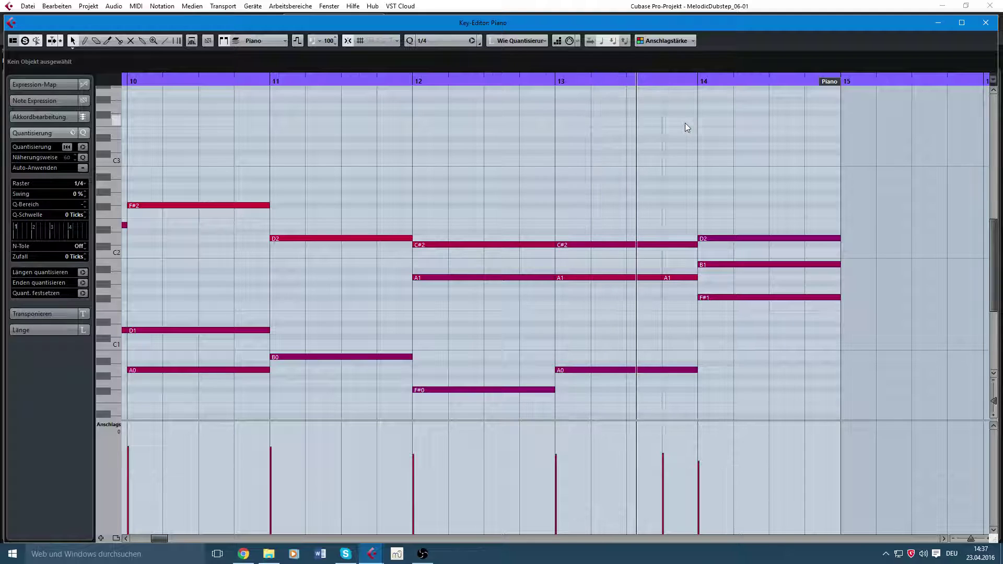
pyautogui.press('space')
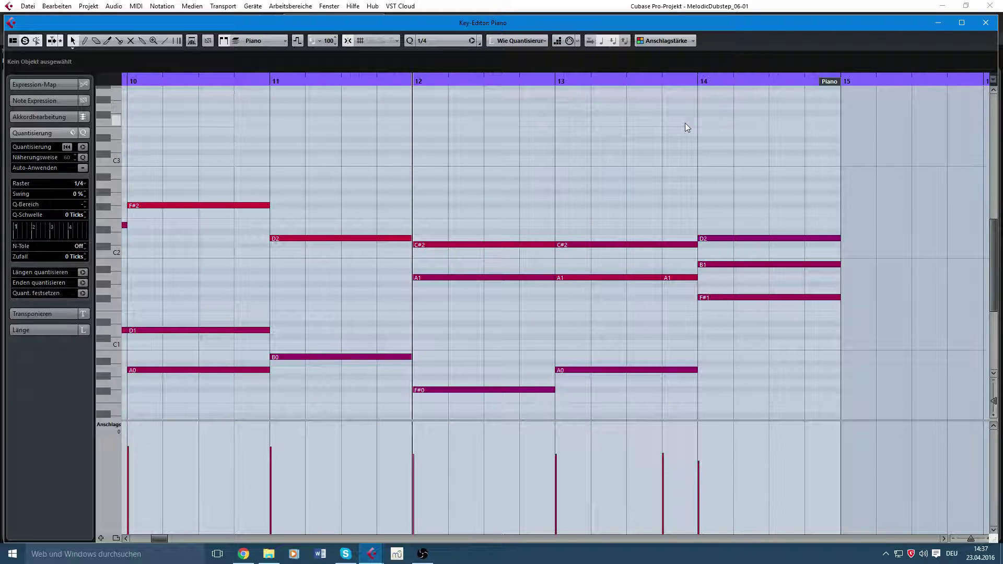
# - Select the D2, B1 and F#1 notes in bar 14 and close the Piano part's note editor
pyautogui.moveTo(733, 365); pyautogui.dragTo(739, 182)
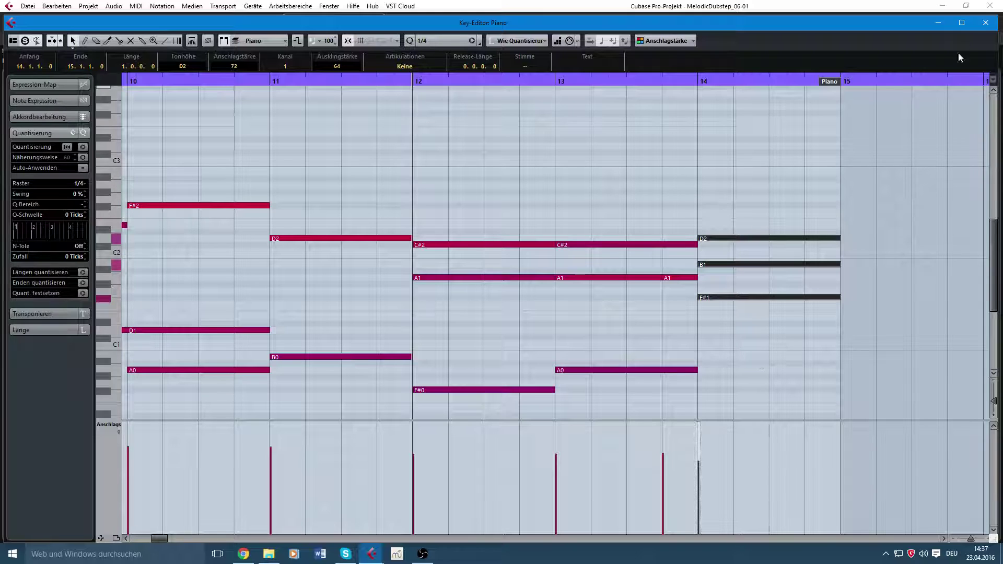
pyautogui.click(985, 22)
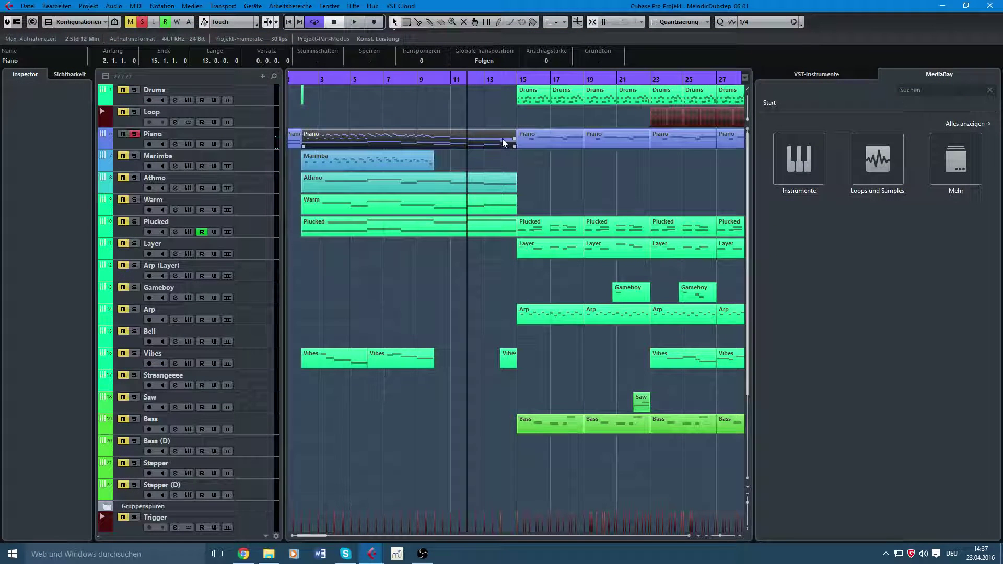
pyautogui.hscroll(3, 459, 122)
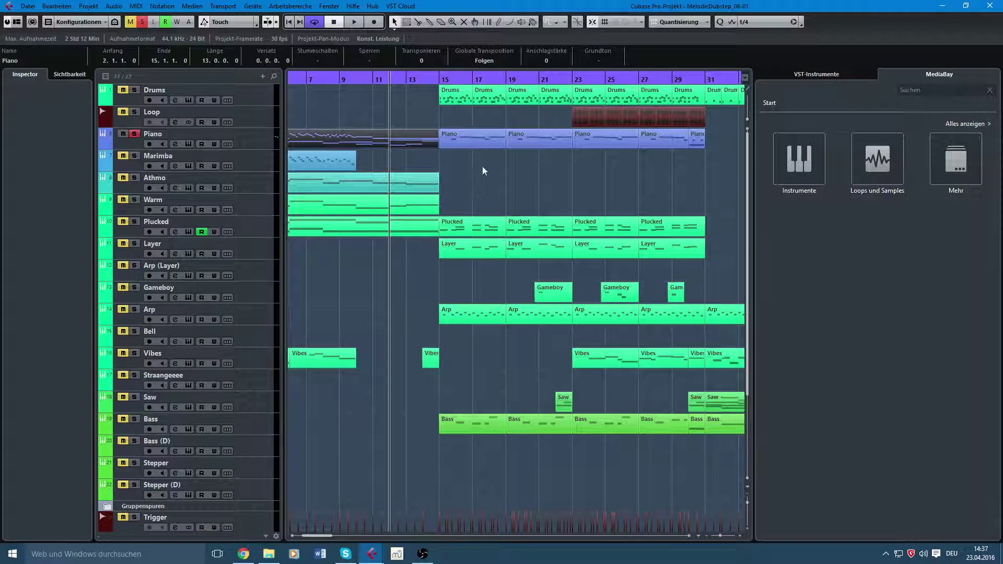
pyautogui.hscroll(-2, 478, 191)
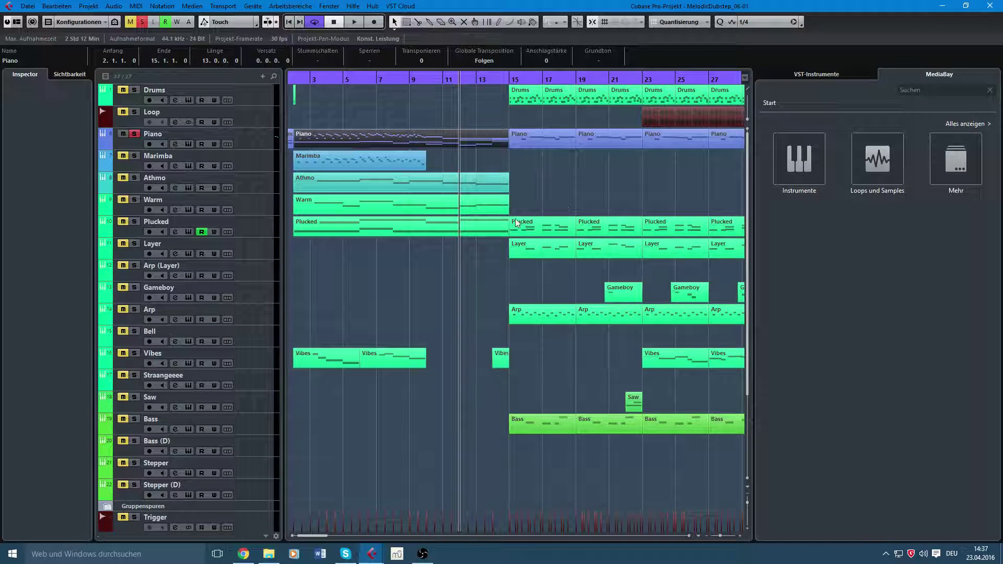
pyautogui.hscroll(-1, 473, 305)
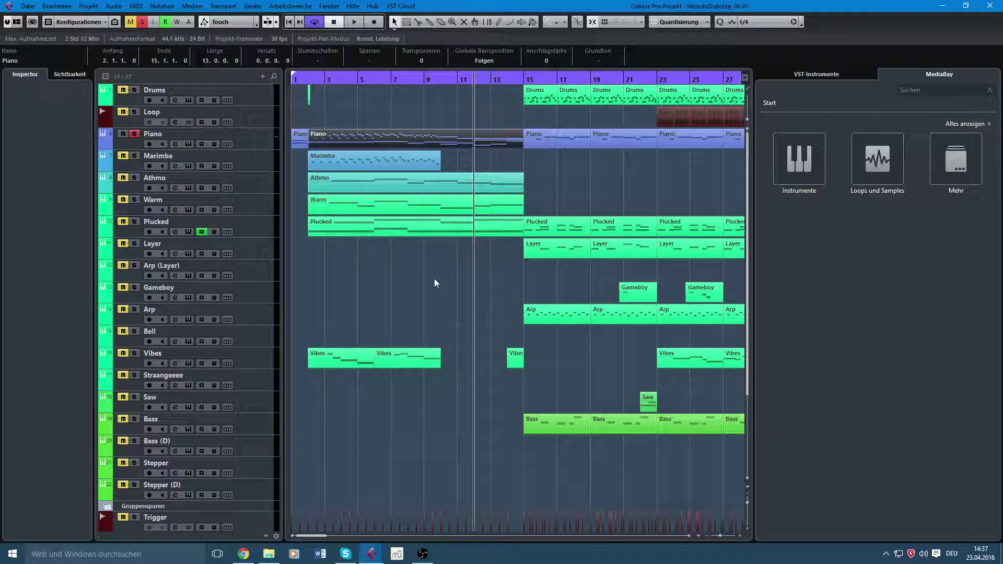
# - Turn off solo on the Piano track and set the playback position near the start of bar 2
pyautogui.click(134, 134)
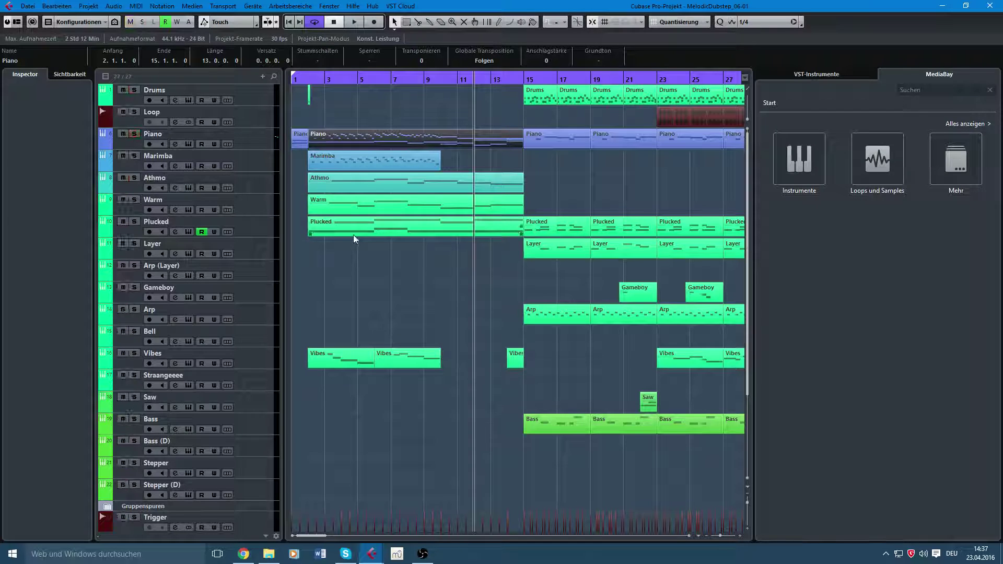
pyautogui.hscroll(3, 366, 211)
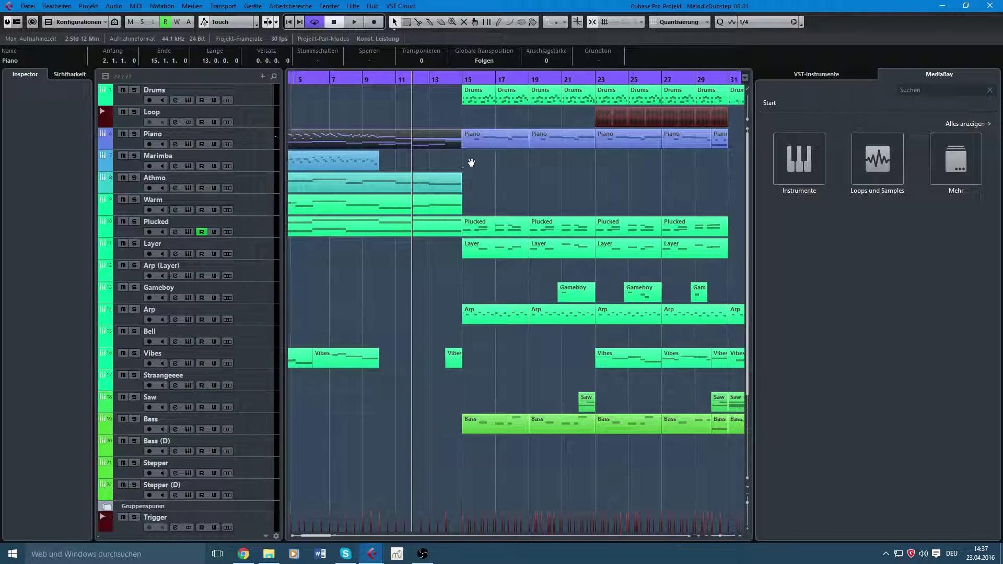
pyautogui.hscroll(-3, 471, 163)
pyautogui.click(311, 78)
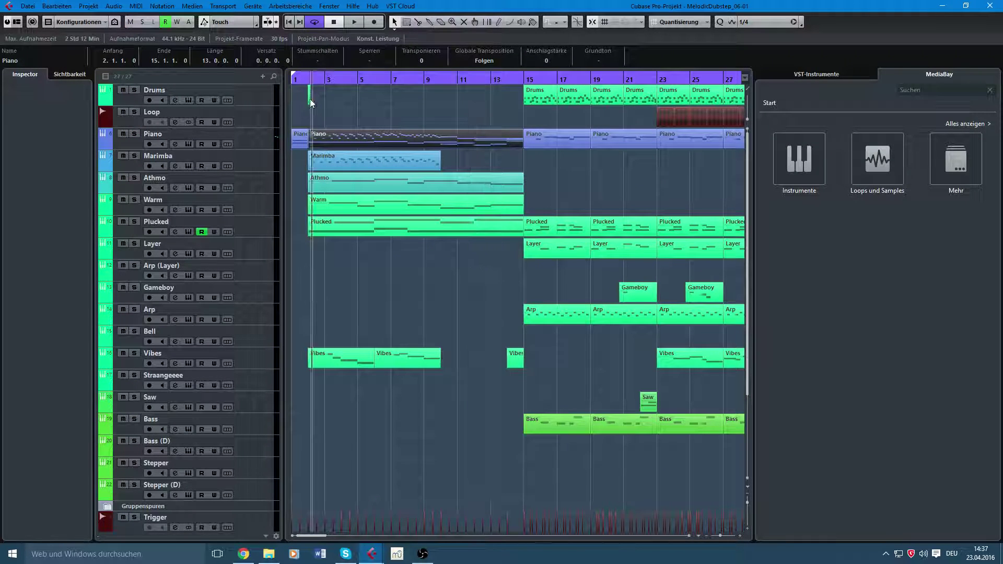
# - Solo the Marimba track and play back the beginning of its intro part
pyautogui.click(134, 156)
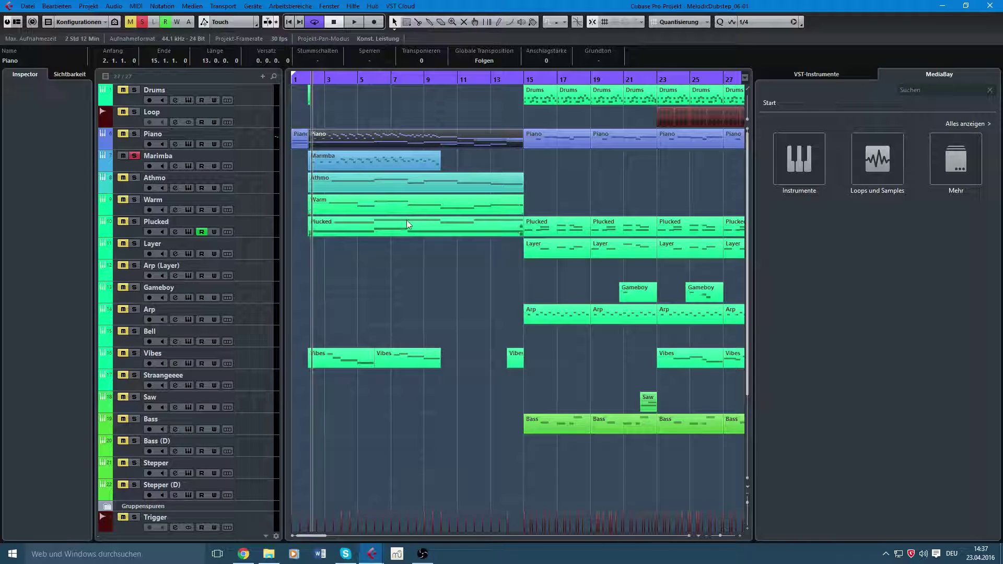
pyautogui.press('space')
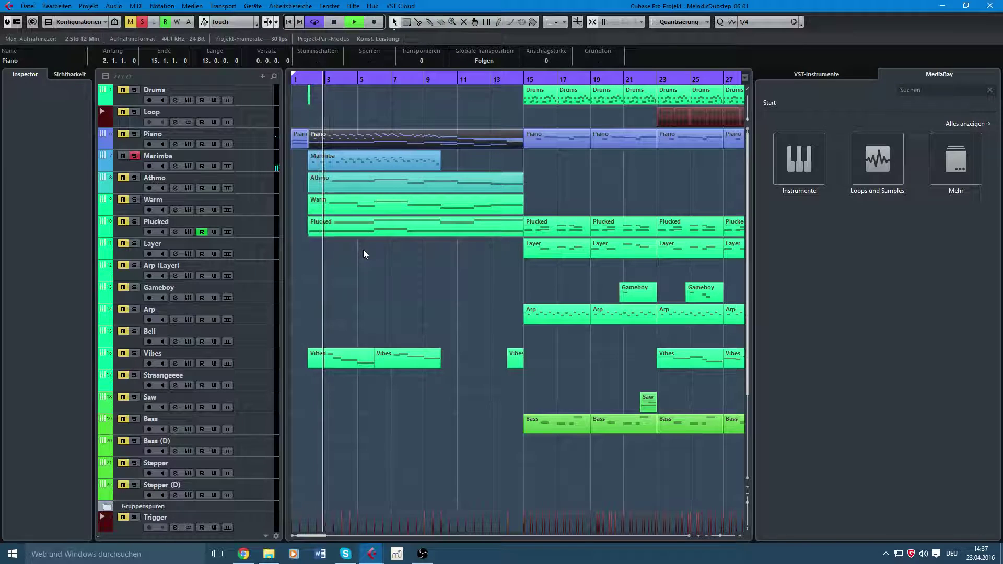
pyautogui.press('space')
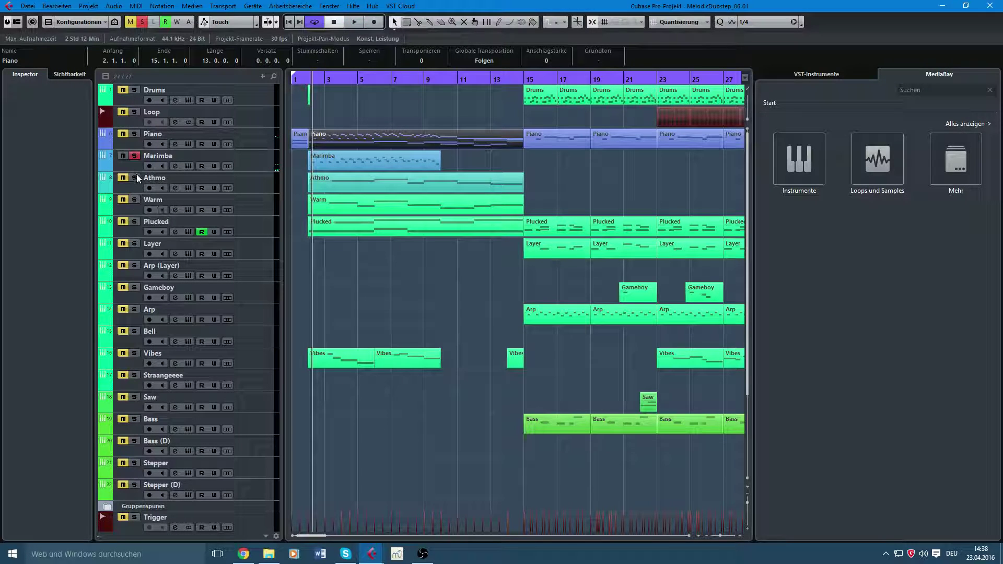
# - Solo the Athmo, Warm, Plucked and Trigger tracks along with Marimba and play back the intro from bar 2
pyautogui.click(135, 200)
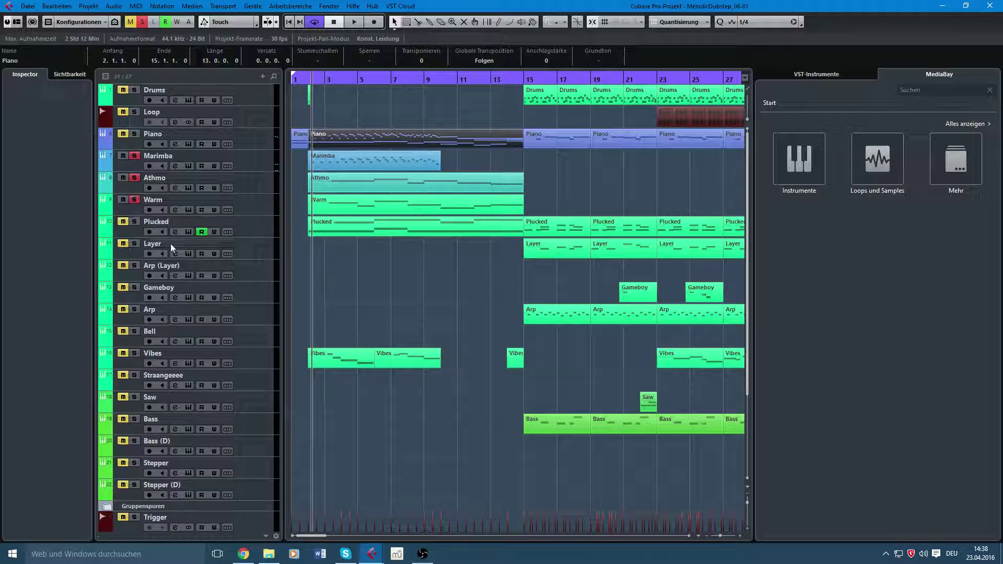
pyautogui.click(138, 223)
pyautogui.scroll(-4, 184, 244)
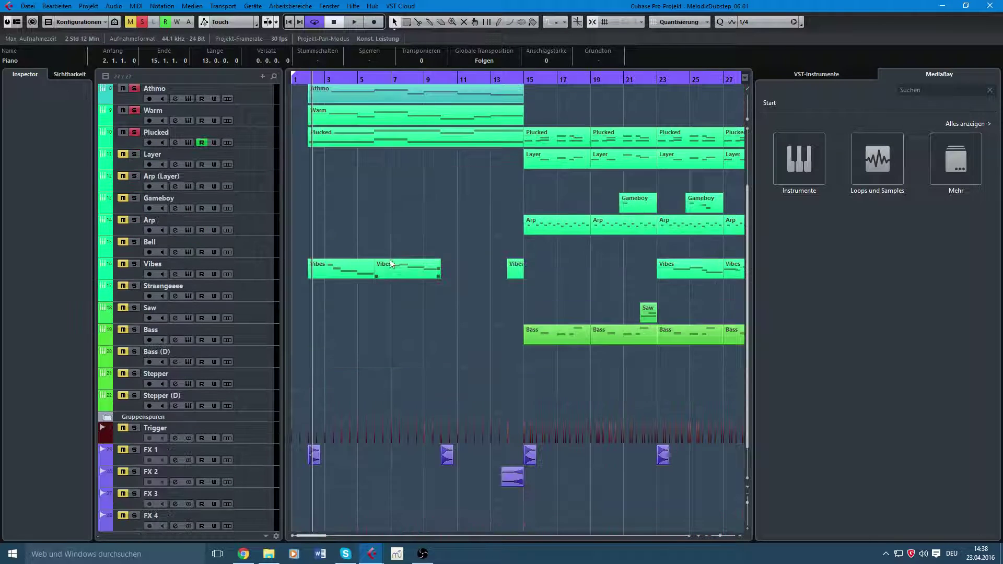
pyautogui.click(134, 429)
pyautogui.scroll(4, 341, 257)
pyautogui.press('space')
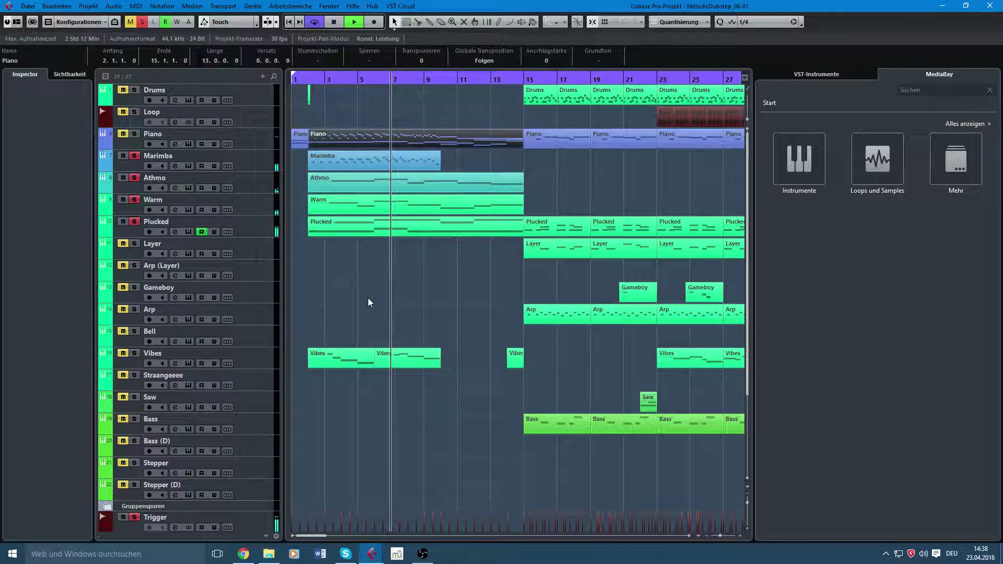
pyautogui.press('space')
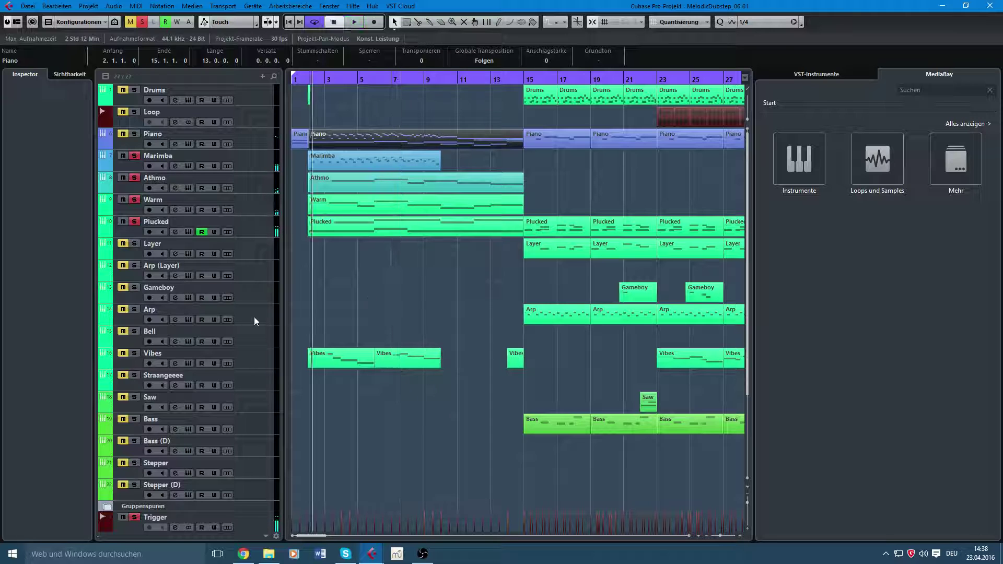
# - Turn off solo on all tracks and set the playback position to the start of bar 2
pyautogui.scroll(-3, 384, 208)
pyautogui.scroll(3, 391, 218)
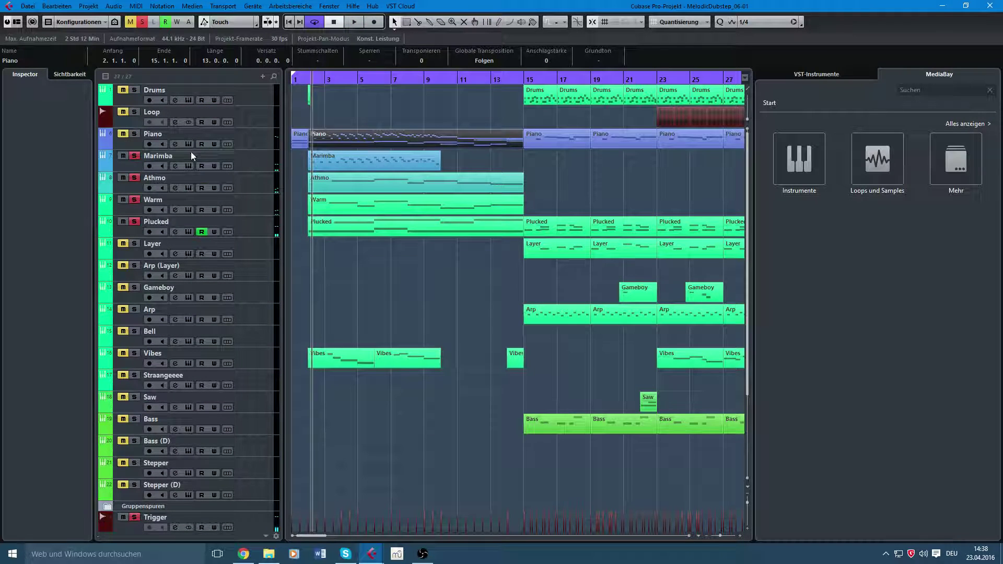
pyautogui.scroll(-2, 339, 345)
pyautogui.scroll(3, 138, 418)
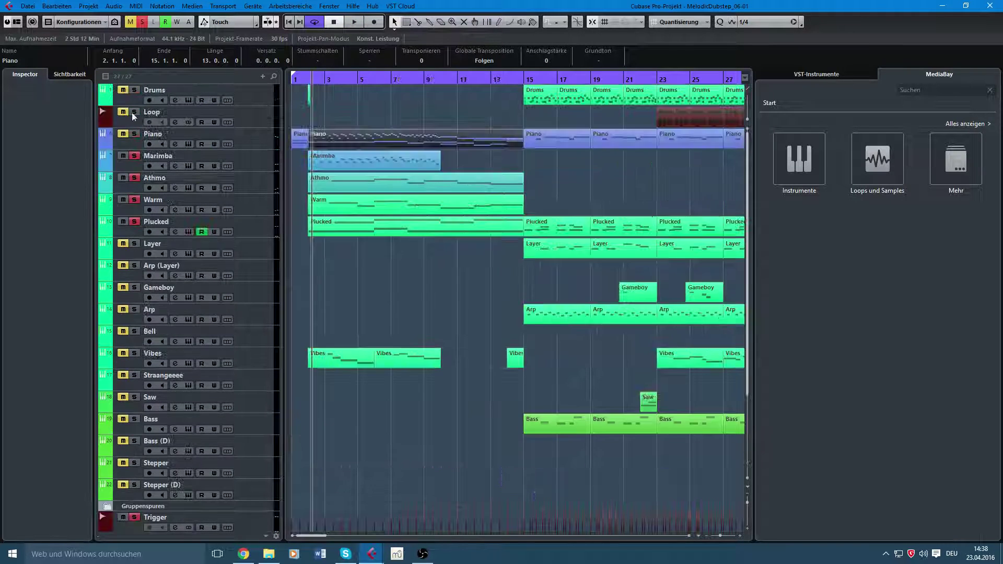
pyautogui.click(142, 22)
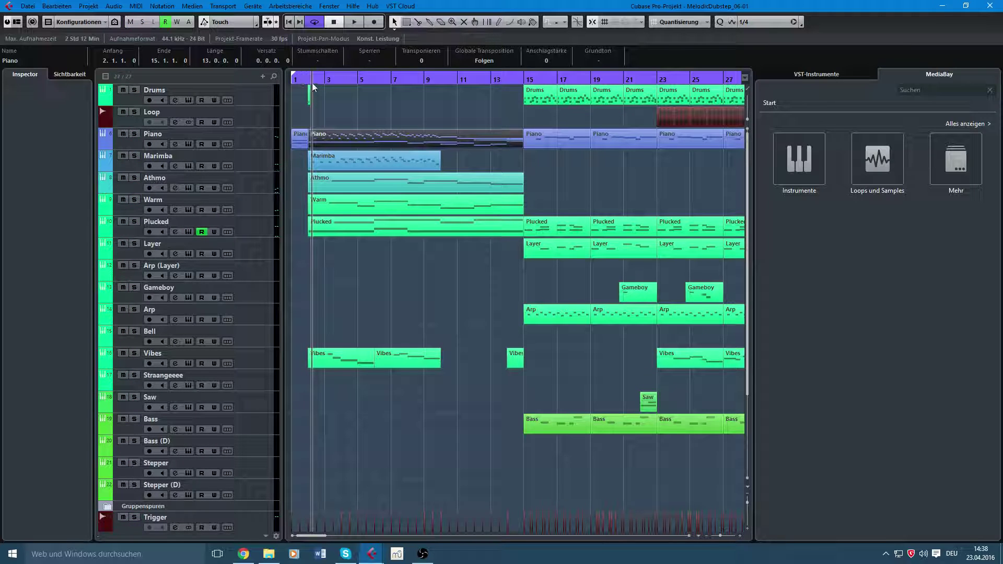
pyautogui.moveTo(310, 81); pyautogui.dragTo(307, 82)
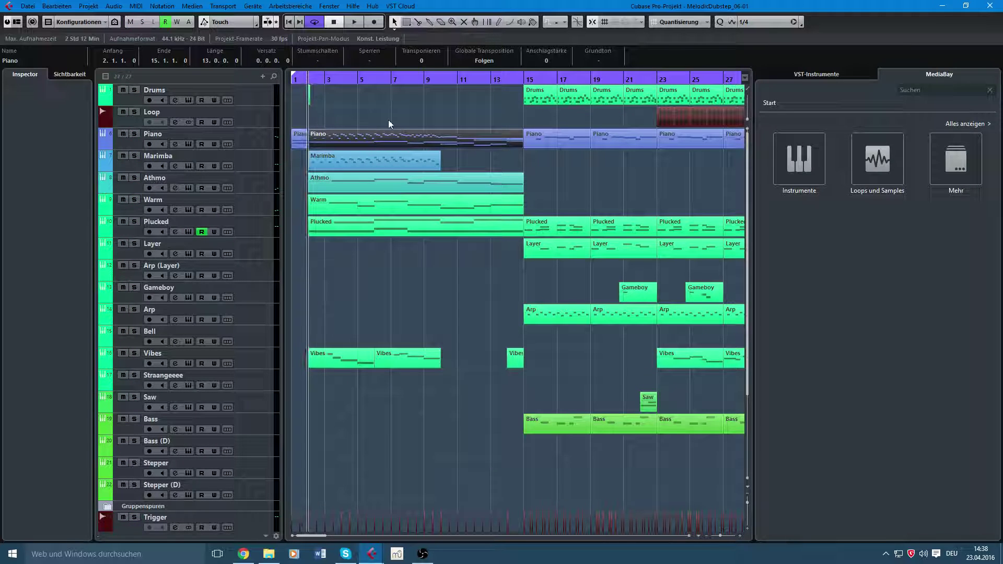
# - Play back the full intro with all tracks from bar 2, skipping ahead to bar 10
pyautogui.press('space')
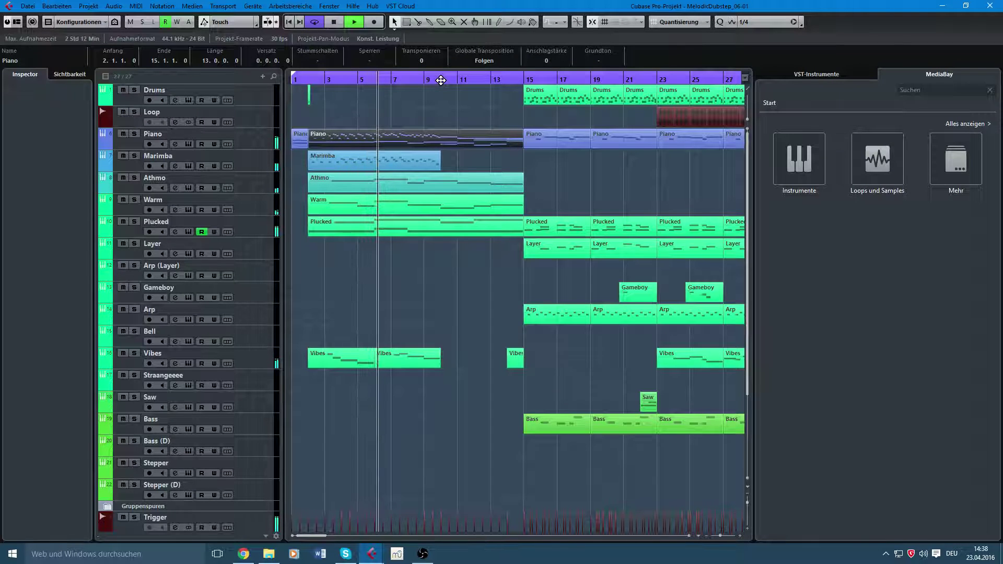
pyautogui.click(440, 80)
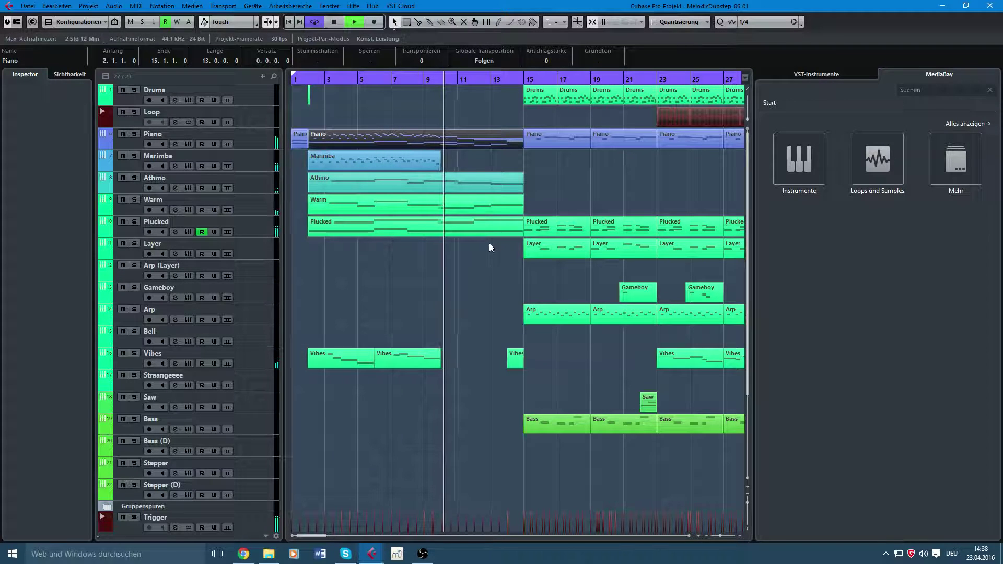
pyautogui.moveTo(490, 252); pyautogui.dragTo(400, 260)
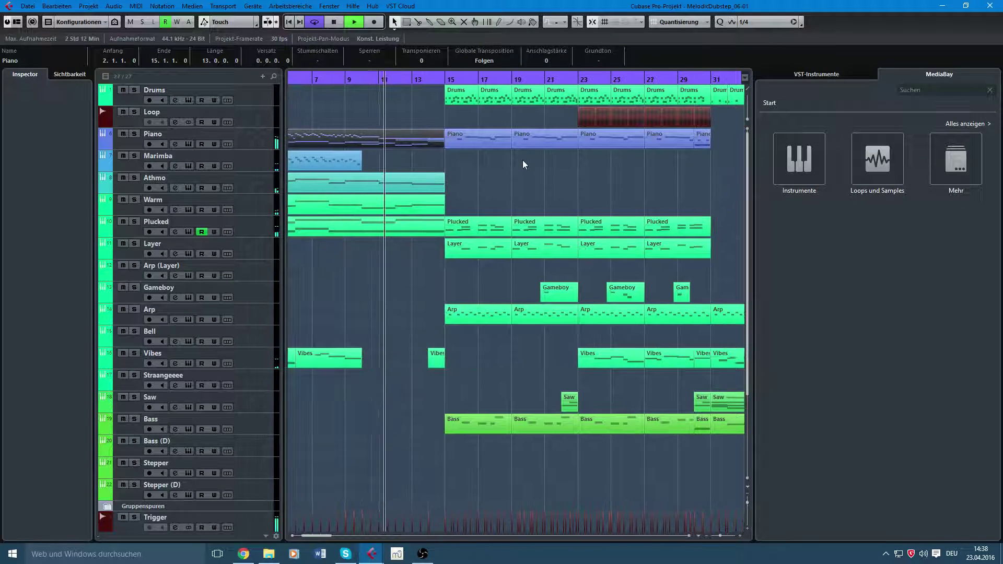
pyautogui.moveTo(523, 161); pyautogui.dragTo(445, 199)
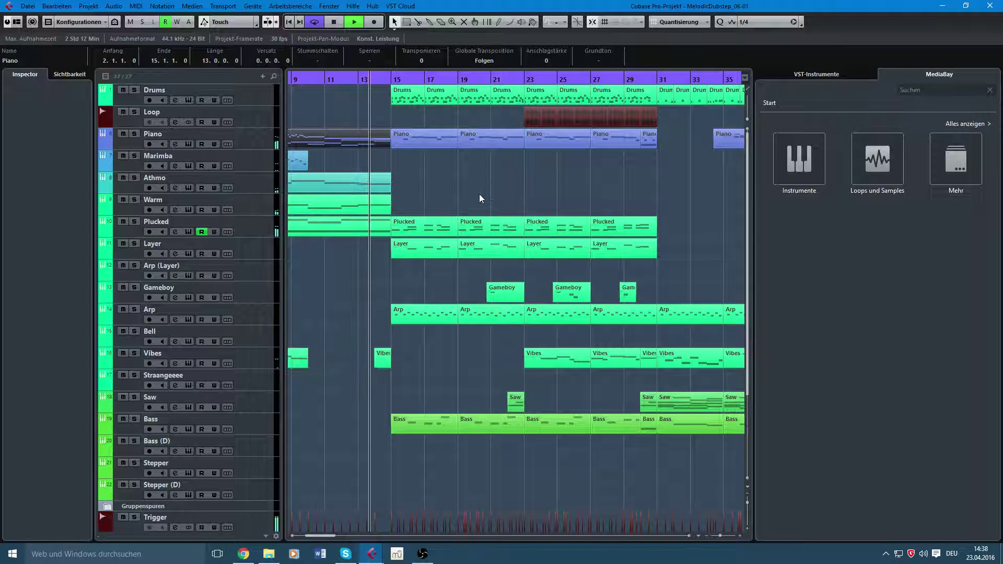
pyautogui.press('space')
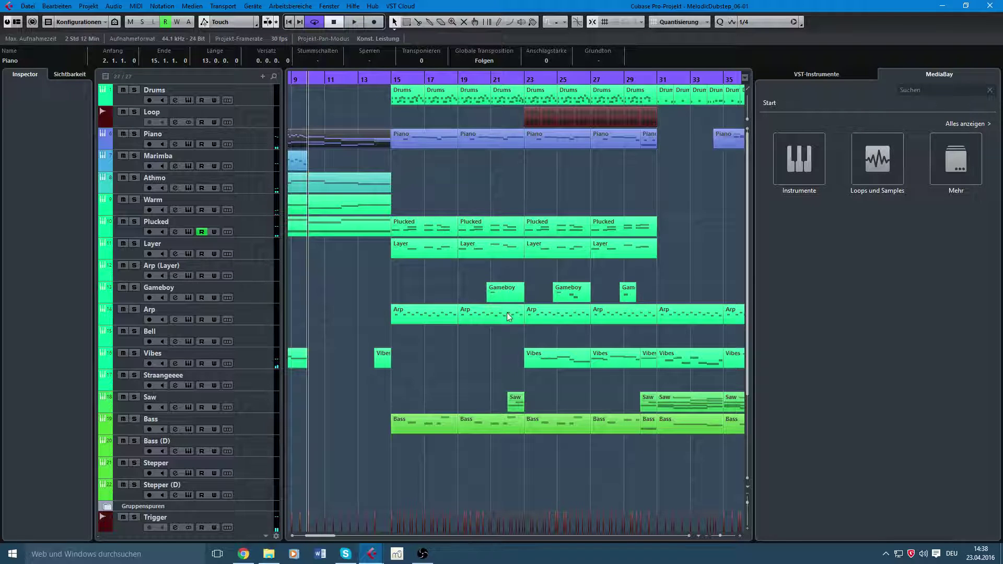
# - Set the playback position to bar 15 and open the first Bass part in the Key Editor
pyautogui.hscroll(2, 347, 261)
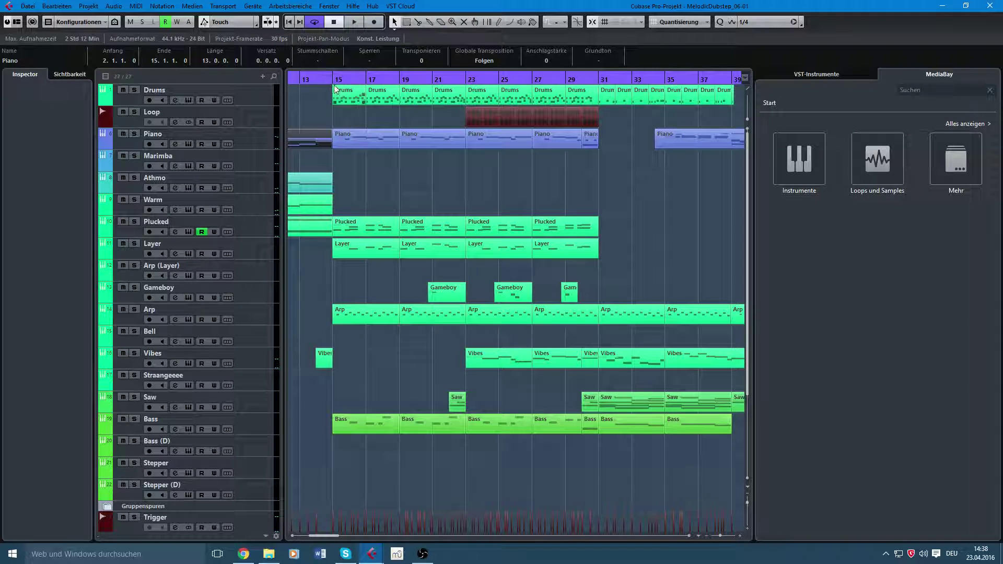
pyautogui.moveTo(335, 78); pyautogui.dragTo(333, 80)
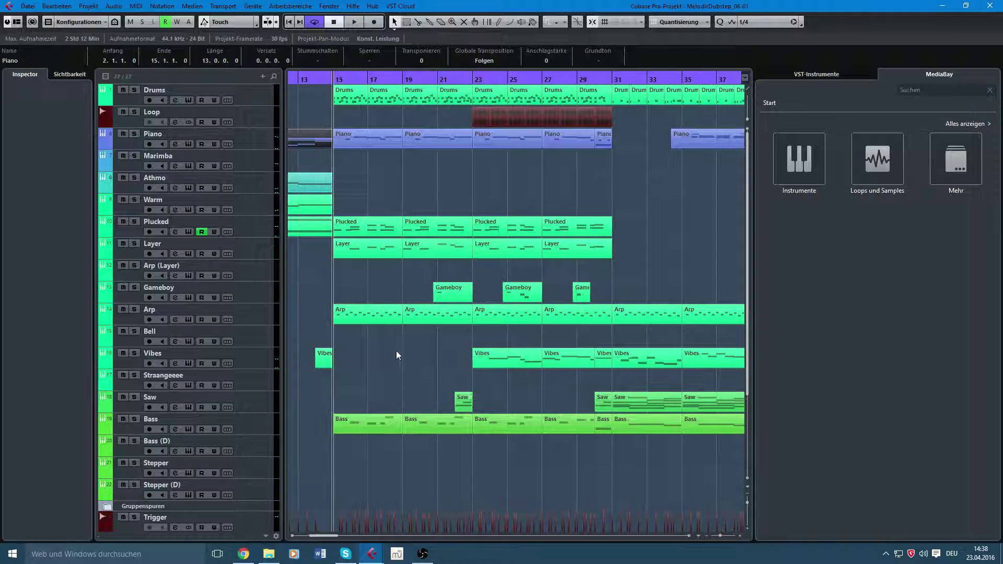
pyautogui.doubleClick(351, 418)
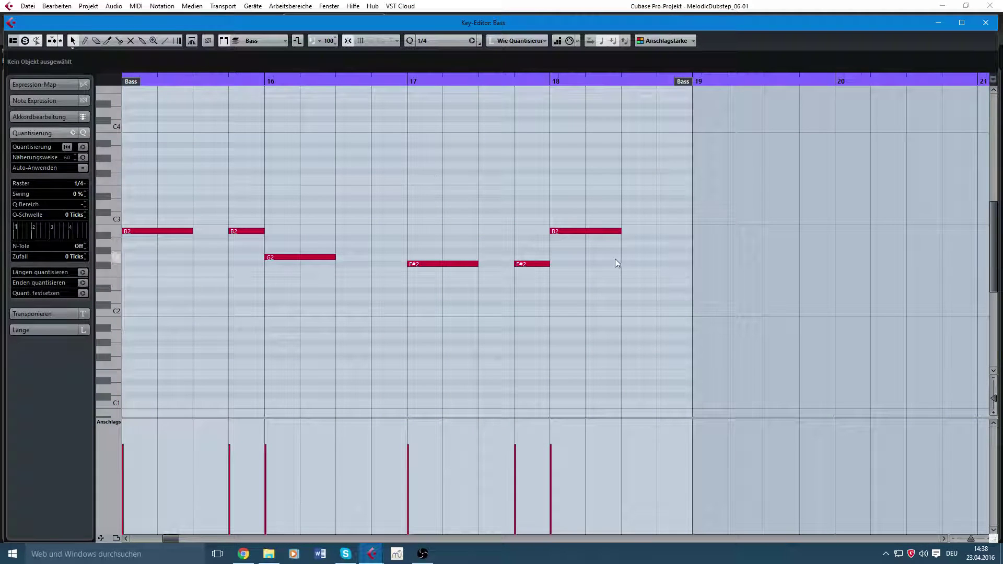
# - Play back the Bass part from bar 15 and select its two B2 notes in bar 15
pyautogui.moveTo(130, 82); pyautogui.dragTo(179, 94)
pyautogui.press('space')
pyautogui.press('space')
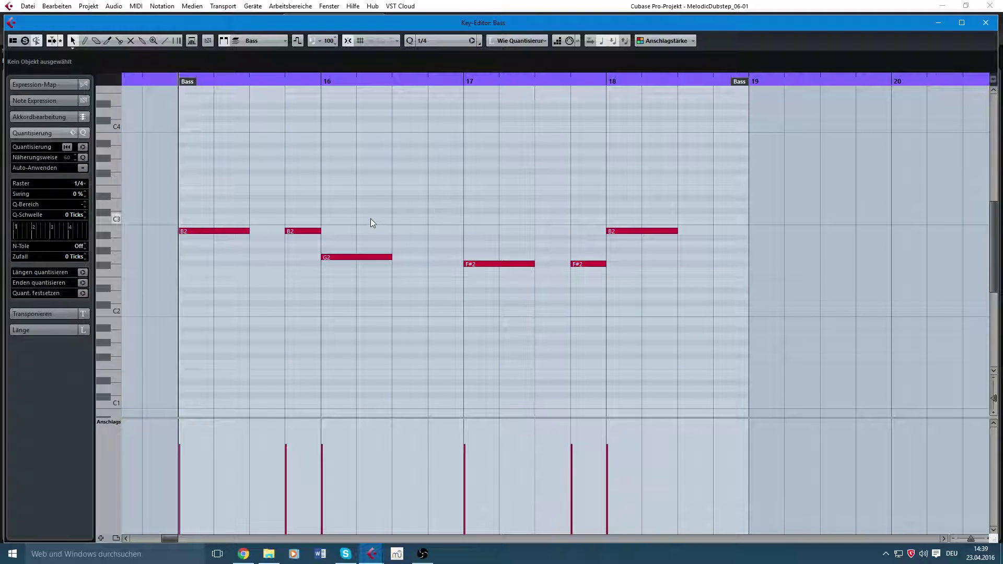
pyautogui.press('space')
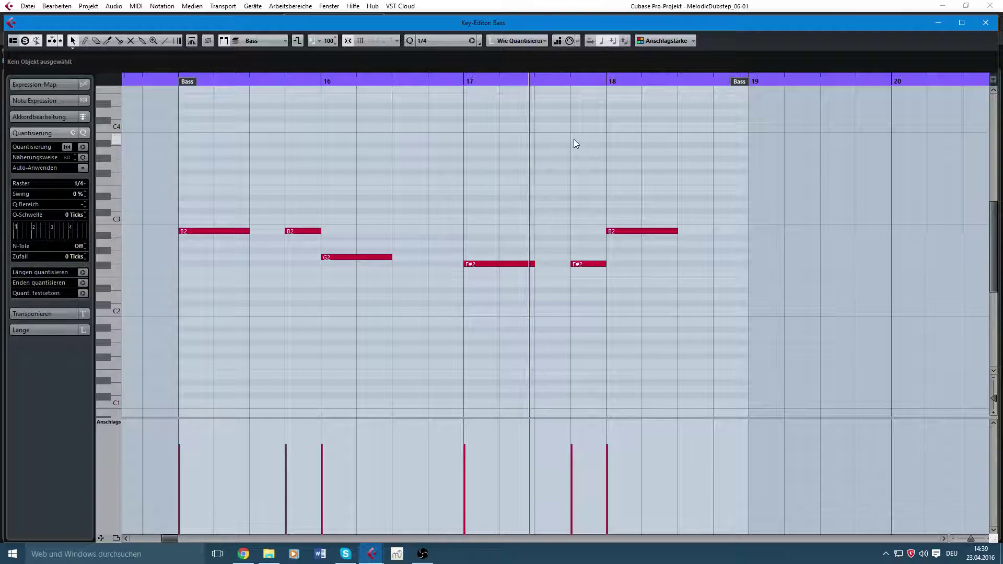
pyautogui.press('space')
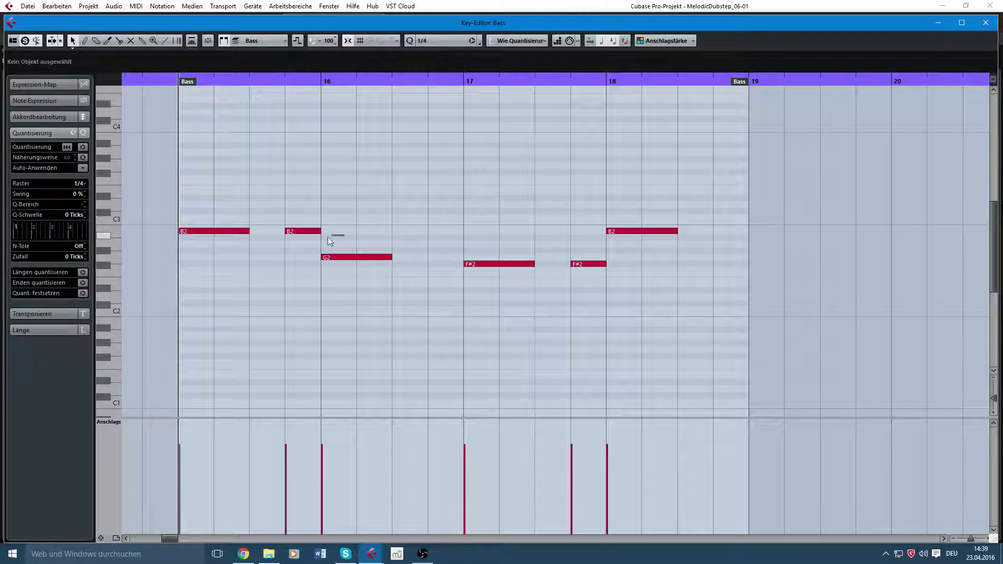
pyautogui.moveTo(335, 235); pyautogui.dragTo(204, 229)
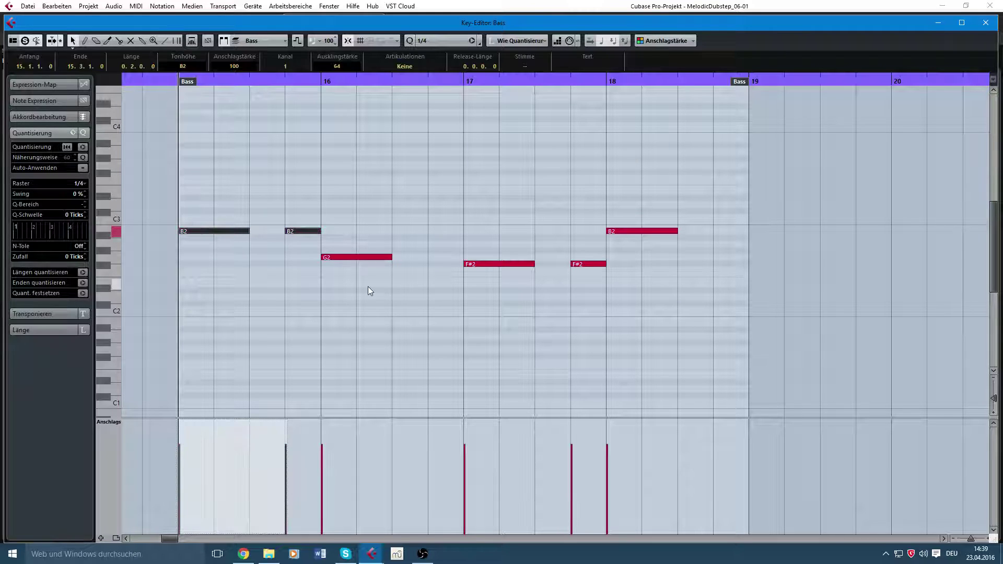
# - Select the Bass part's G2 note in bar 16 and both F#2 notes in bar 17, and close the Key Editor
pyautogui.click(339, 257)
pyautogui.moveTo(643, 301); pyautogui.dragTo(534, 257)
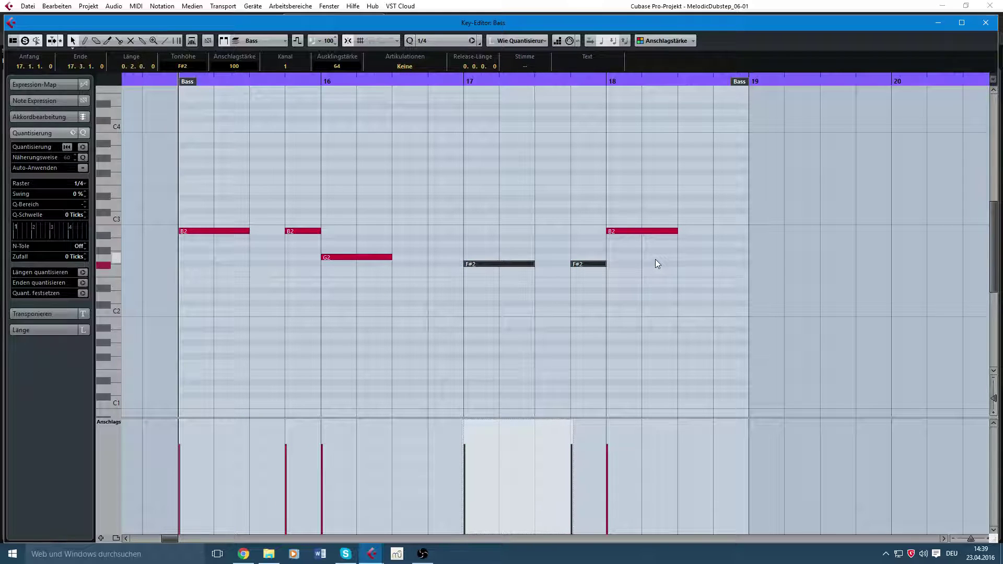
pyautogui.click(526, 177)
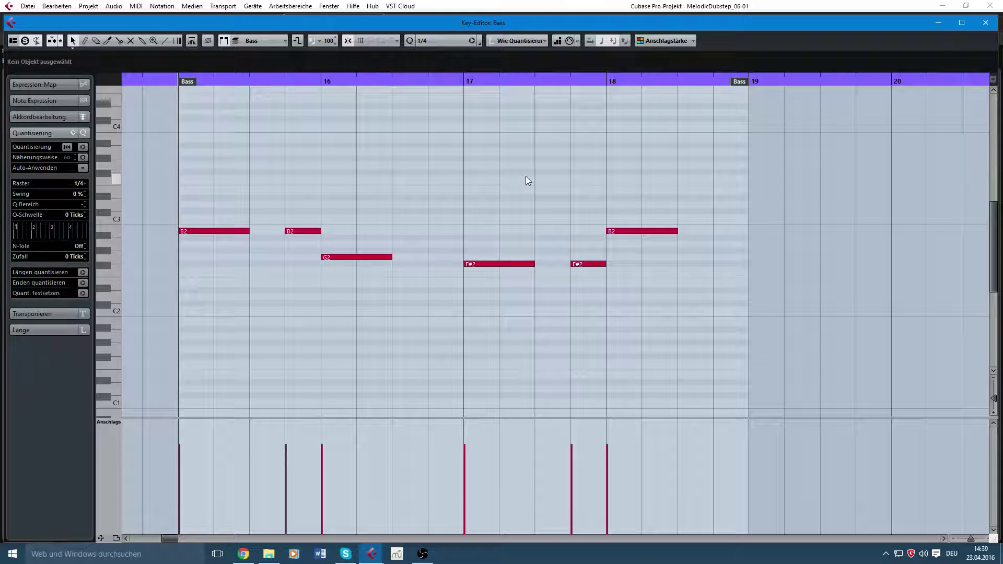
pyautogui.click(984, 22)
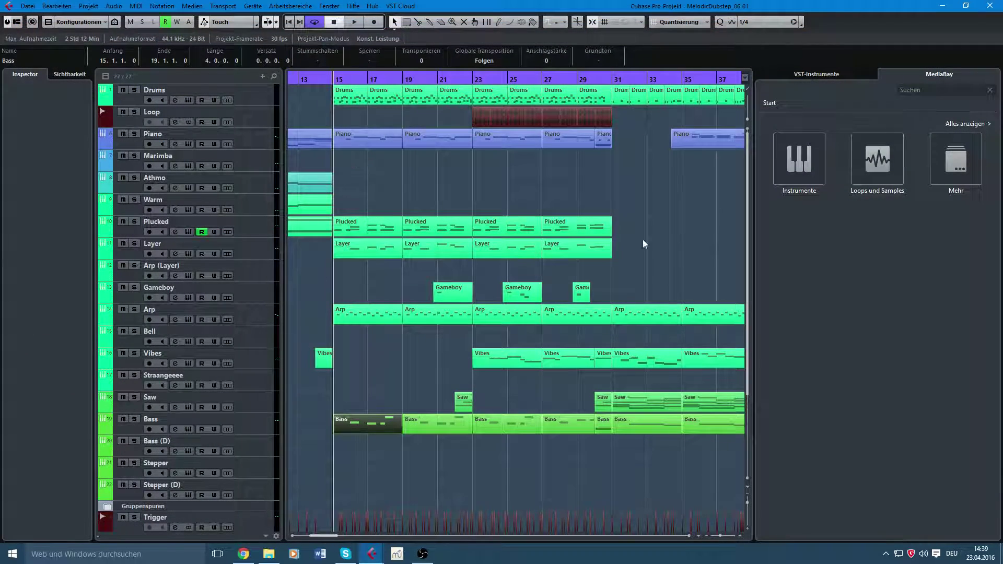
# - Open the first Plucked part in the Key Editor and highlight the D3 and F#2 notes in bar 15
pyautogui.doubleClick(350, 230)
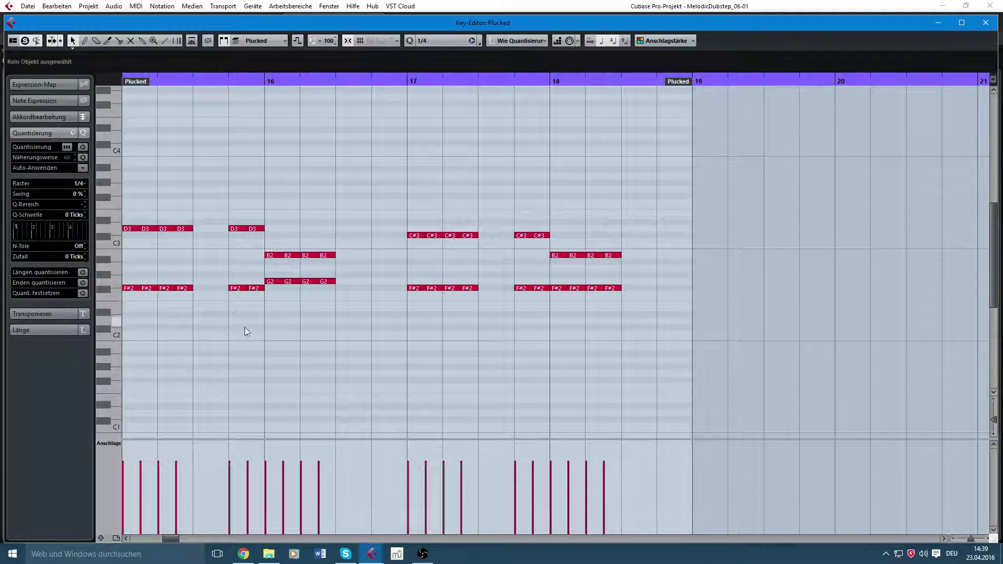
pyautogui.moveTo(309, 224); pyautogui.dragTo(180, 223)
pyautogui.moveTo(311, 298); pyautogui.dragTo(168, 275)
pyautogui.click(285, 383)
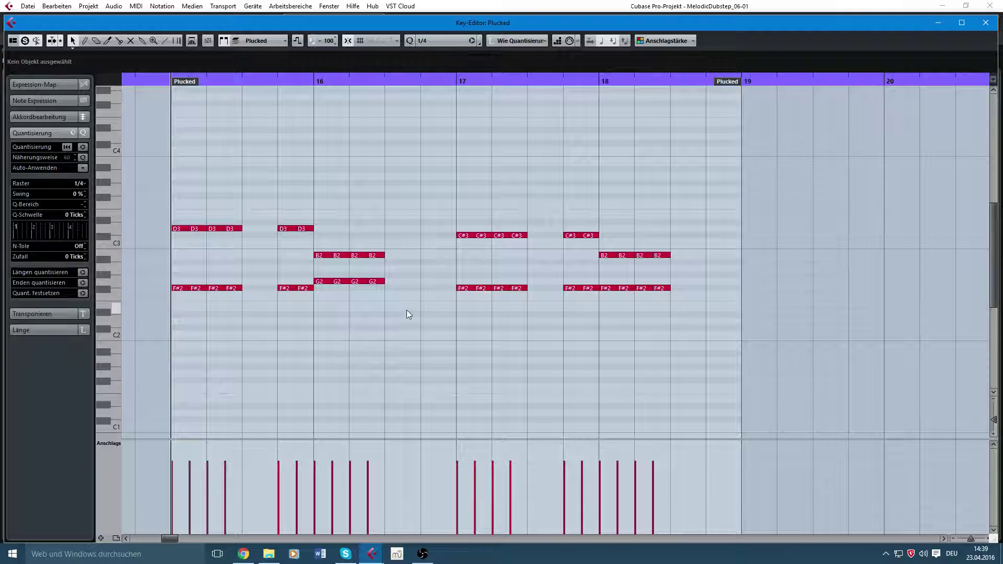
# - Highlight the Plucked part's B2/G2 notes in bar 16, C#3/F#2 notes in bar 17 and B2/F#2 notes in bar 18
pyautogui.moveTo(406, 309); pyautogui.dragTo(320, 253)
pyautogui.click(428, 263)
pyautogui.moveTo(384, 309); pyautogui.dragTo(275, 328)
pyautogui.moveTo(425, 328); pyautogui.dragTo(345, 243)
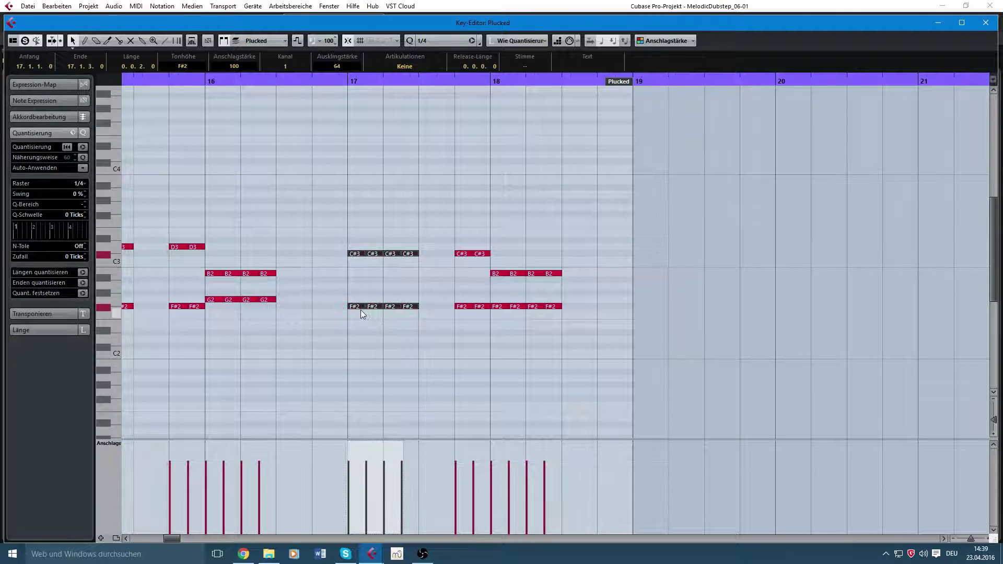
pyautogui.moveTo(622, 355); pyautogui.dragTo(496, 265)
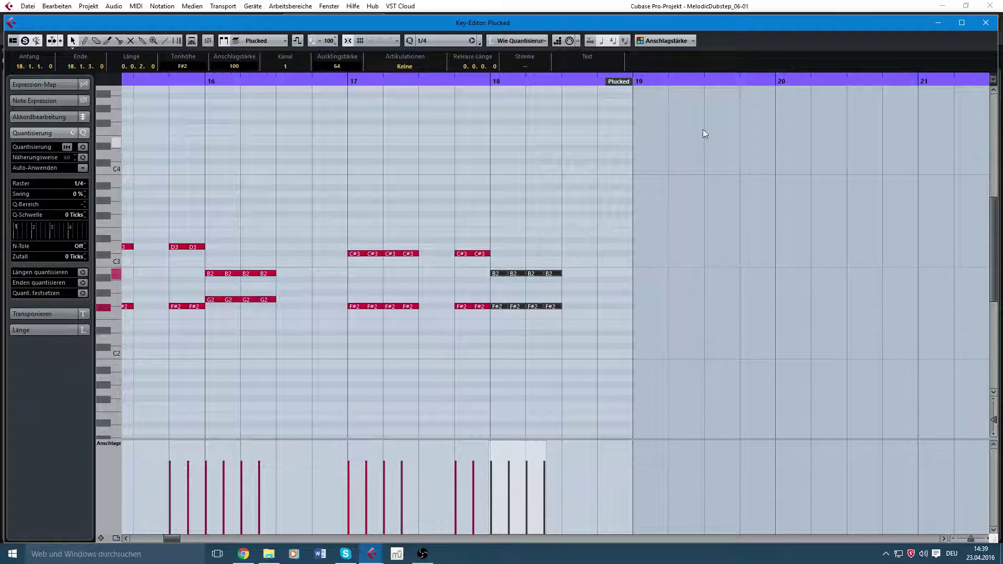
# - Close the Plucked part and check the notes of the first Layer part in the Key Editor
pyautogui.click(986, 22)
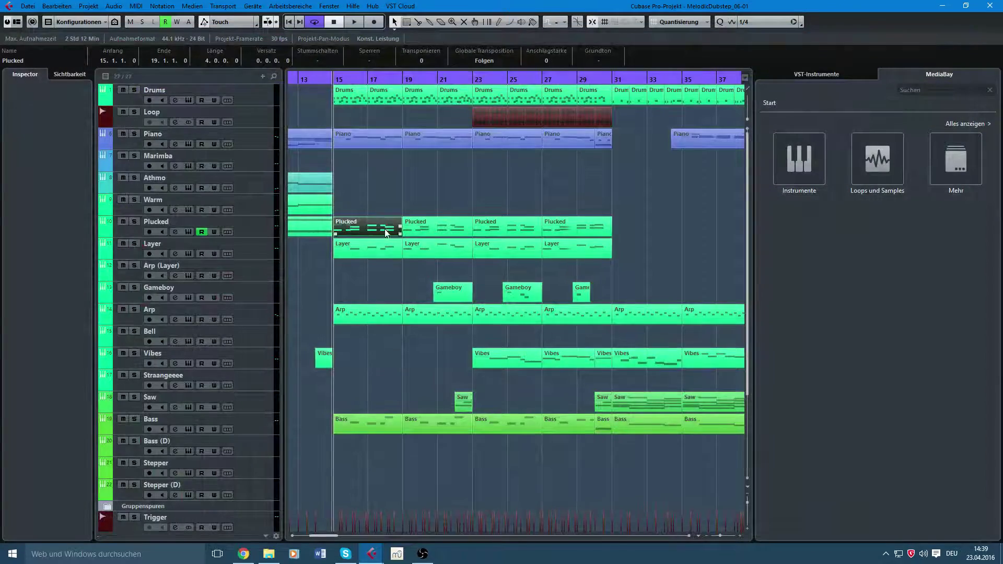
pyautogui.doubleClick(362, 246)
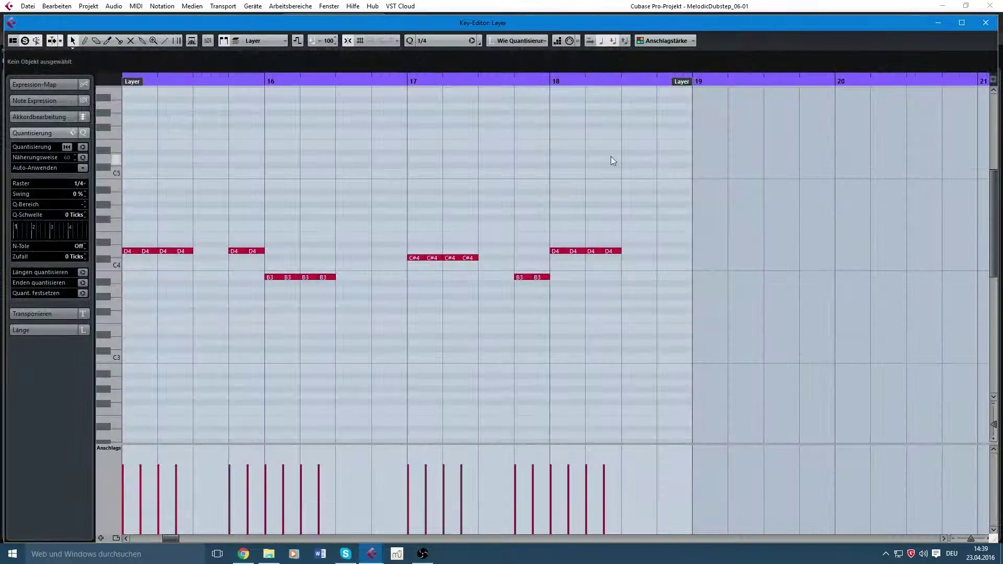
pyautogui.click(986, 23)
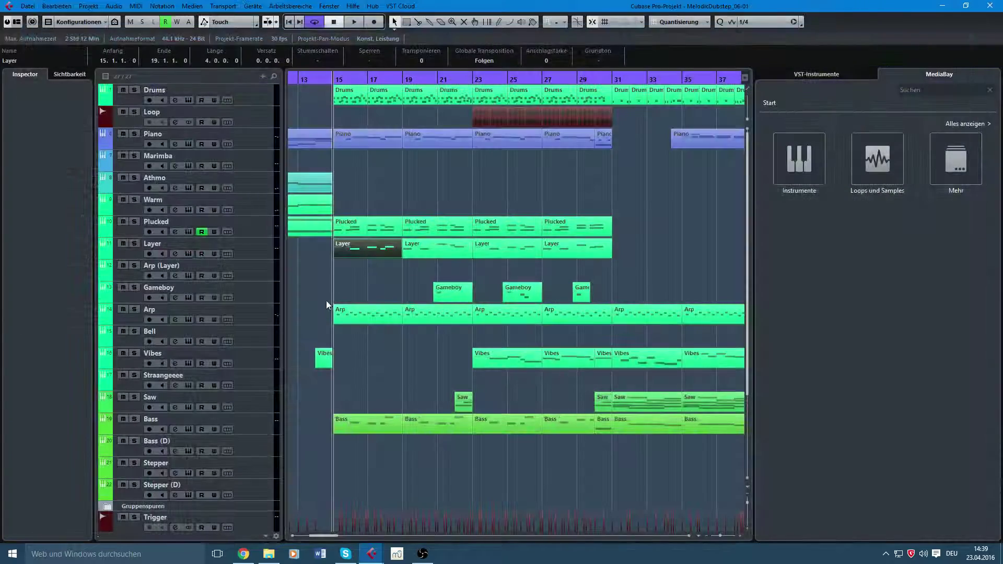
# - Solo the Arp track, open its first part in the Key Editor and select the first D4 note
pyautogui.click(368, 312)
pyautogui.click(135, 309)
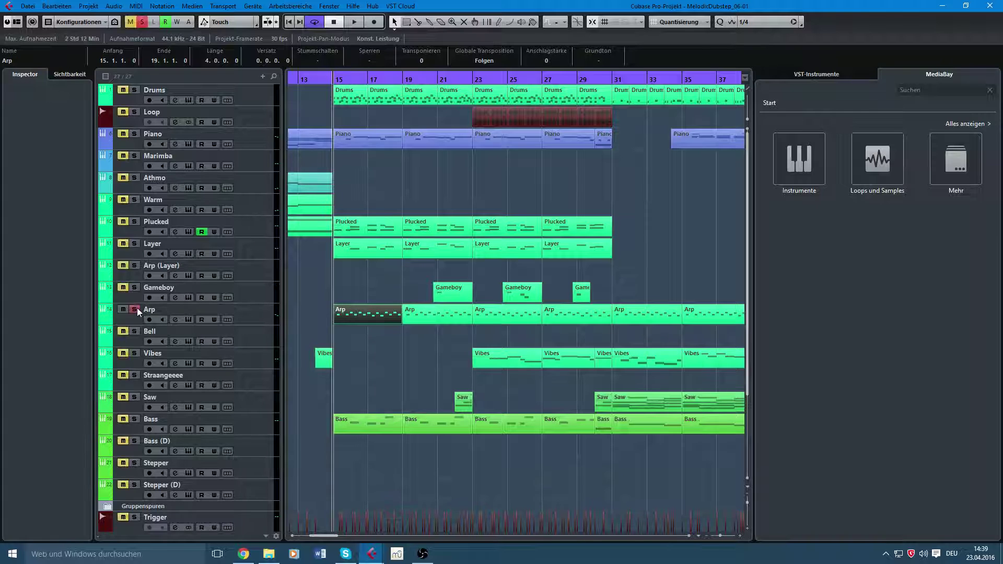
pyautogui.doubleClick(367, 315)
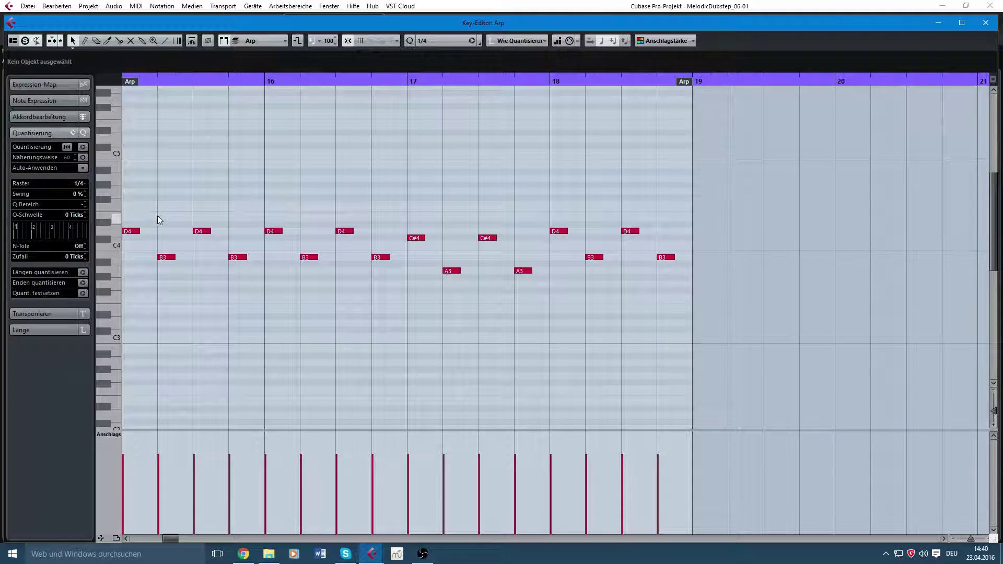
pyautogui.click(133, 232)
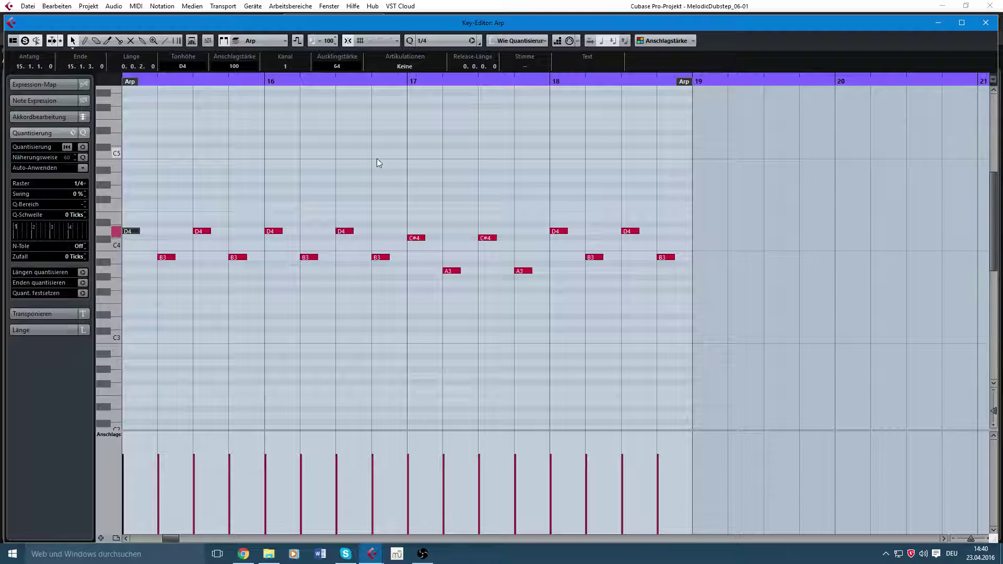
# - Play back the soloed Arp part from bar 15, close the Key Editor and turn off the track's solo
pyautogui.press('space')
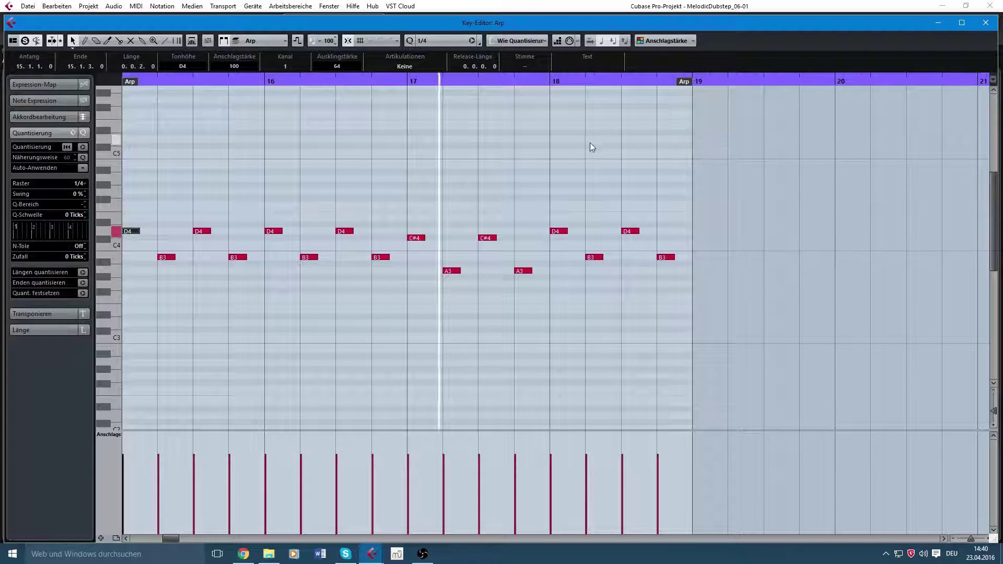
pyautogui.press('space')
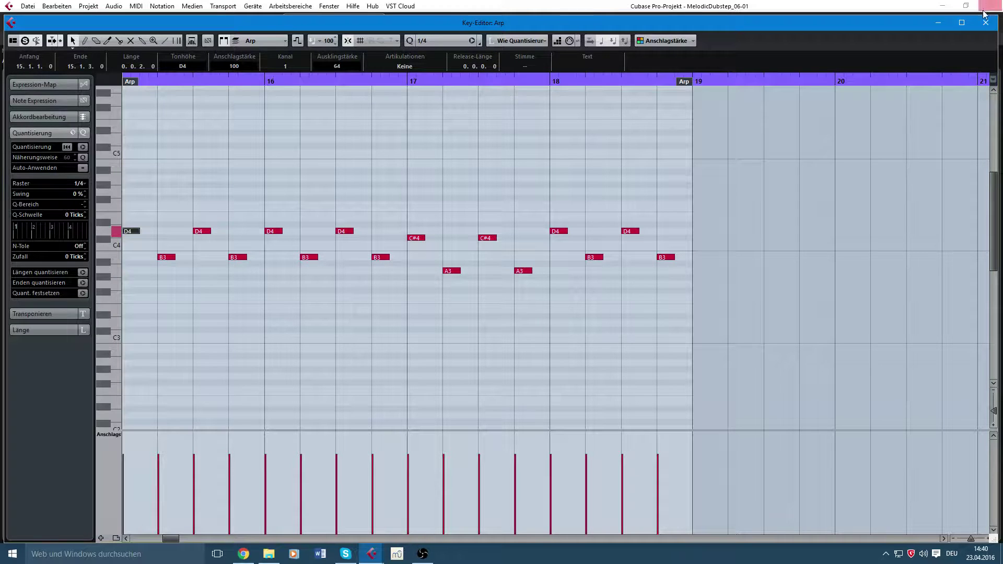
pyautogui.click(985, 23)
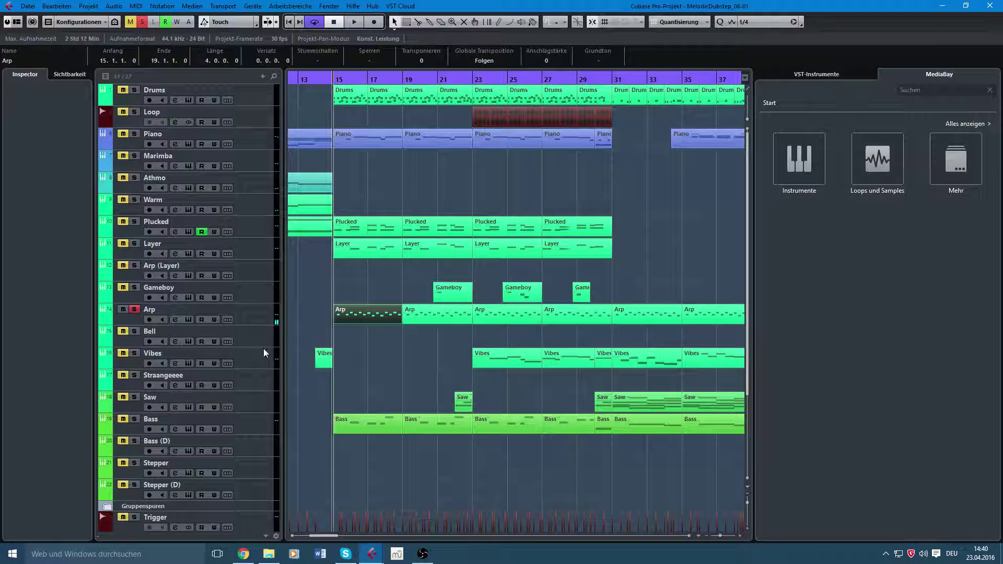
pyautogui.click(134, 309)
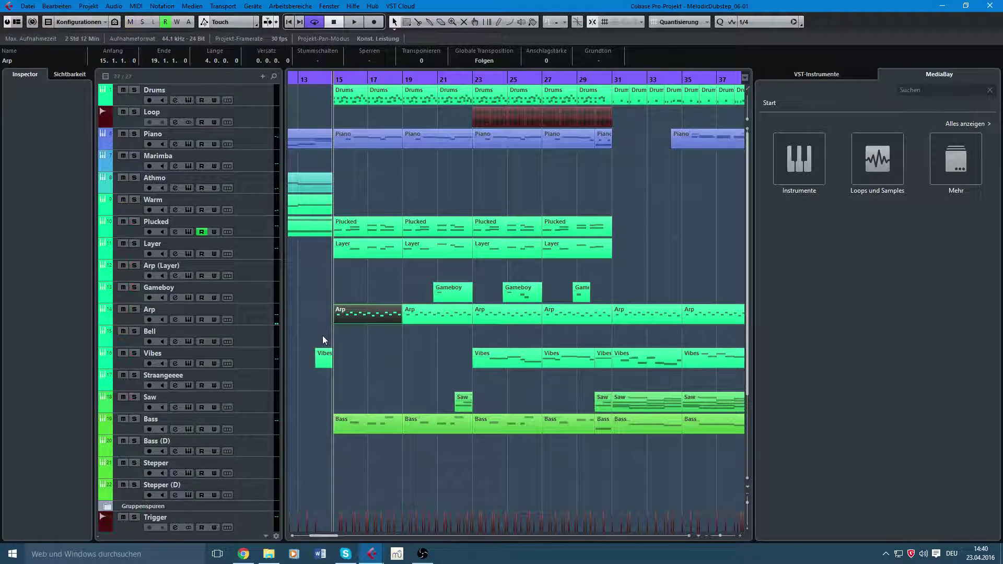
pyautogui.click(408, 348)
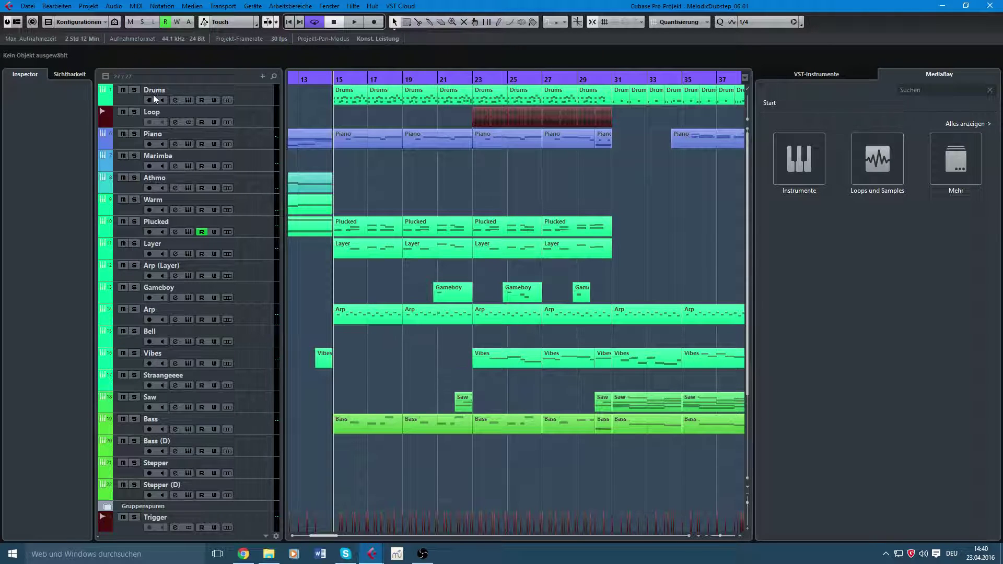
# - Solo the Drums track, play it from bar 15 and open its first part in the Key Editor
pyautogui.click(134, 90)
pyautogui.press('space')
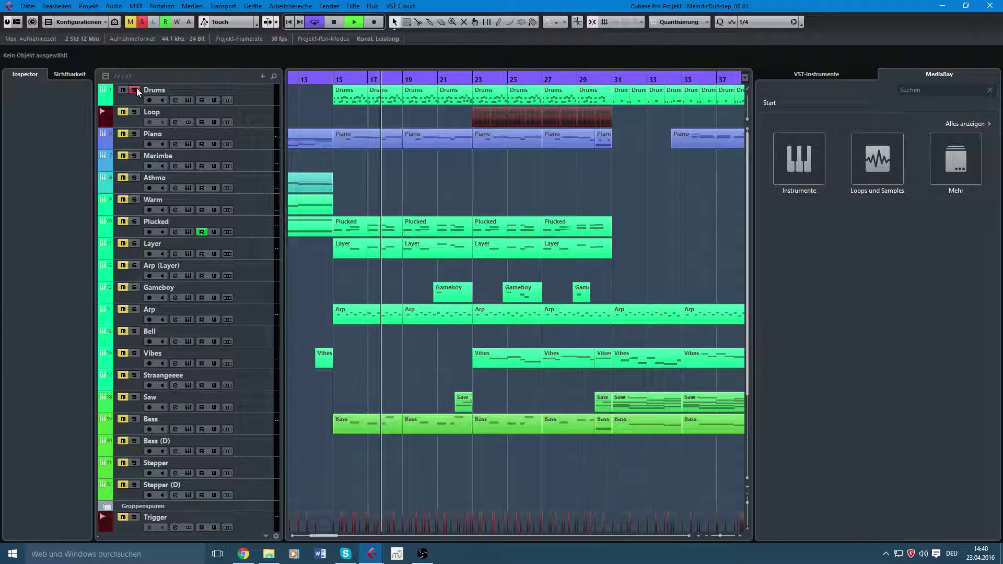
pyautogui.doubleClick(342, 100)
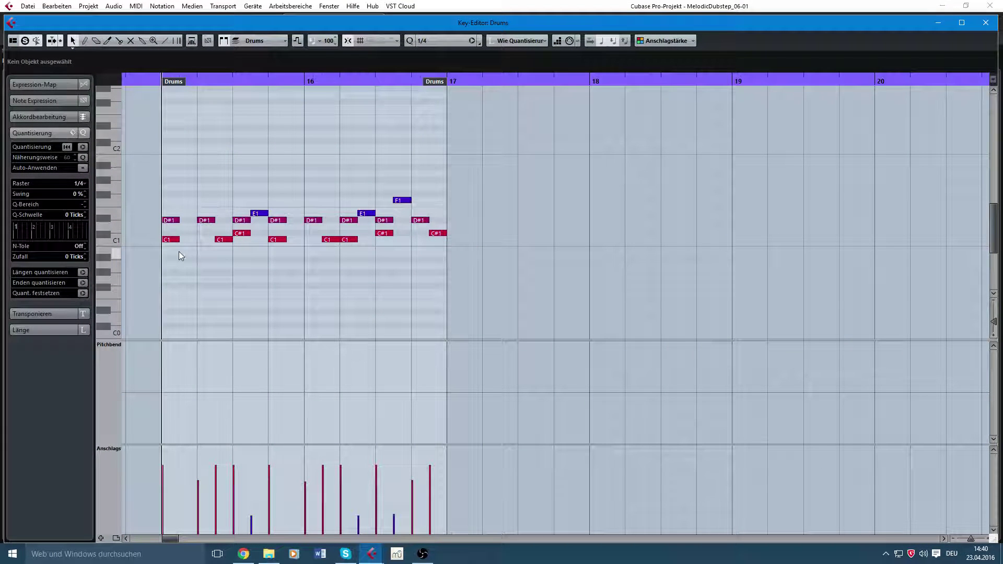
# - Point out individual C1 notes of the Drums part in bars 15 and 16 by selecting them one after another
pyautogui.moveTo(179, 252); pyautogui.dragTo(163, 241)
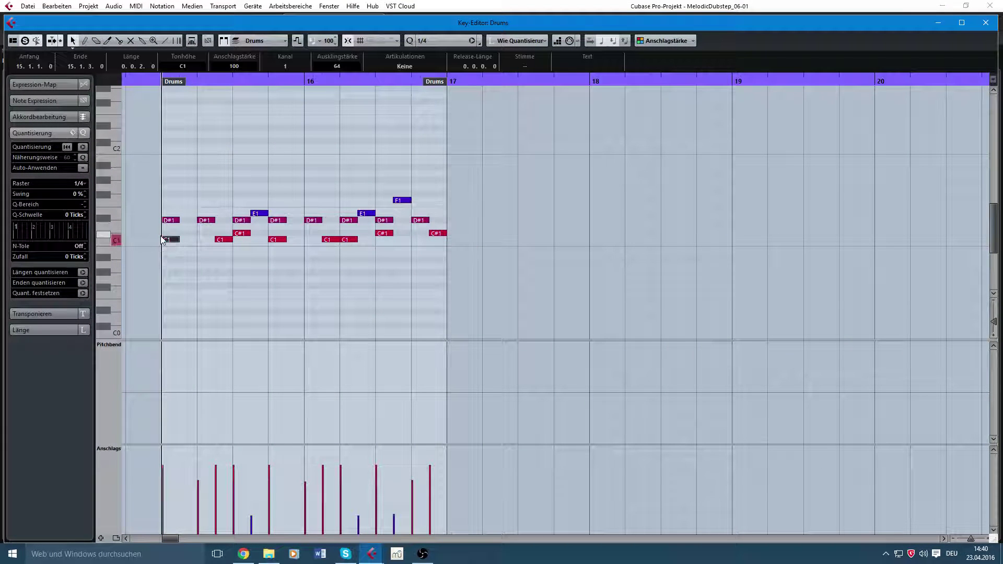
pyautogui.click(232, 248)
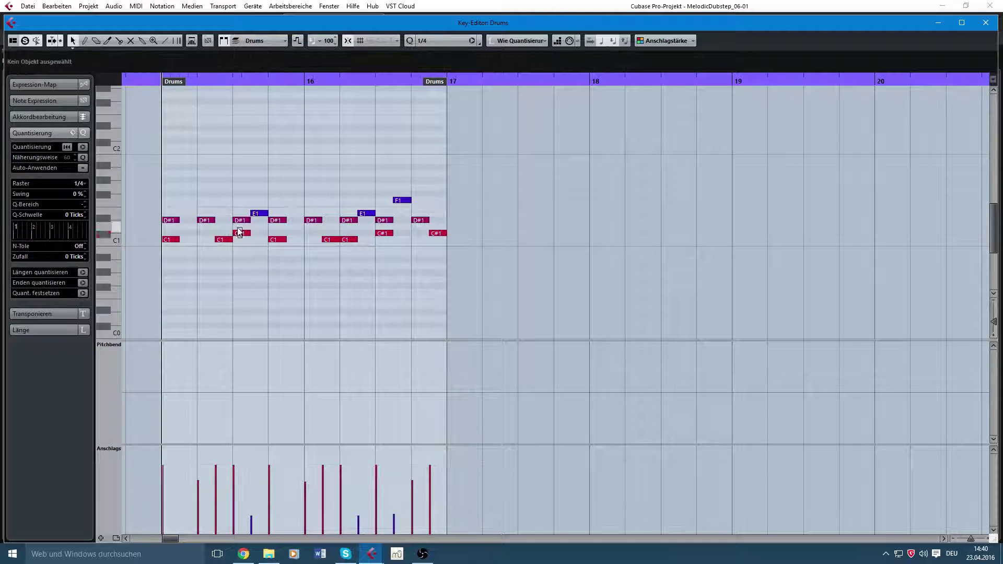
pyautogui.click(276, 239)
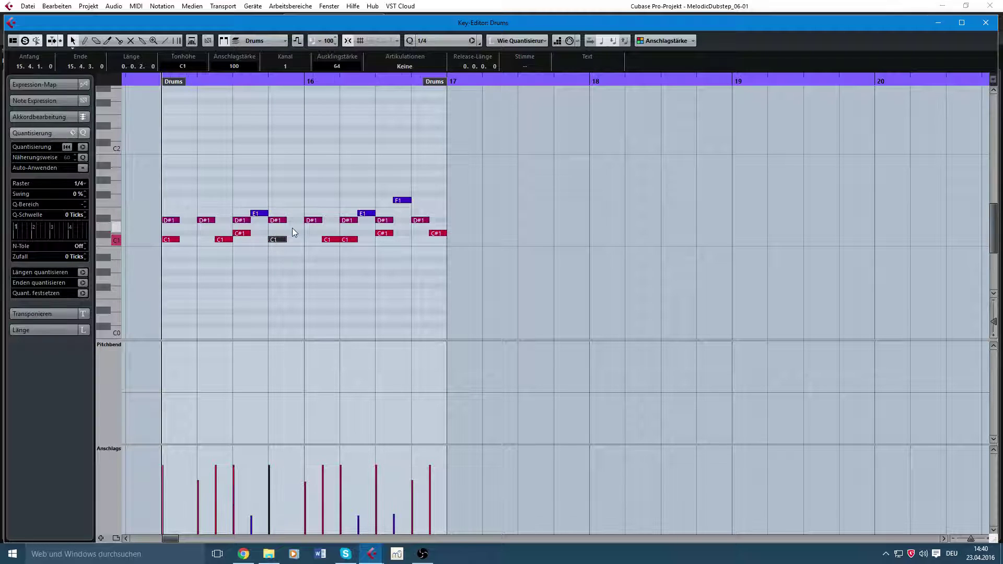
pyautogui.click(312, 241)
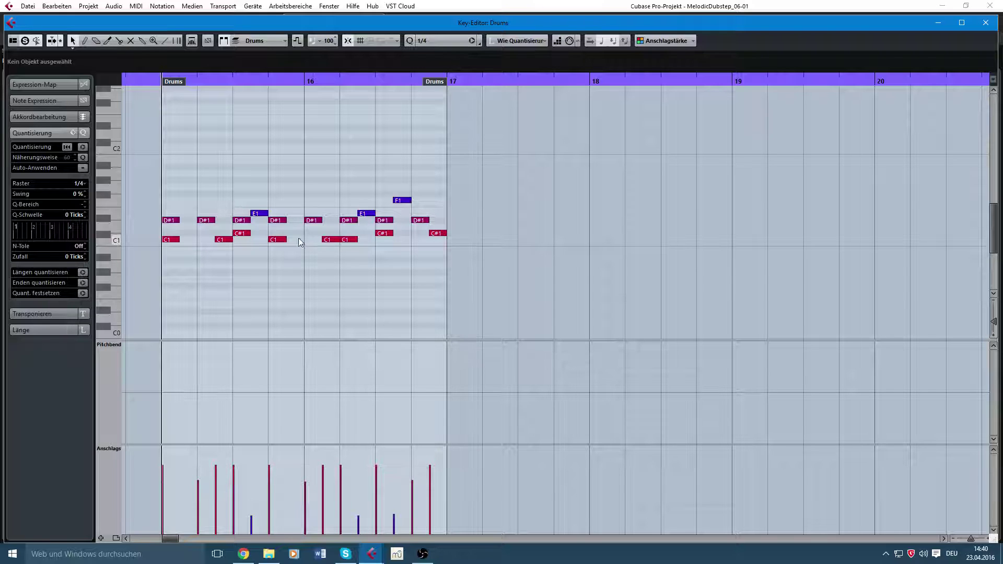
pyautogui.click(330, 239)
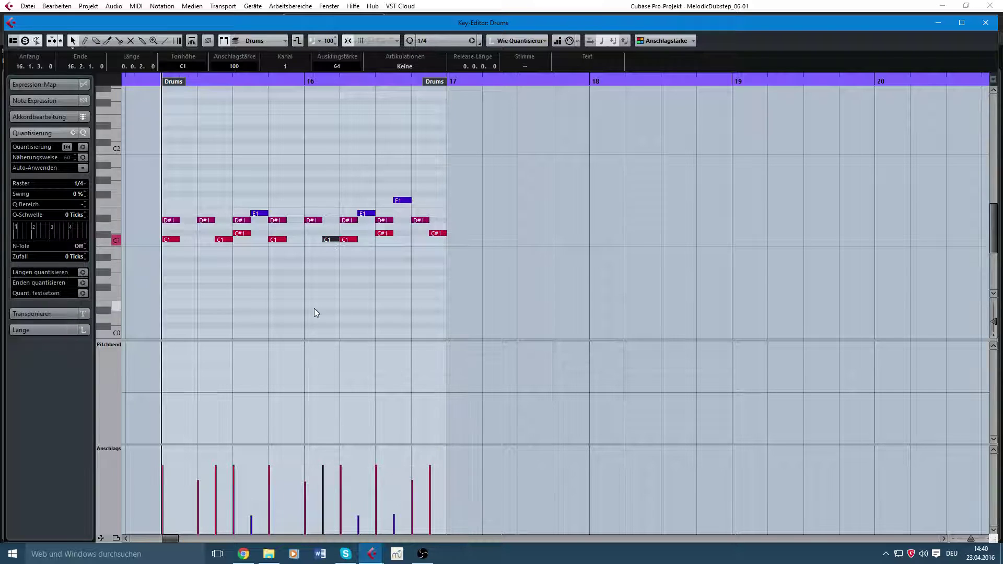
pyautogui.click(344, 292)
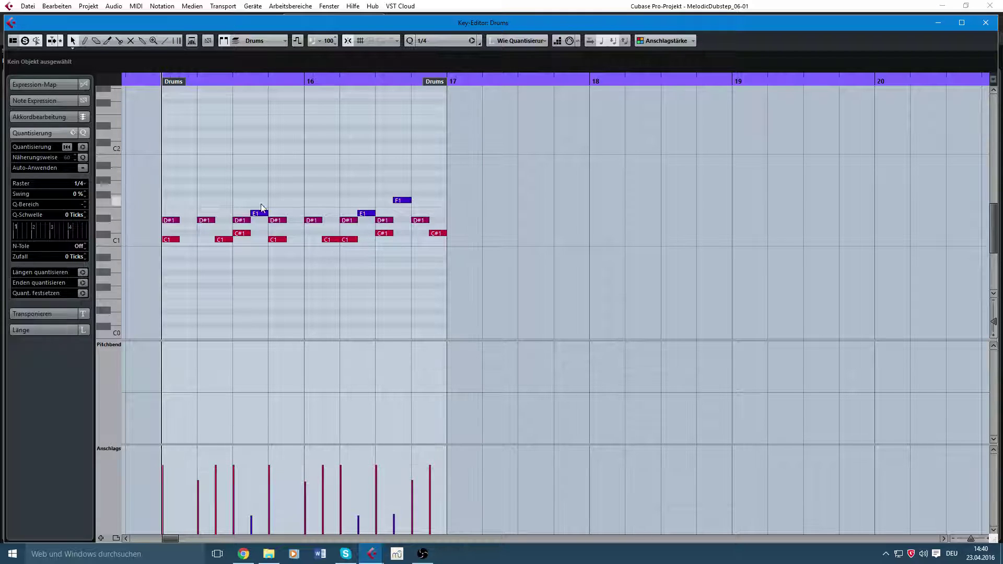
# - Delete the D#1, E1 and F1 notes from the Drums part, play the remaining notes, and undo the deletion
pyautogui.moveTo(453, 219); pyautogui.dragTo(165, 180)
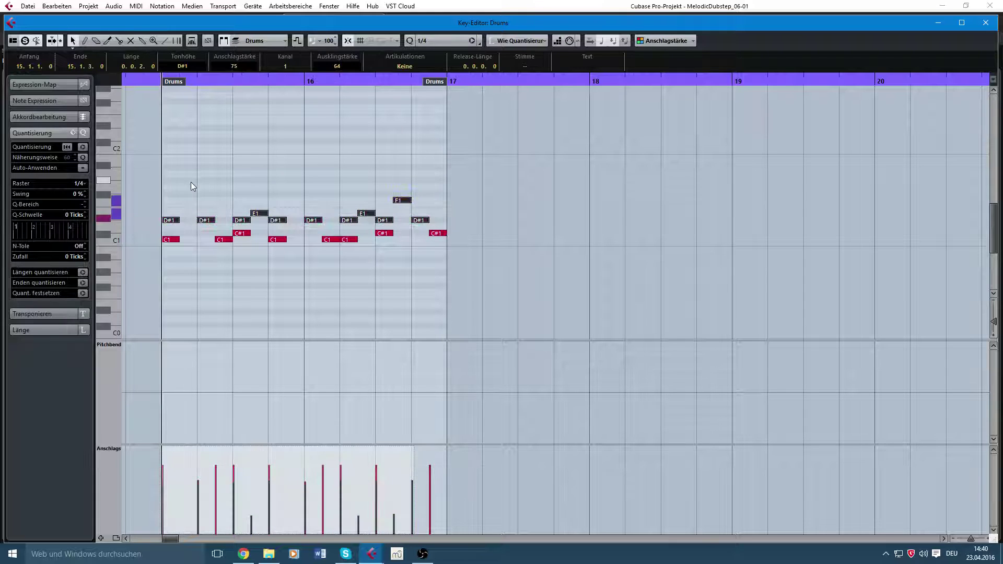
pyautogui.press('Delete')
pyautogui.press('space')
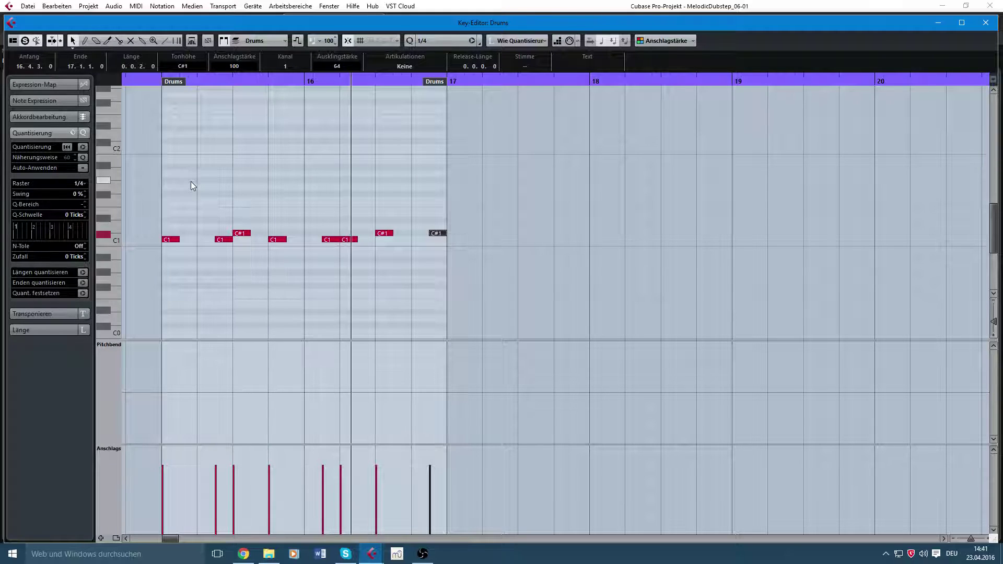
pyautogui.press('space')
pyautogui.hotkey('ctrl', 'z')
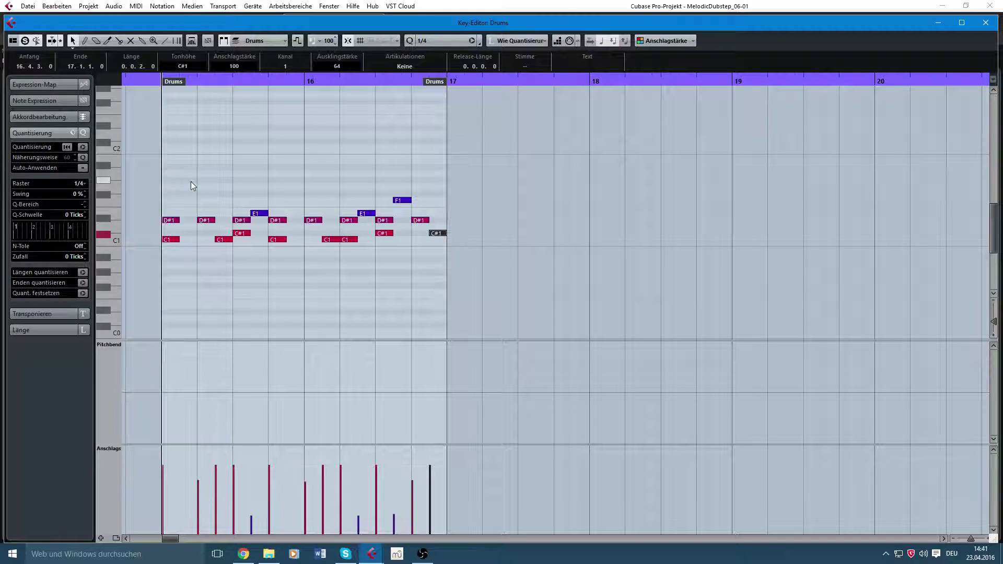
# - Play back the complete drum pattern, close the Key Editor and turn off solo on the Drums track
pyautogui.press('space')
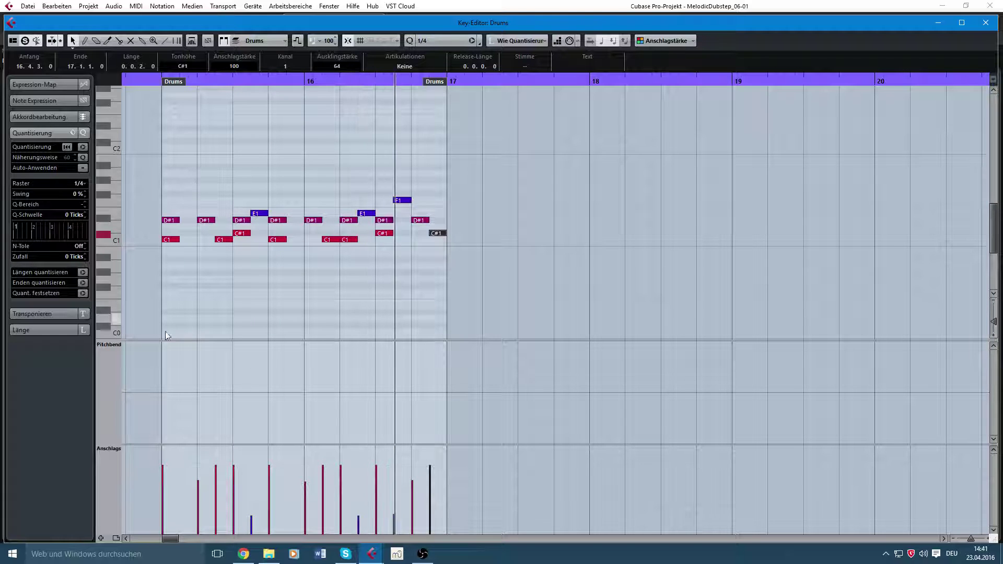
pyautogui.press('space')
pyautogui.click(986, 23)
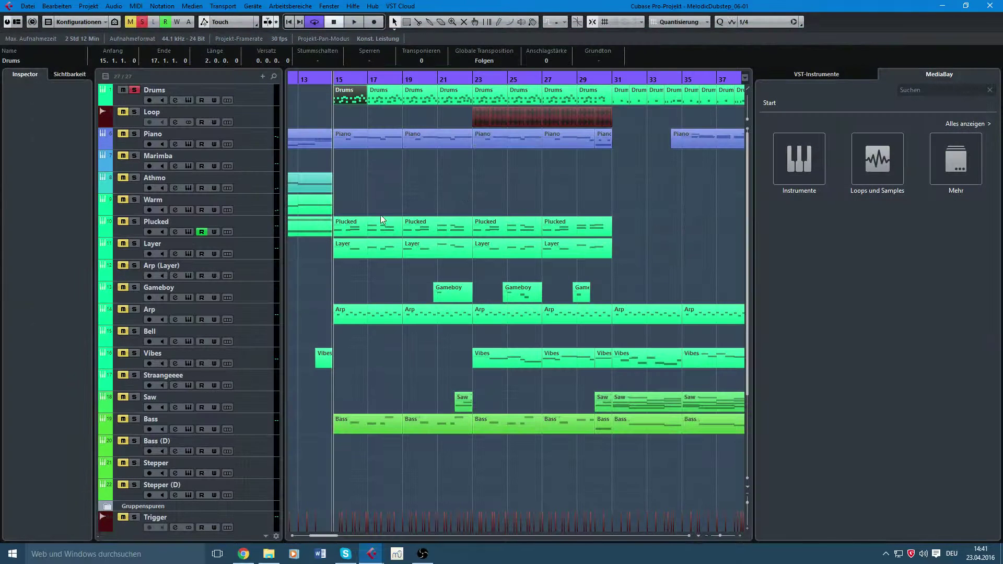
pyautogui.click(135, 91)
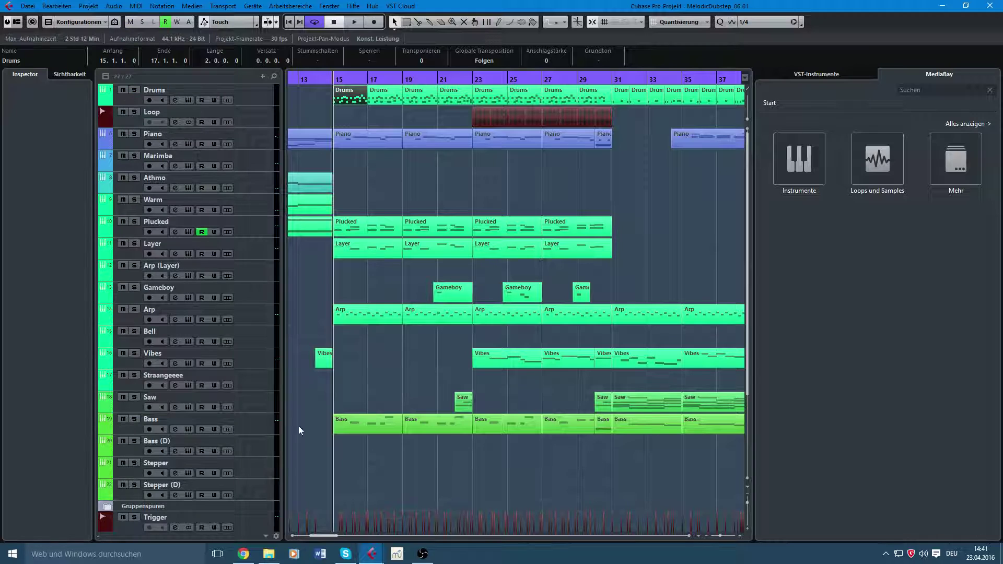
# - Look over the tracks around bar 15 and play back the arrangement with all tracks from bar 15
pyautogui.scroll(-5, 443, 281)
pyautogui.scroll(3, 361, 342)
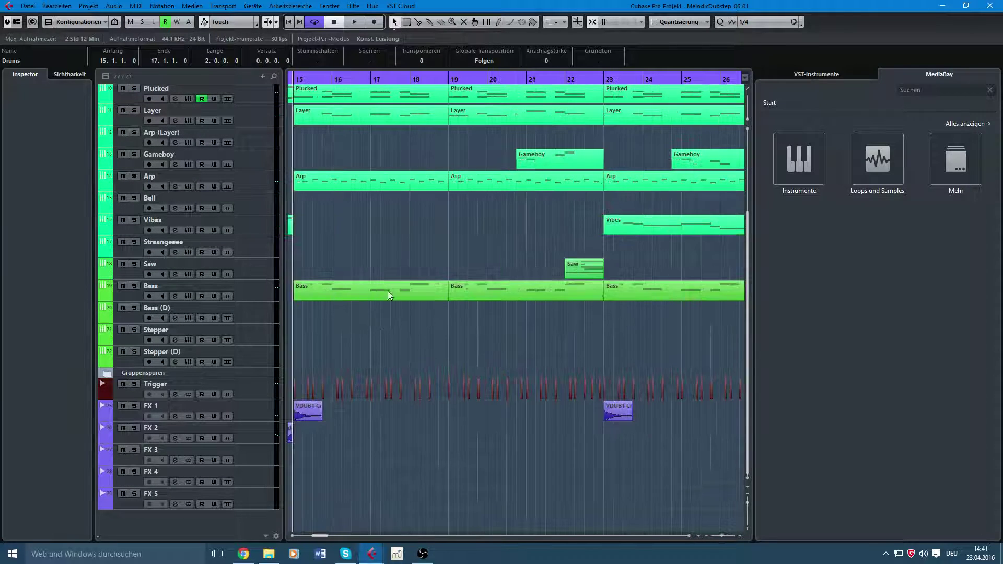
pyautogui.scroll(5, 387, 334)
pyautogui.hscroll(-3, 493, 470)
pyautogui.scroll(-4, 437, 302)
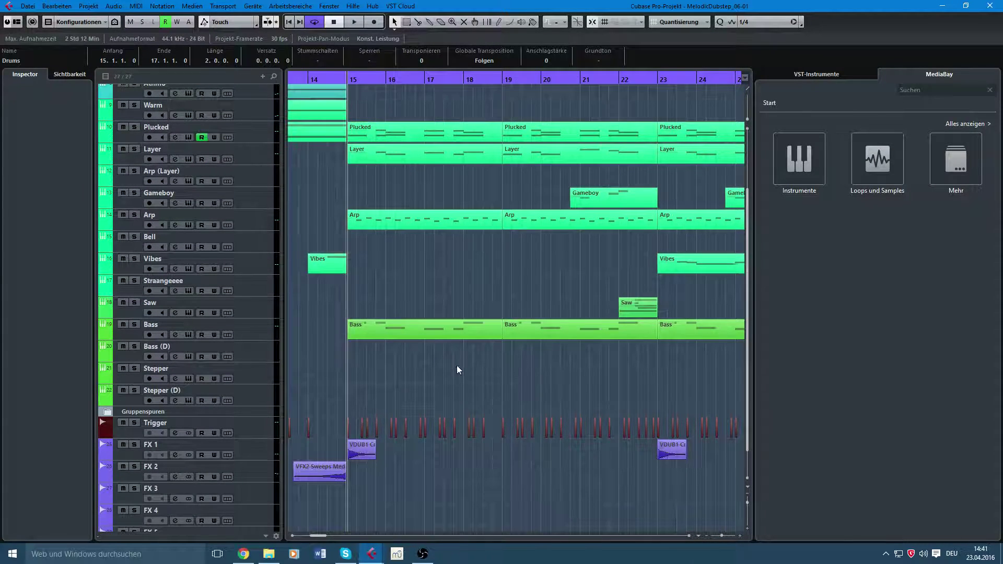
pyautogui.hscroll(3, 457, 365)
pyautogui.moveTo(351, 299); pyautogui.dragTo(448, 338)
pyautogui.scroll(-1, 447, 338)
pyautogui.moveTo(483, 310); pyautogui.dragTo(480, 363)
pyautogui.press('space')
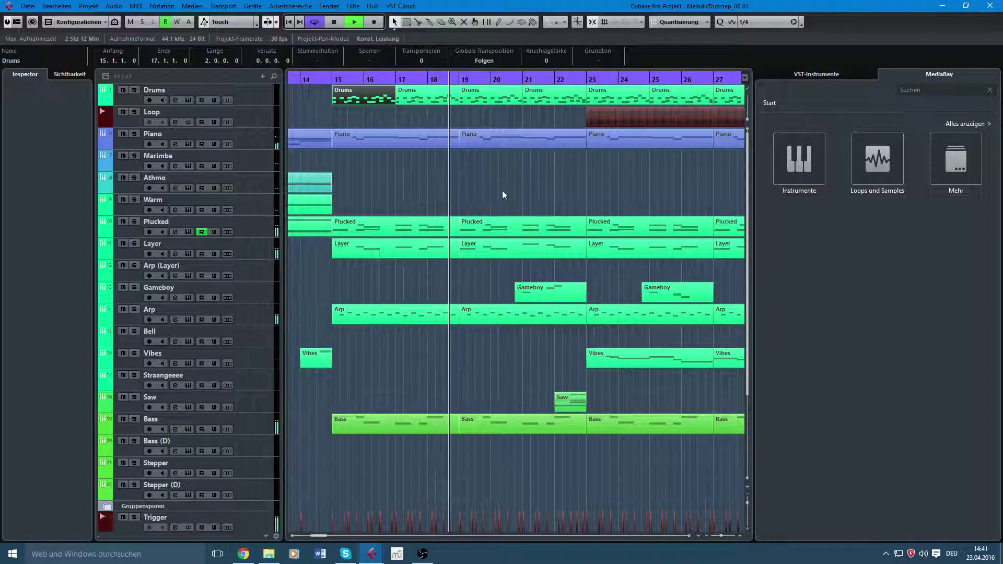
# - Stop the playback, solo the Gameboy track, play its part starting in bar 20, and turn the solo off
pyautogui.press('space')
pyautogui.hscroll(2, 551, 186)
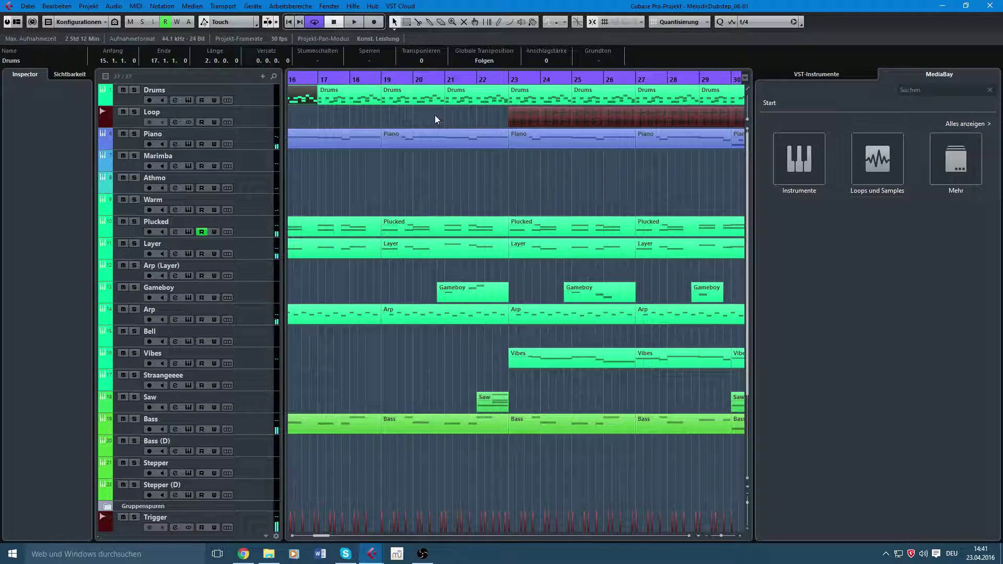
pyautogui.moveTo(390, 79); pyautogui.dragTo(447, 103)
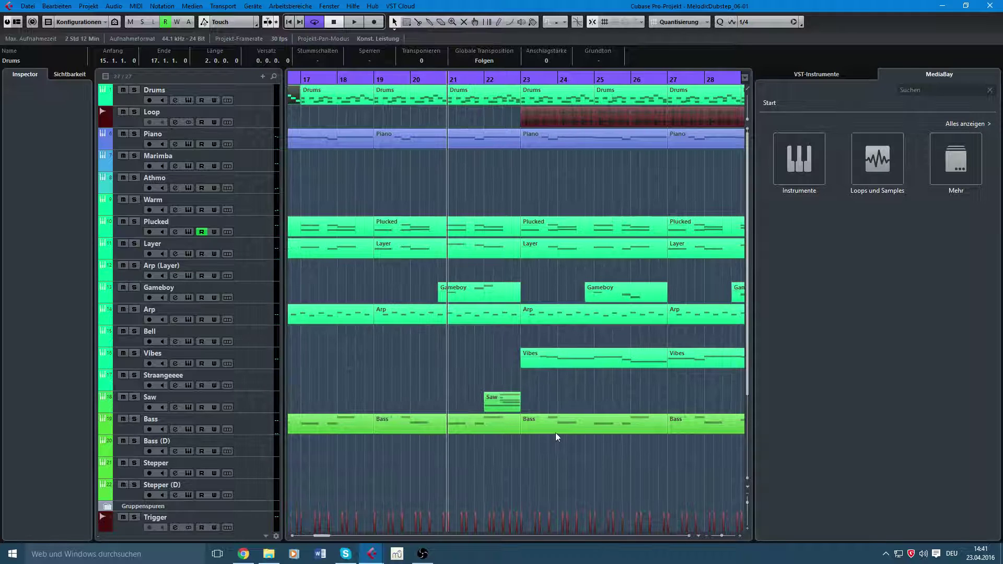
pyautogui.click(478, 290)
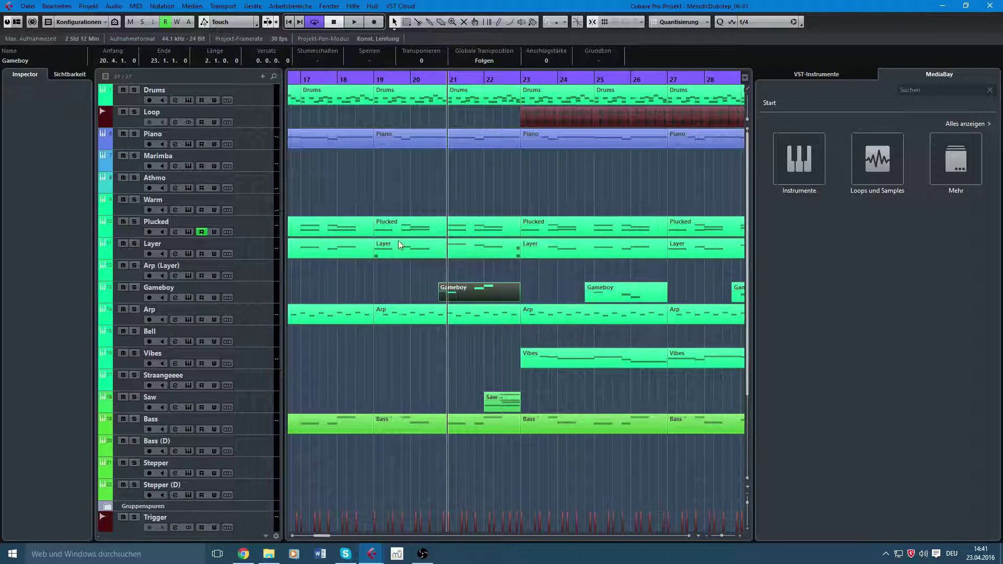
pyautogui.press('s')
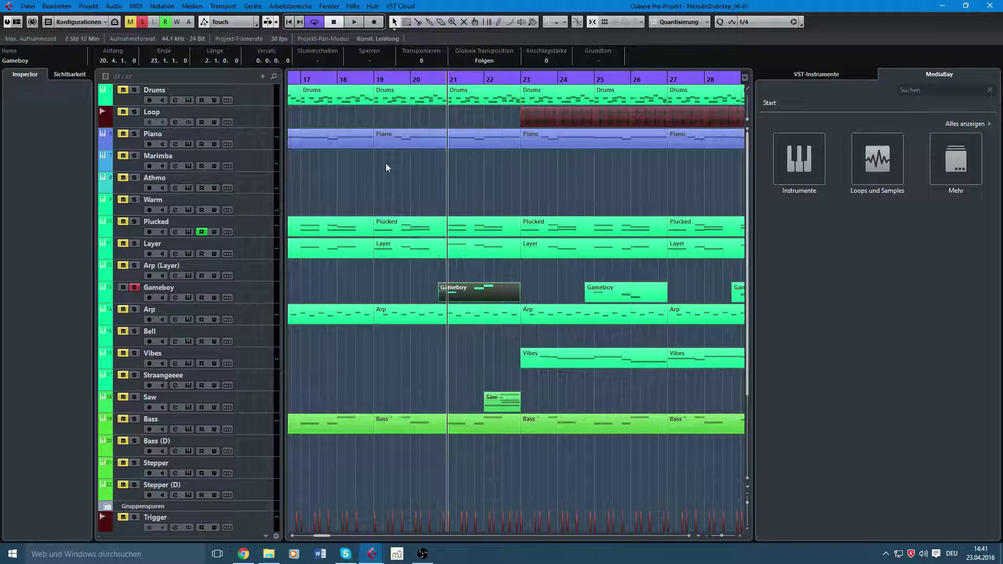
pyautogui.click(437, 82)
pyautogui.press('space')
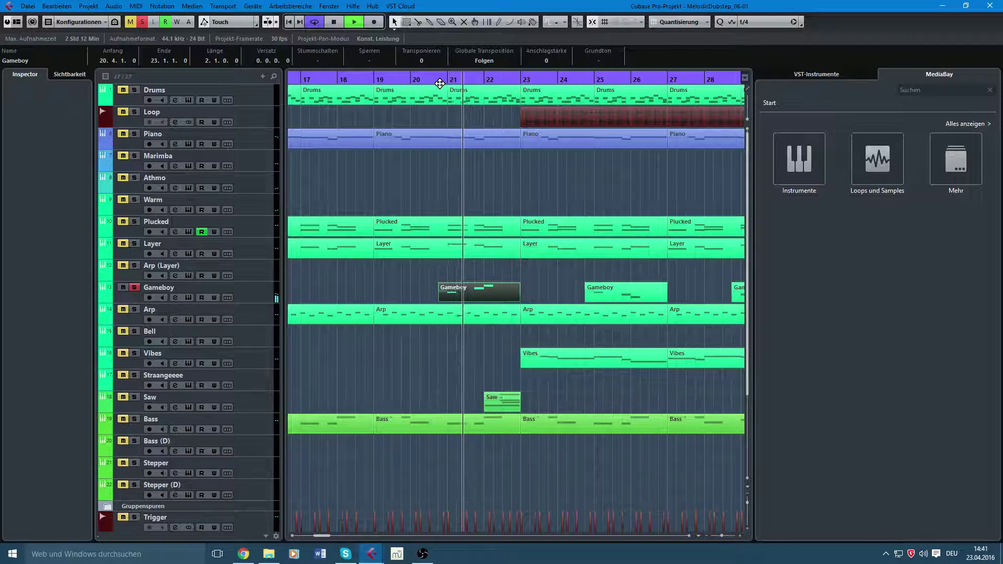
pyautogui.press('space')
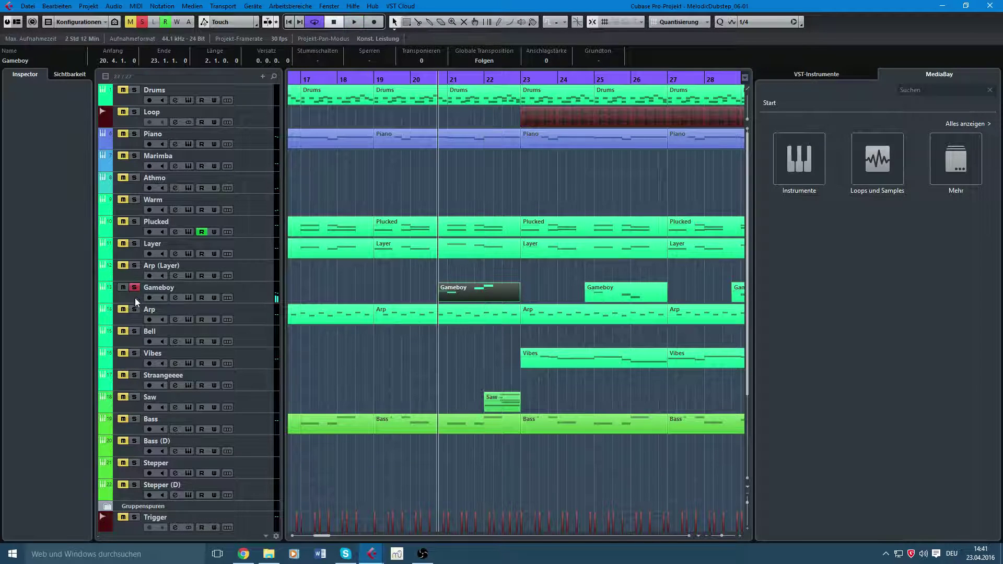
pyautogui.click(135, 289)
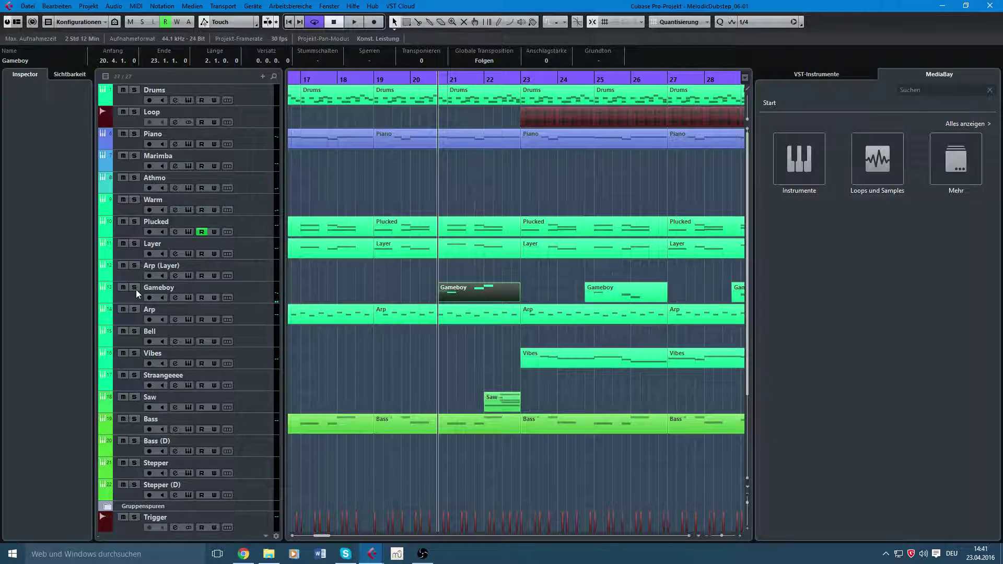
# - Solo the Saw track, play back its short part in bar 22, and turn the solo off
pyautogui.hscroll(5, 417, 348)
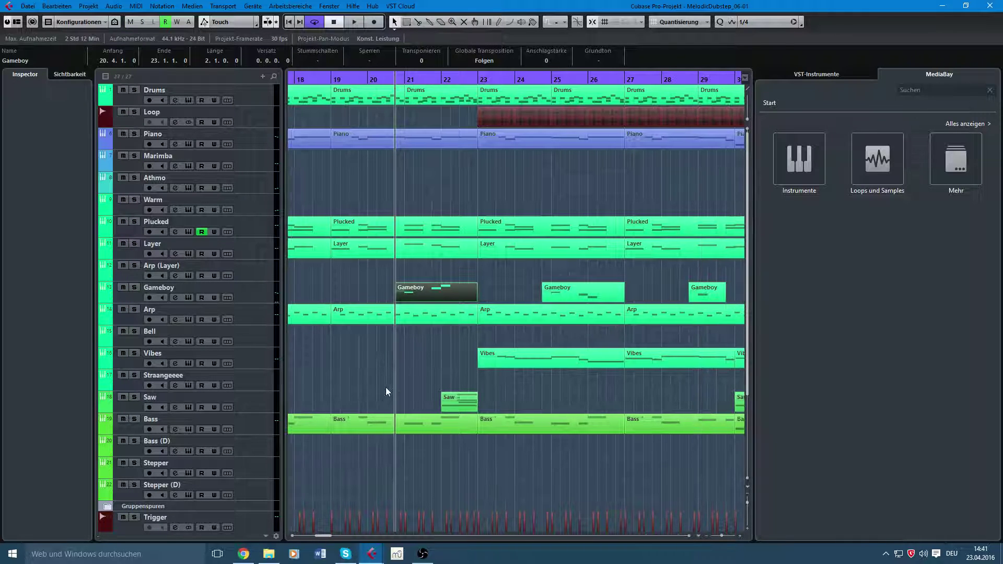
pyautogui.click(134, 398)
pyautogui.click(358, 81)
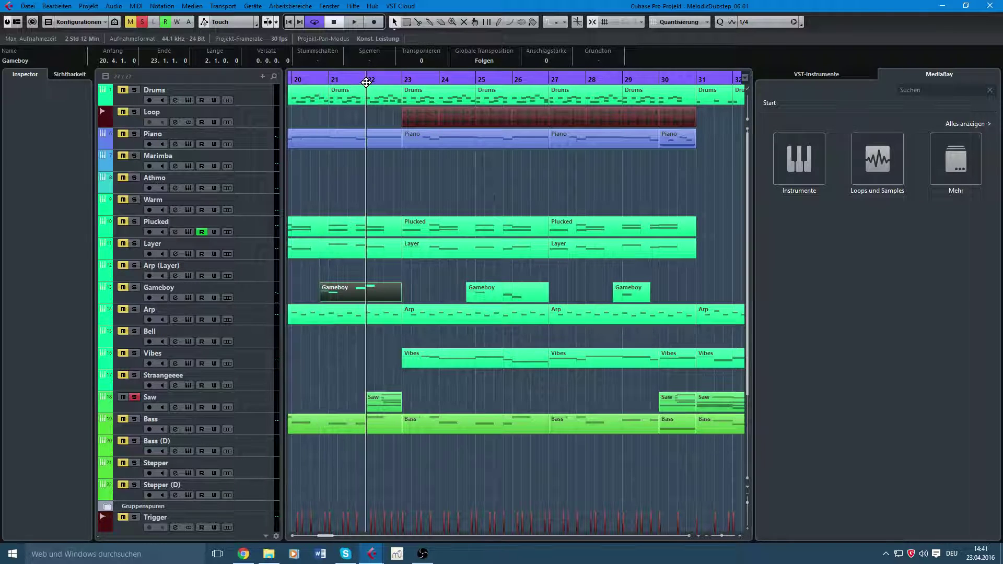
pyautogui.hscroll(6, 660, 408)
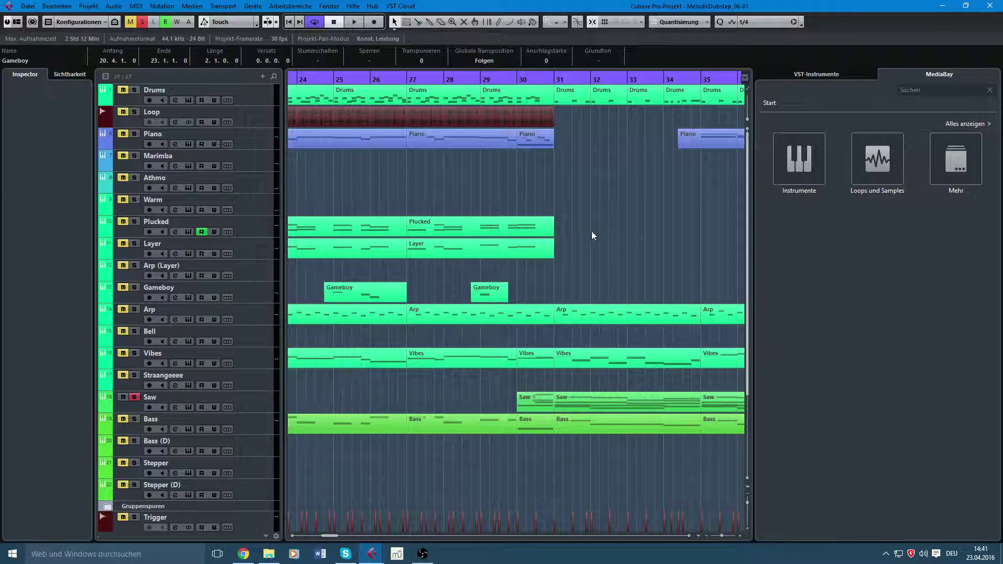
pyautogui.hscroll(-3, 609, 253)
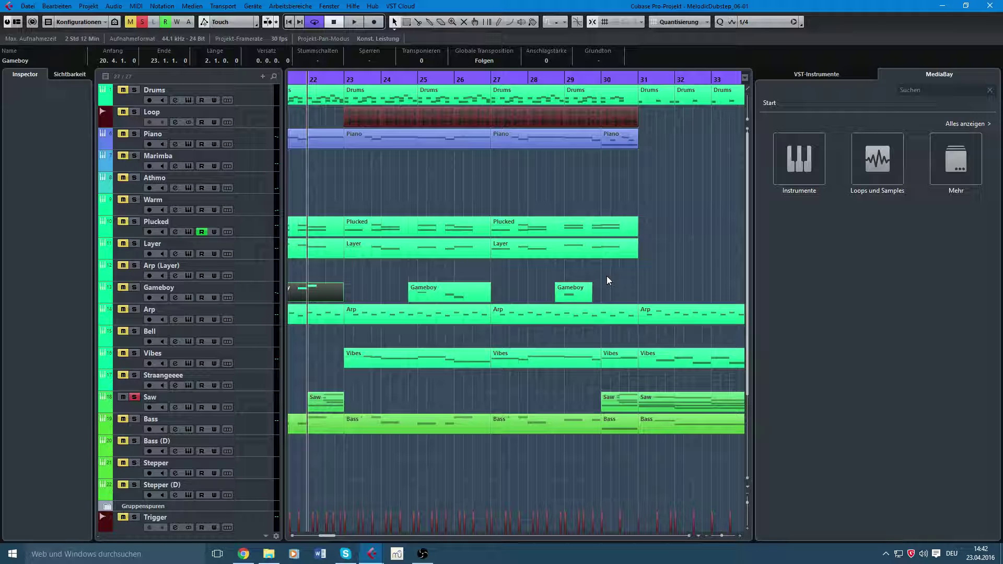
pyautogui.press('space')
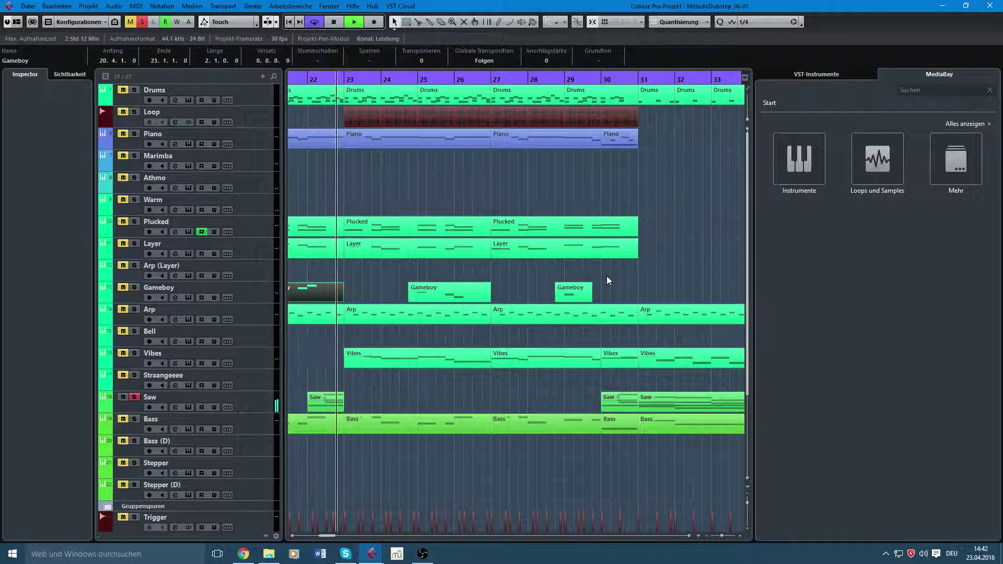
pyautogui.press('space')
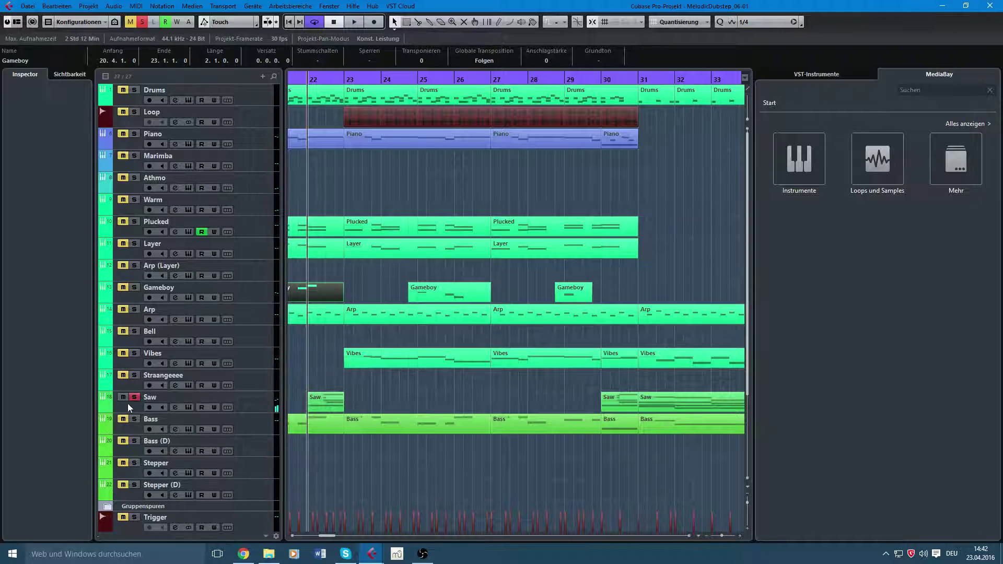
pyautogui.click(135, 397)
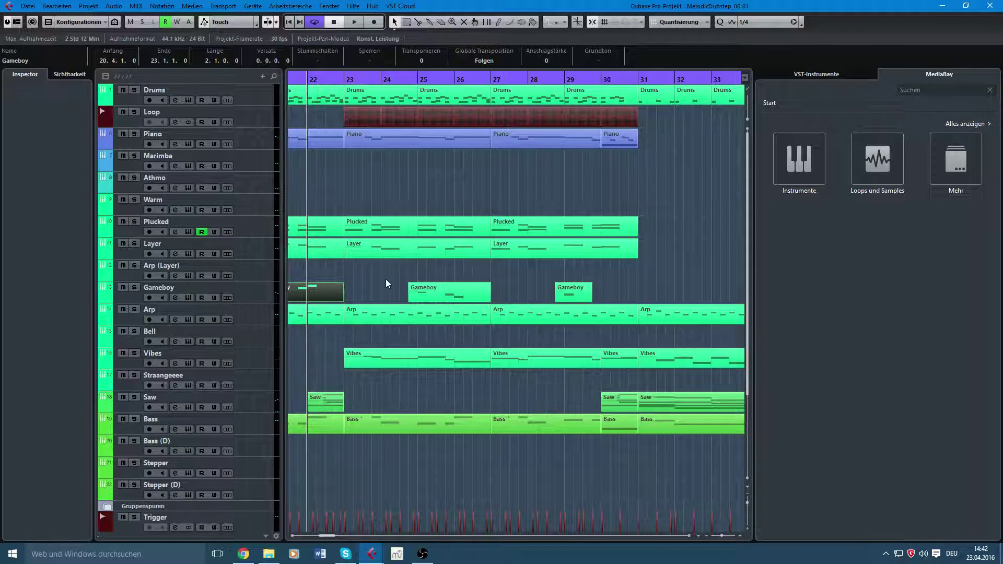
# - Play the arrangement from bar 22 with all tracks, and examine the notes of the Vibes part at bar 23 in the Key Editor
pyautogui.press('space')
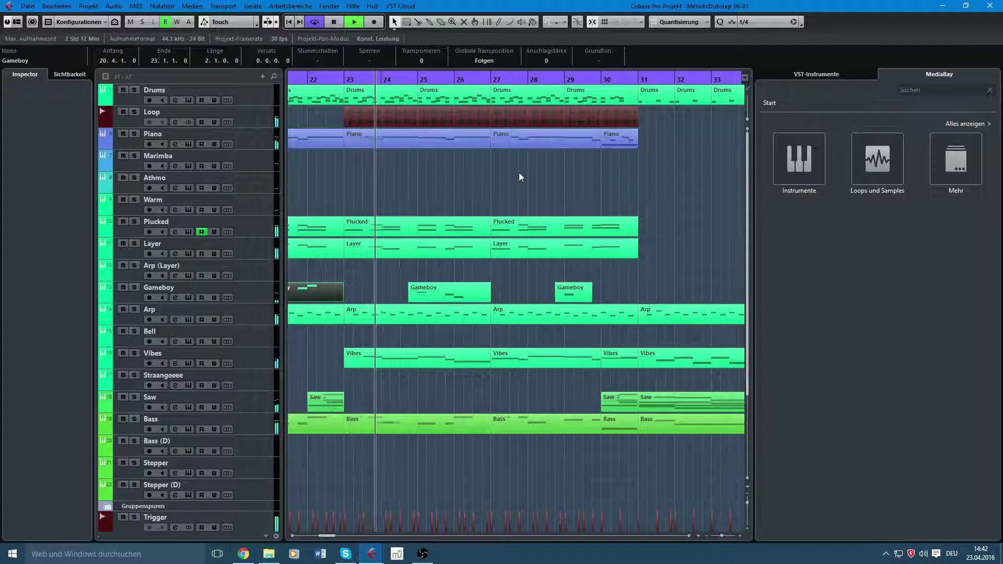
pyautogui.press('space')
pyautogui.doubleClick(405, 359)
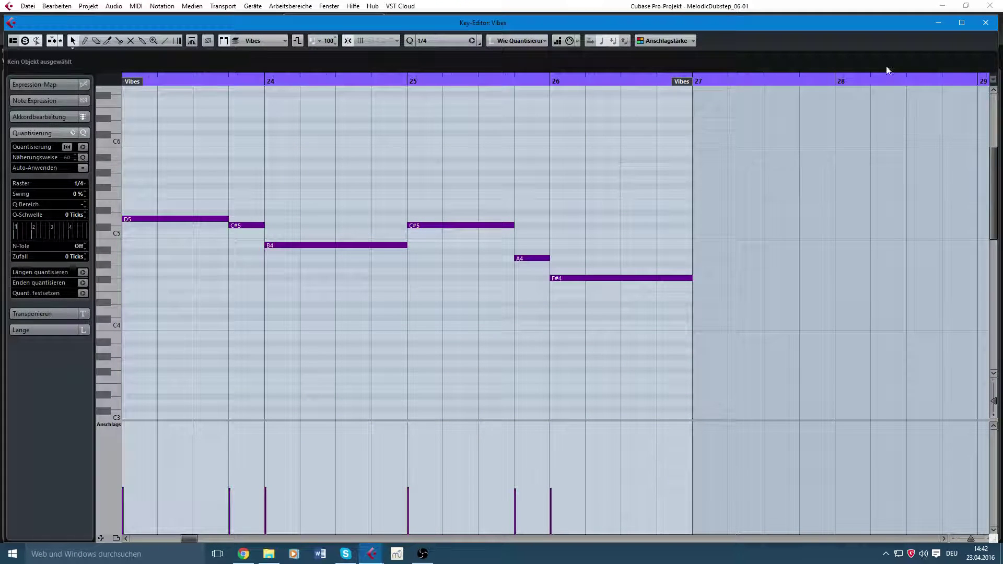
pyautogui.click(989, 23)
# - Play back the arrangement with all tracks from bar 23
pyautogui.click(343, 79)
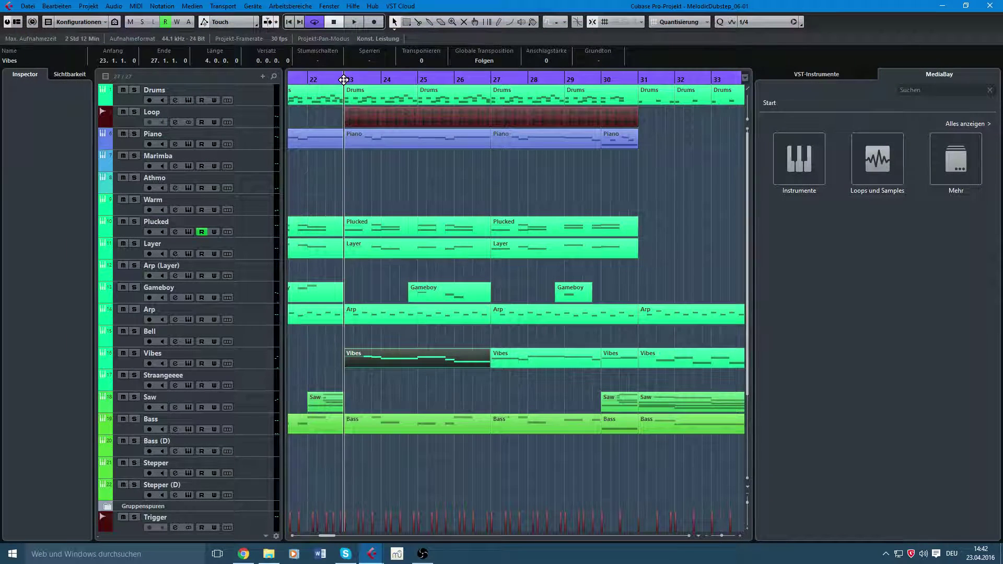
pyautogui.press('space')
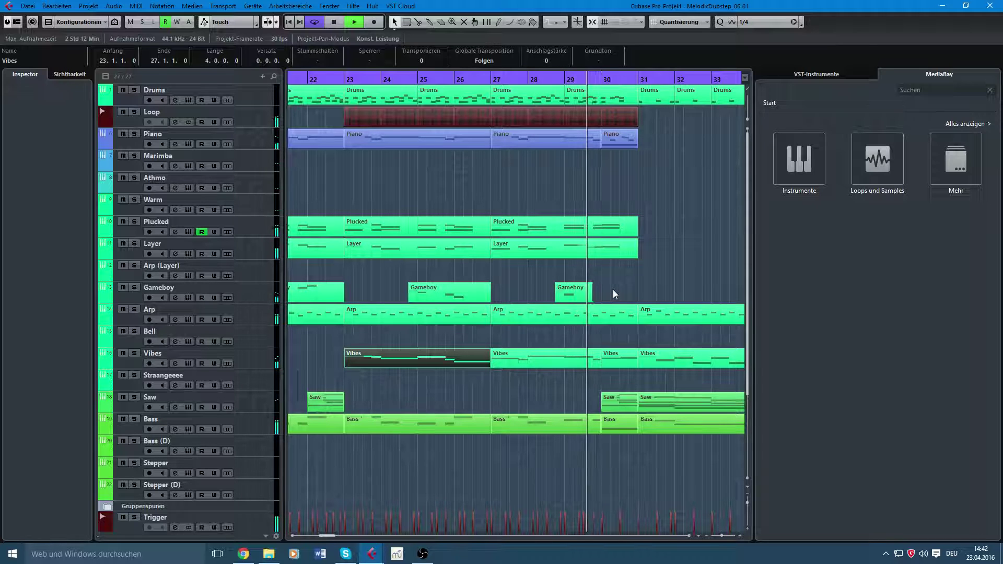
pyautogui.press('space')
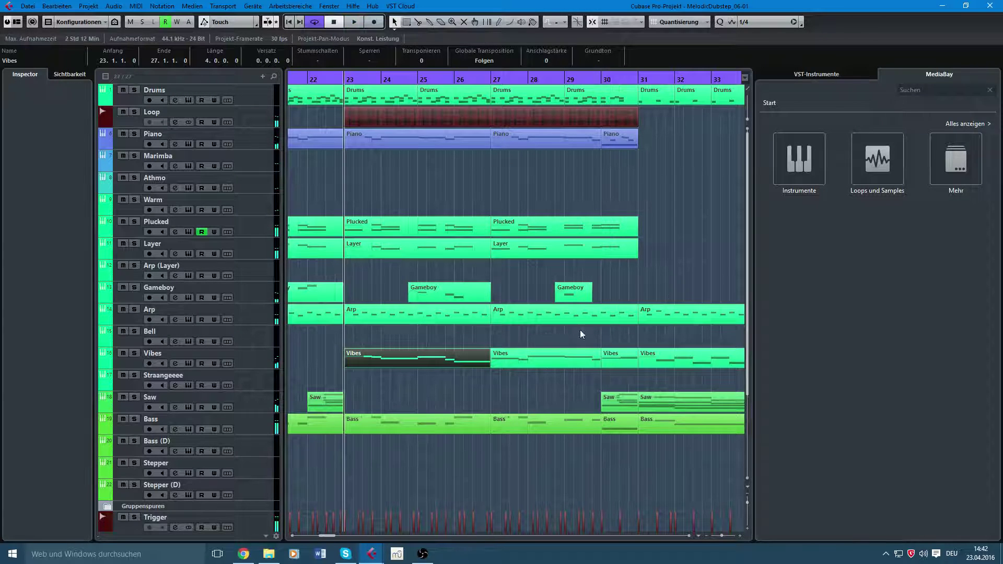
# - Look over the track arrangement from bar 23 to bar 38, placing the playback position at bar 27
pyautogui.hscroll(2, 575, 318)
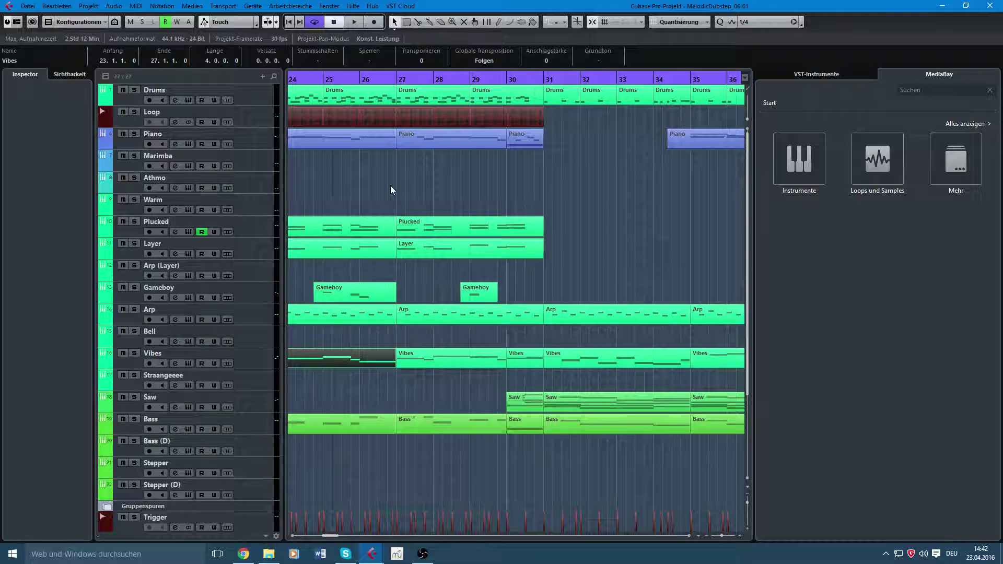
pyautogui.hscroll(-2, 392, 186)
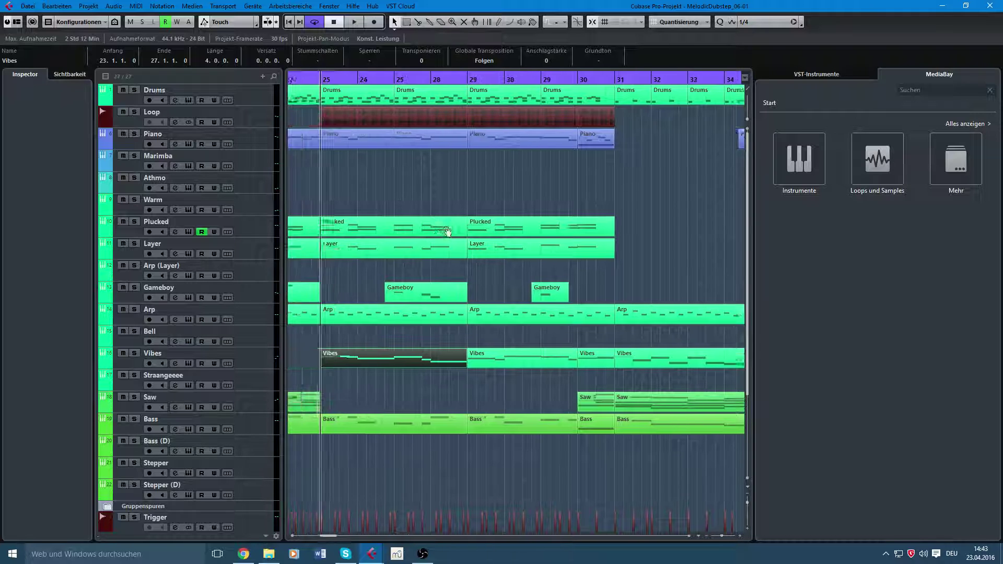
pyautogui.hscroll(-2, 430, 209)
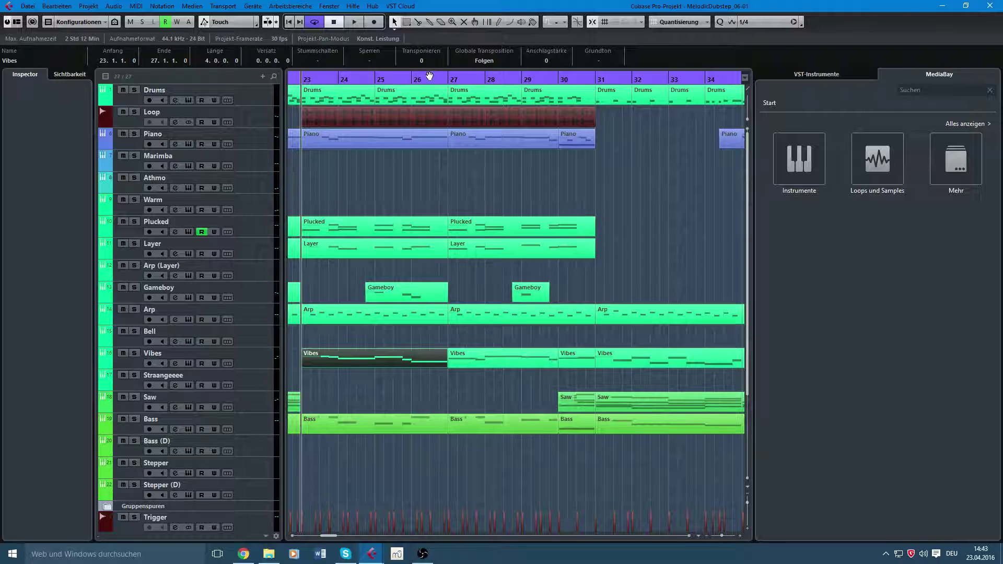
pyautogui.click(447, 79)
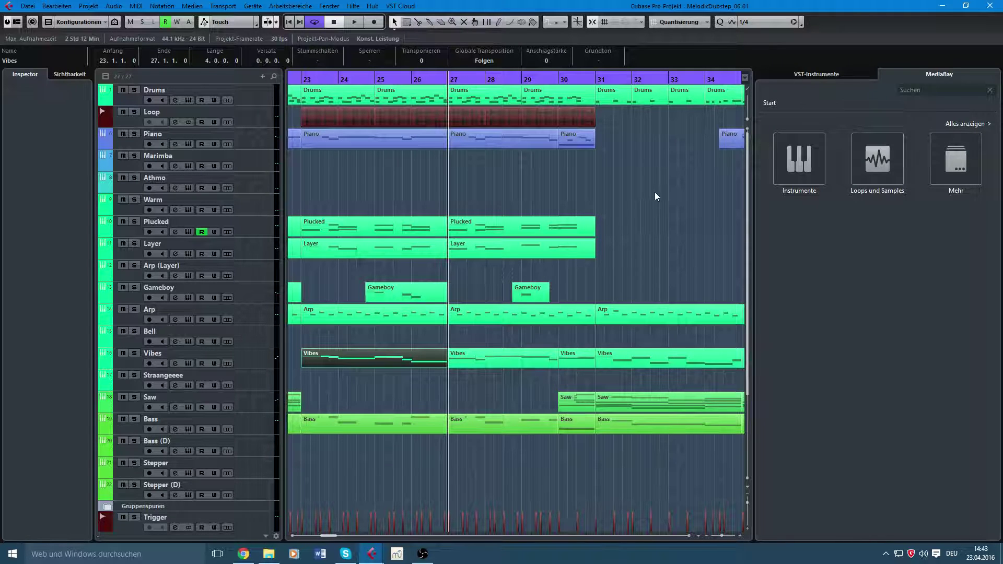
pyautogui.hscroll(2, 598, 201)
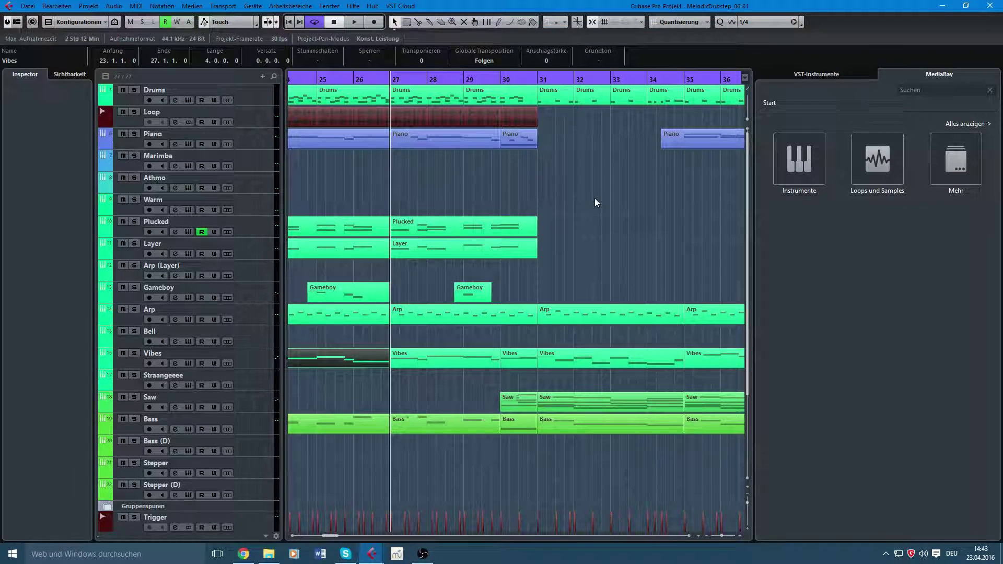
pyautogui.hscroll(1, 598, 204)
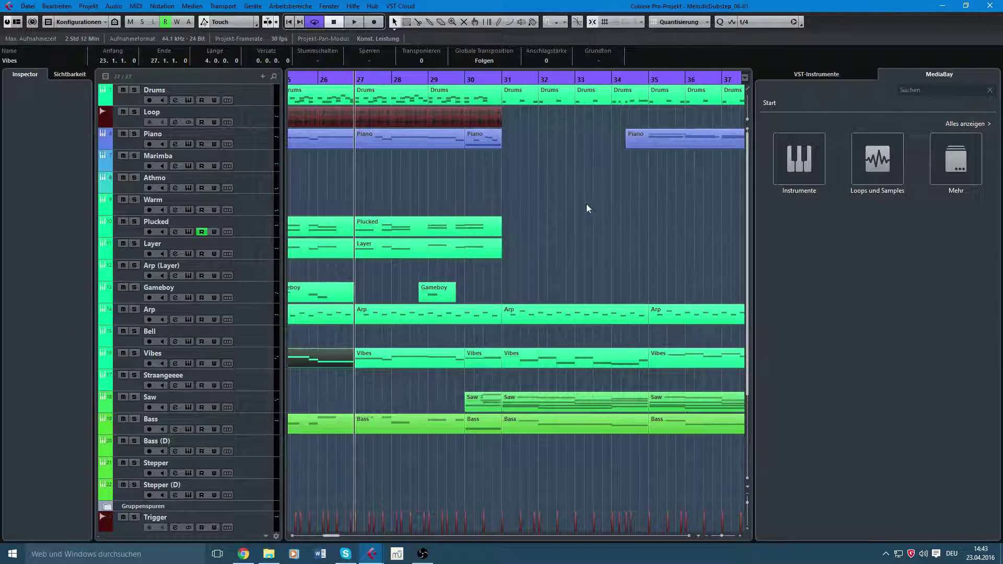
pyautogui.hscroll(2, 587, 208)
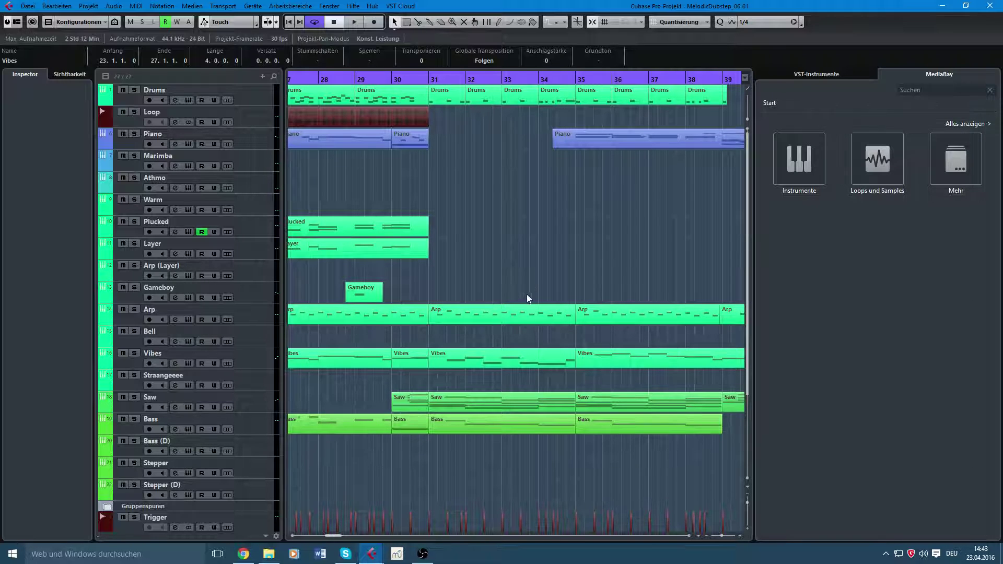
# - Select the first chord of the Saw part at bar 31 in the Key Editor, and play back the arrangement from the middle of bar 30
pyautogui.moveTo(392, 79); pyautogui.dragTo(410, 282)
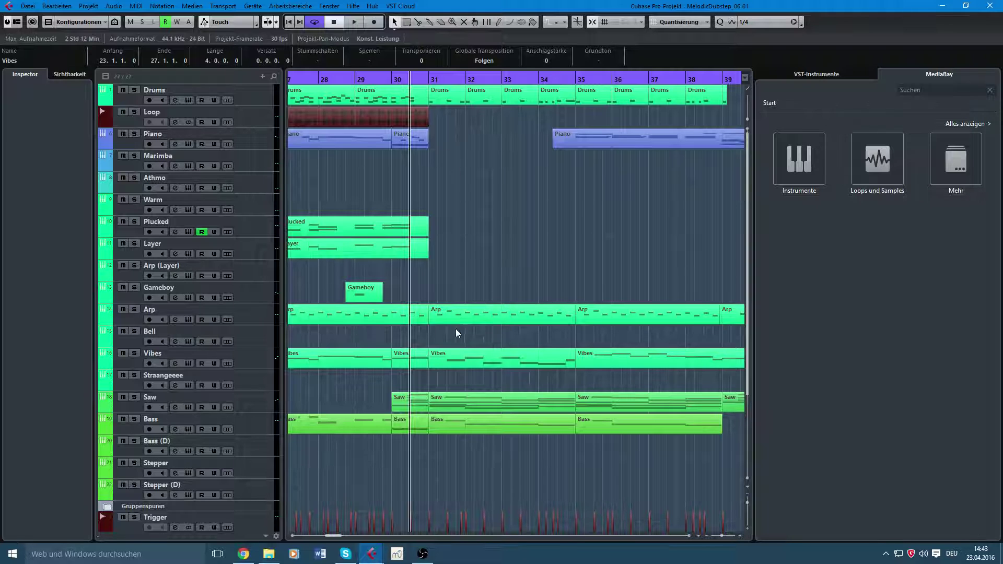
pyautogui.doubleClick(469, 399)
pyautogui.moveTo(188, 289); pyautogui.dragTo(175, 180)
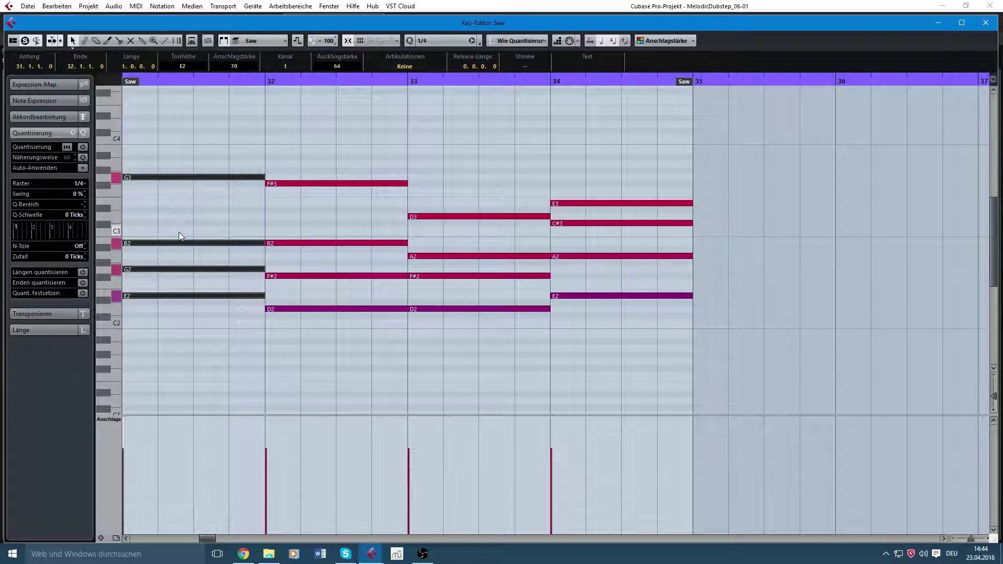
pyautogui.click(986, 22)
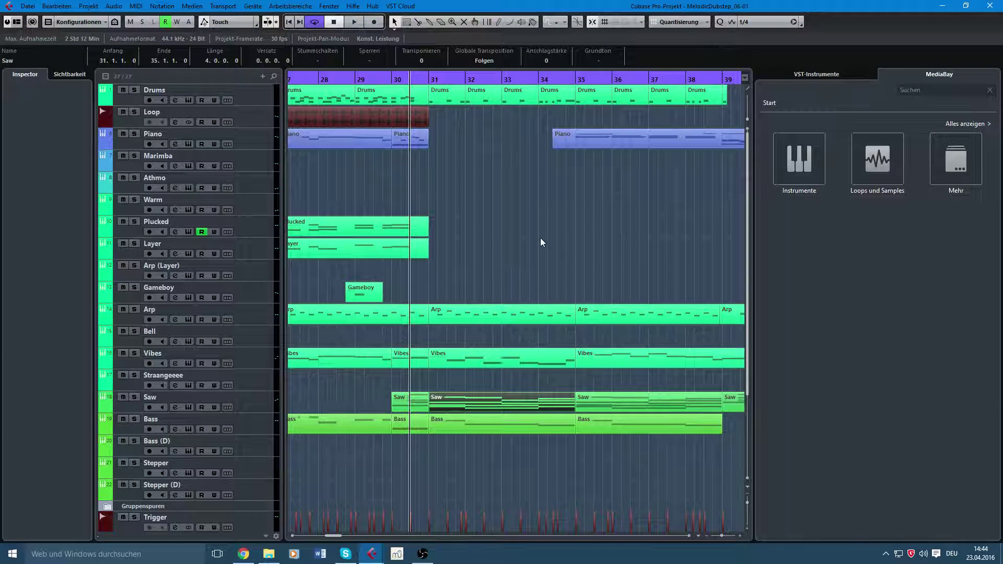
pyautogui.press('space')
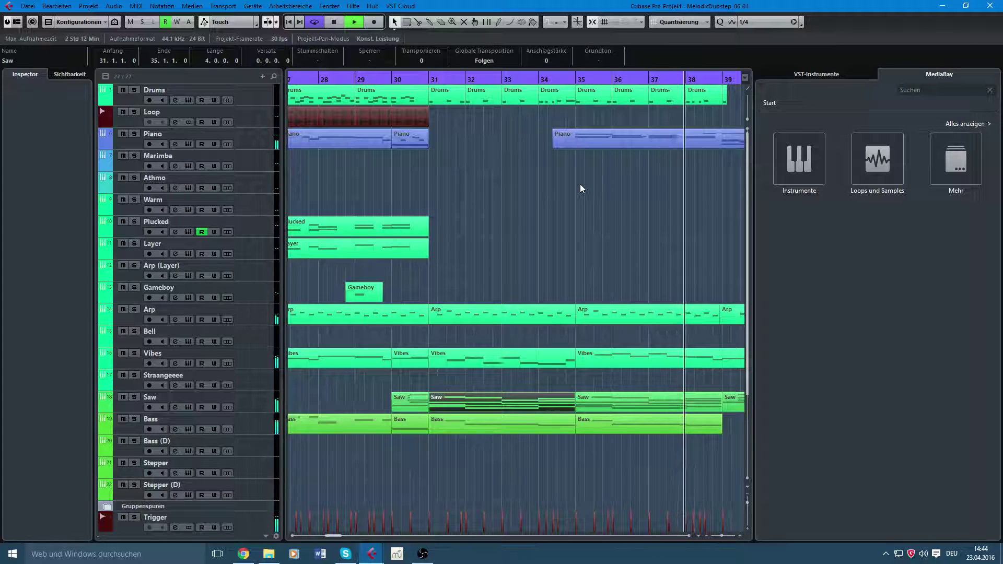
pyautogui.press('space')
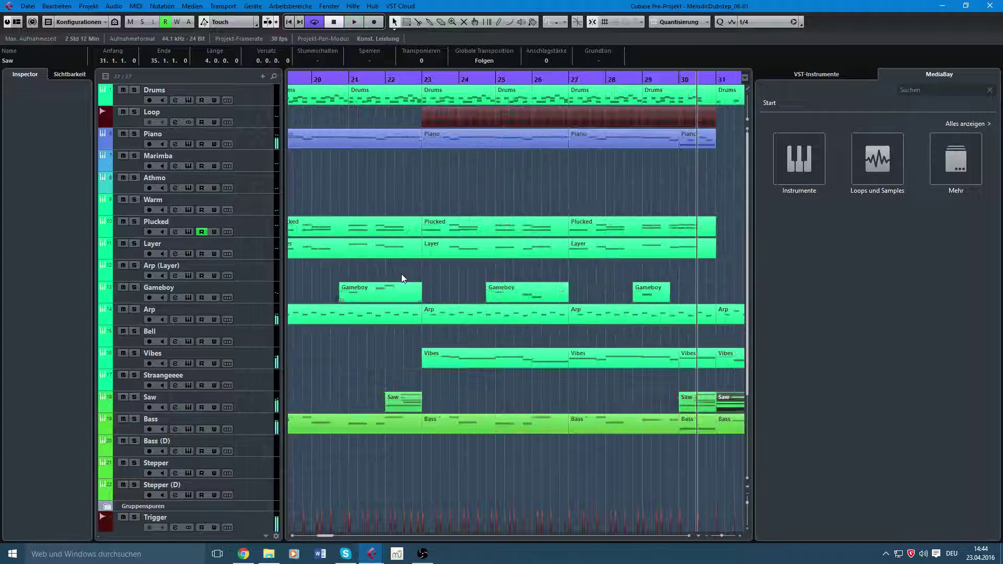
# - Solo the Vibes track, place the playback position at bar 31, and open the Vibes part there in the Key Editor
pyautogui.hscroll(6, 642, 318)
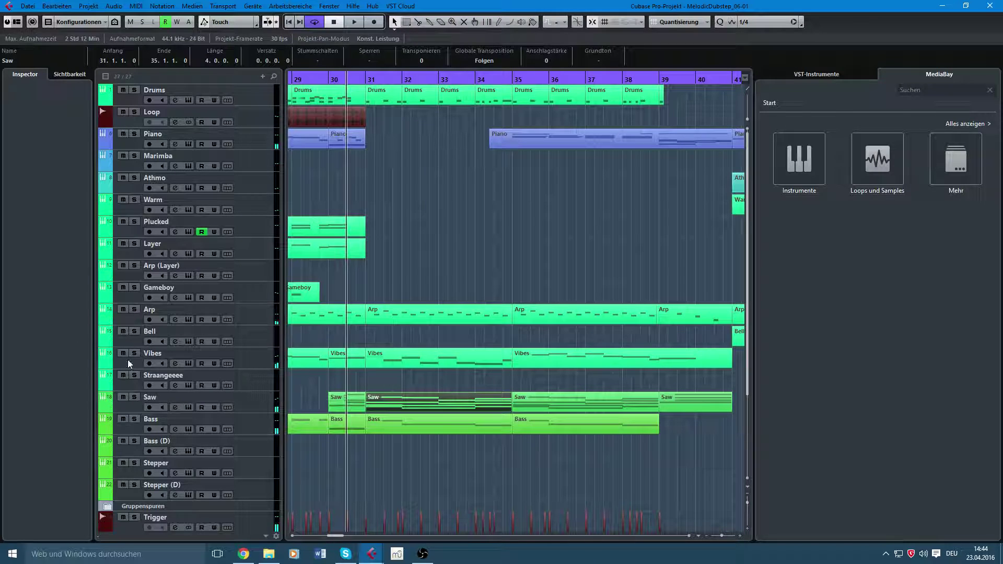
pyautogui.click(135, 355)
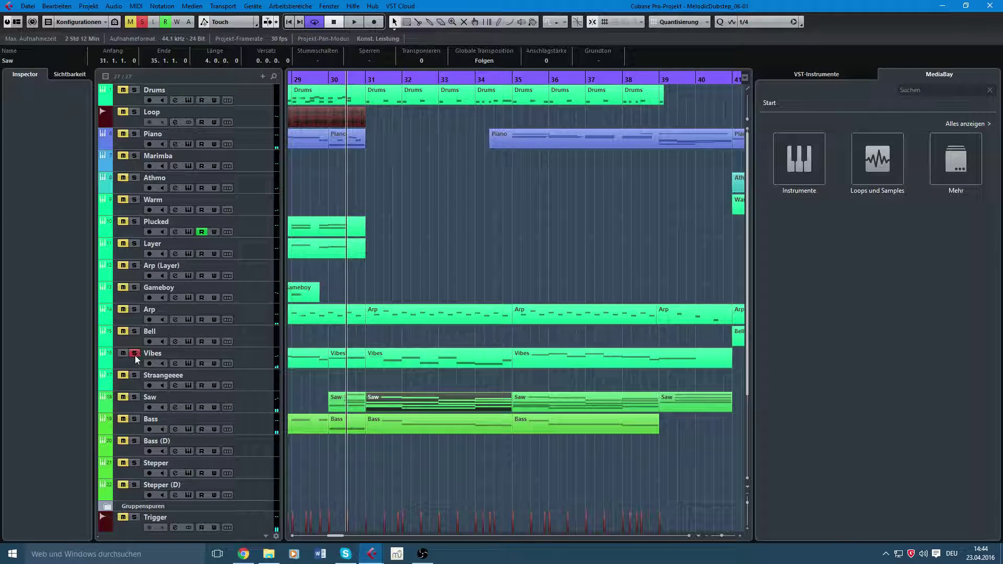
pyautogui.click(363, 81)
pyautogui.doubleClick(426, 356)
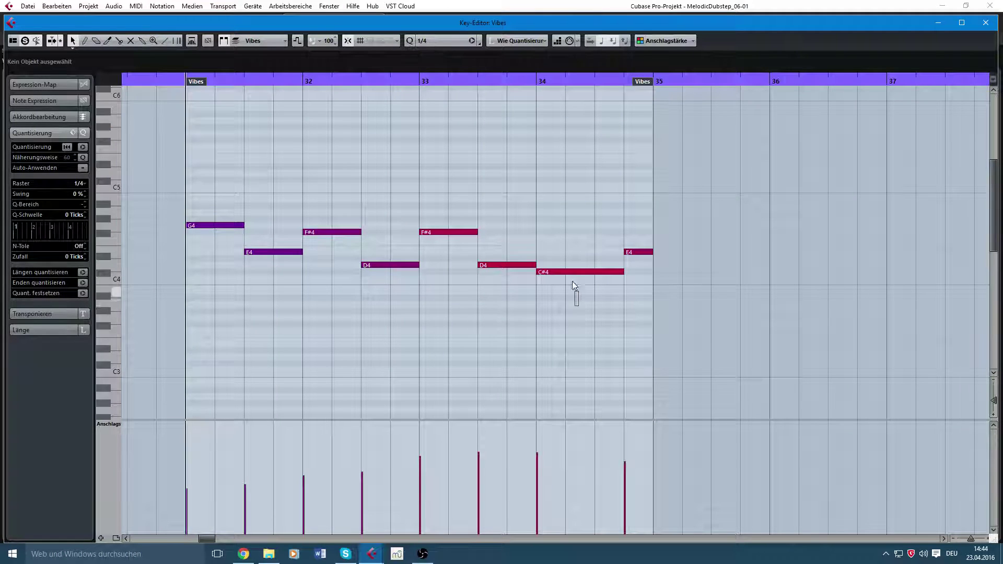
# - Select the C#4 note at bar 34, play back the soloed Vibes part, and unsolo the track
pyautogui.click(574, 272)
pyautogui.moveTo(571, 229); pyautogui.dragTo(555, 324)
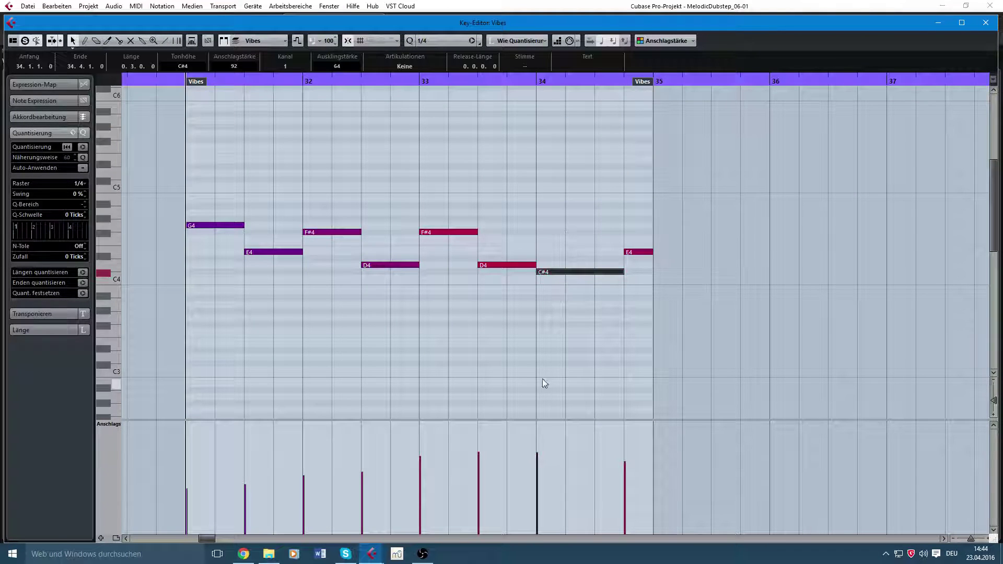
pyautogui.press('space')
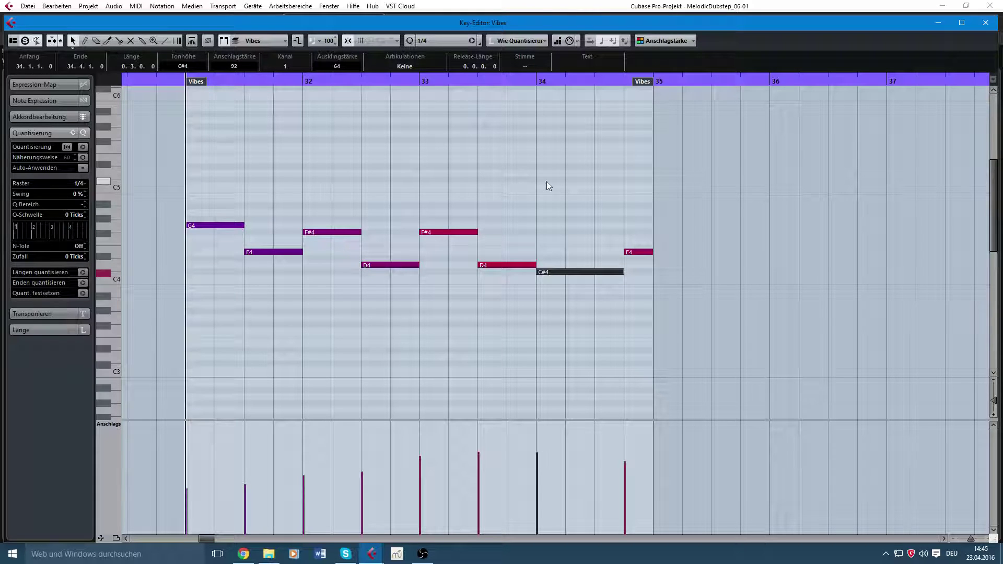
pyautogui.click(985, 23)
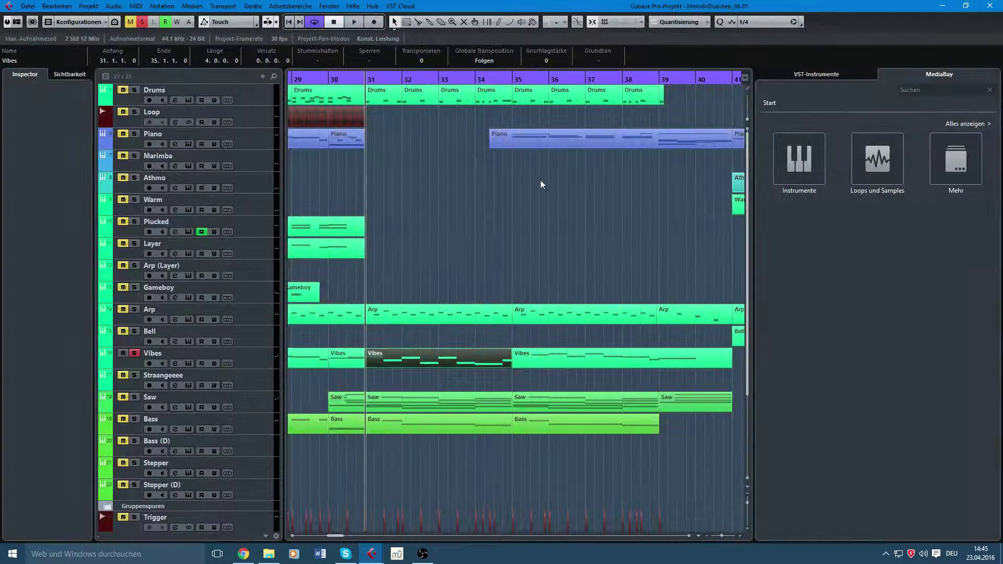
pyautogui.click(135, 353)
# - Play back the arrangement with all tracks from bar 39, and examine the notes of the Arp part there in the Key Editor
pyautogui.hscroll(4, 691, 286)
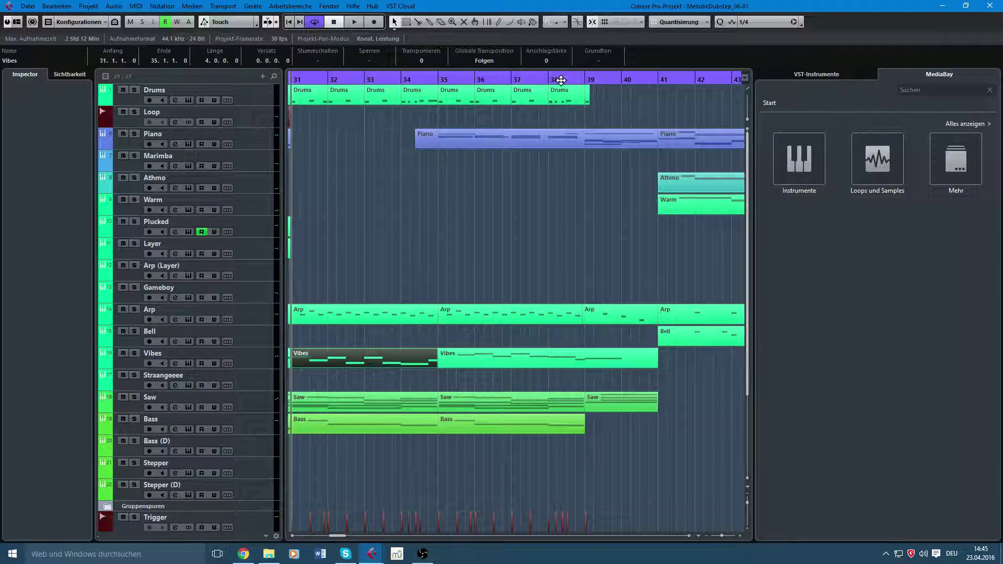
pyautogui.click(561, 80)
pyautogui.hscroll(5, 510, 231)
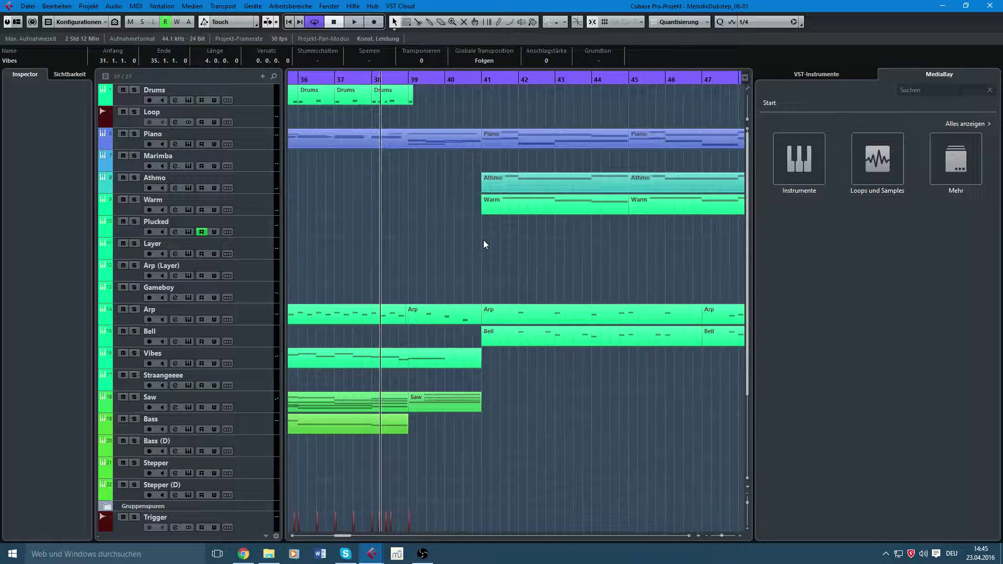
pyautogui.click(410, 77)
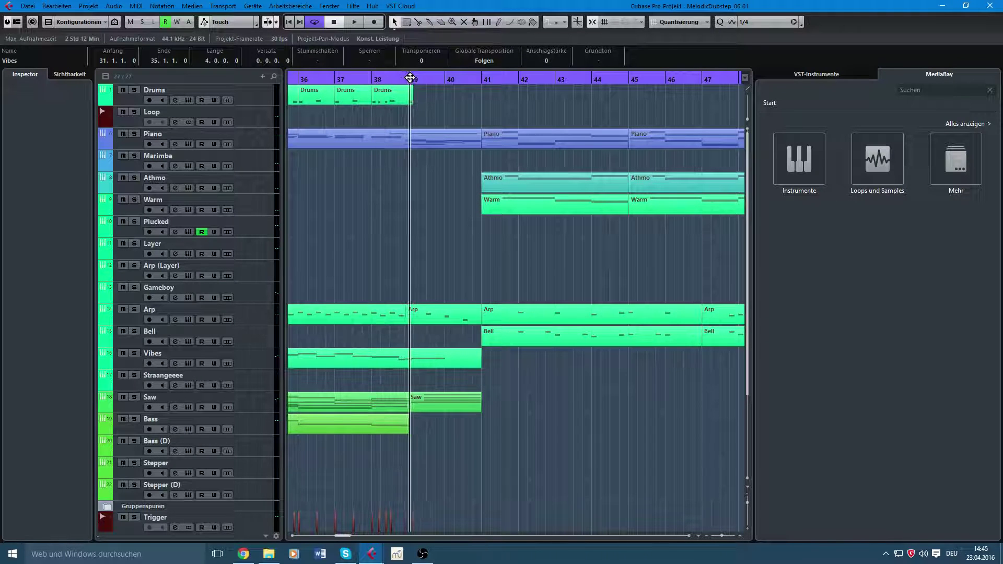
pyautogui.press('space')
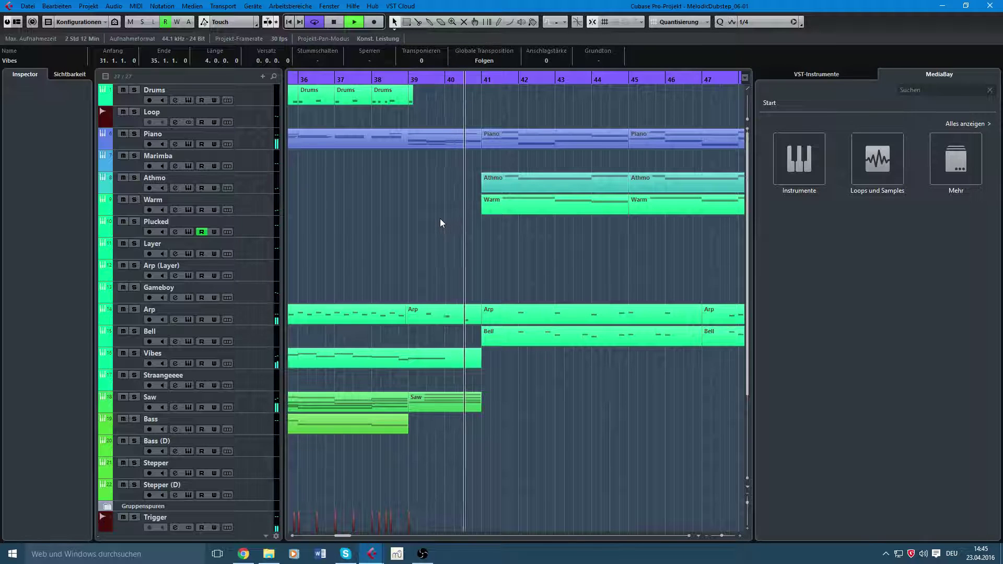
pyautogui.press('space')
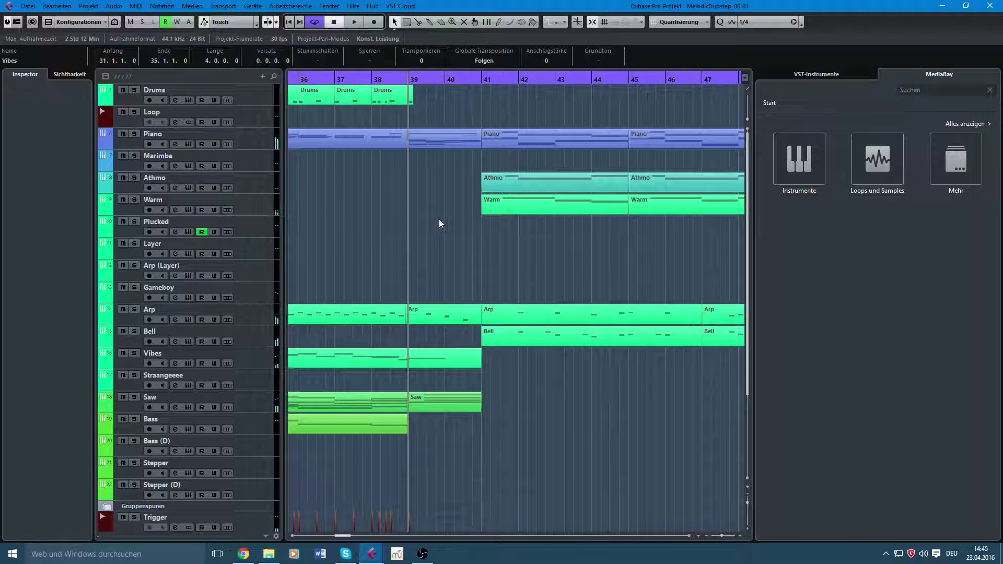
pyautogui.doubleClick(420, 314)
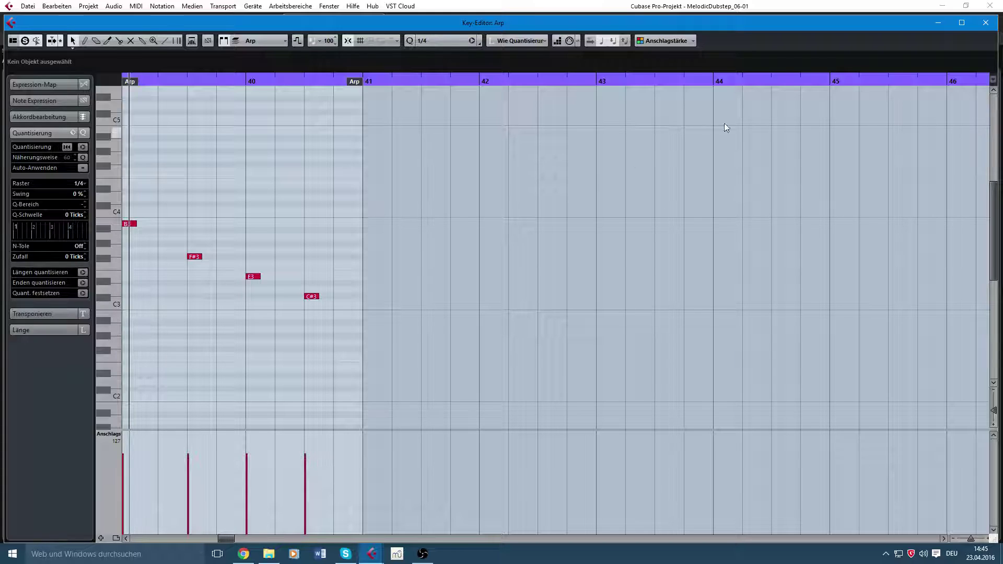
pyautogui.click(986, 22)
# - Play back the arrangement with all tracks from bar 41
pyautogui.moveTo(486, 273); pyautogui.dragTo(428, 271)
pyautogui.click(423, 77)
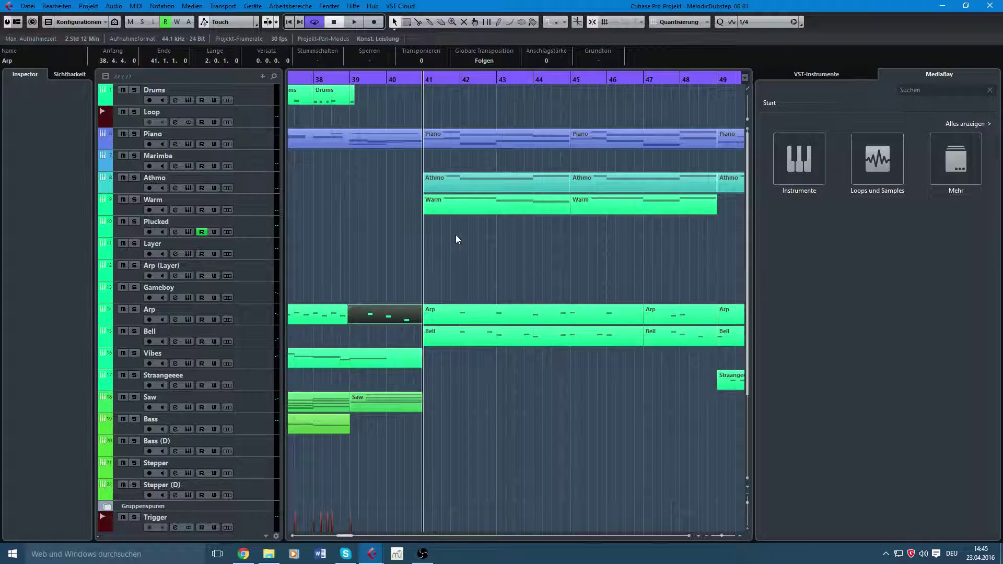
pyautogui.press('space')
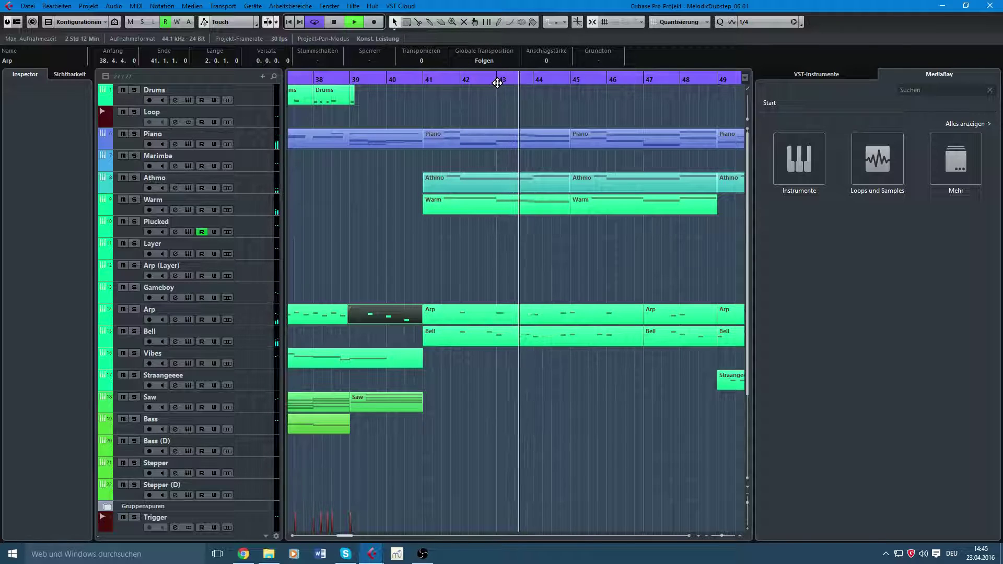
pyautogui.press('space')
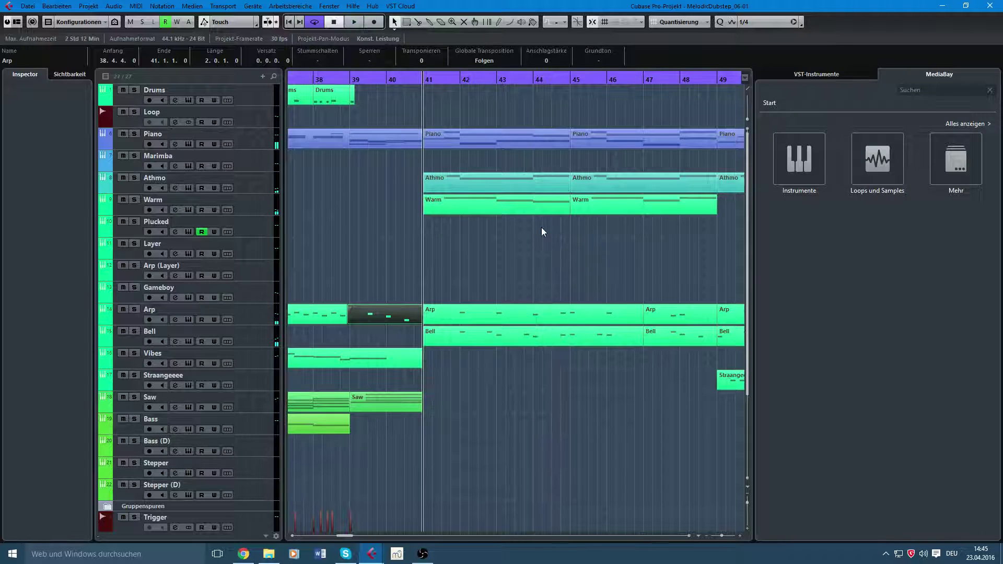
# - Place the playback position at bar 44, and select the upper Piano note G#2 at that bar in the Key Editor
pyautogui.hscroll(2, 471, 219)
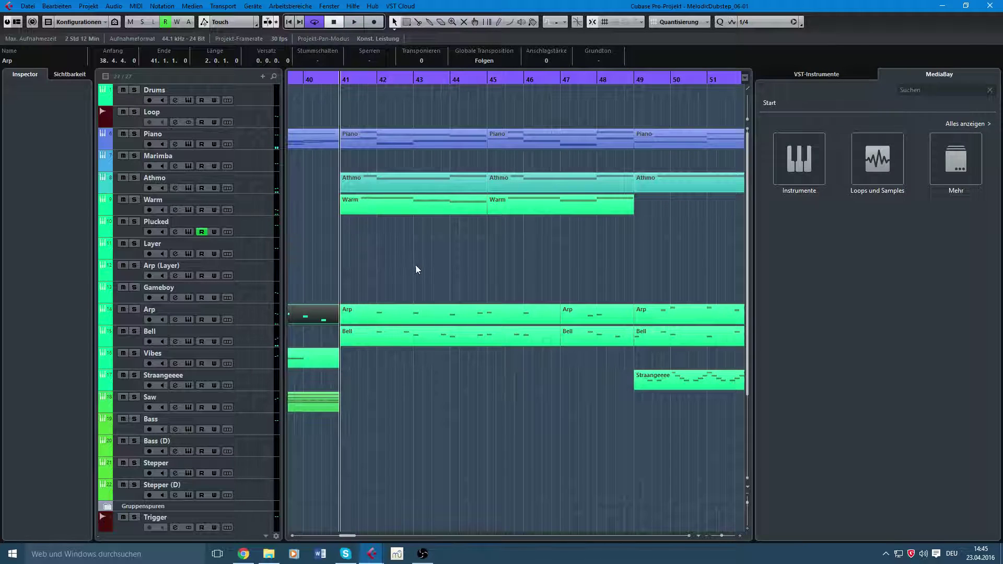
pyautogui.click(450, 79)
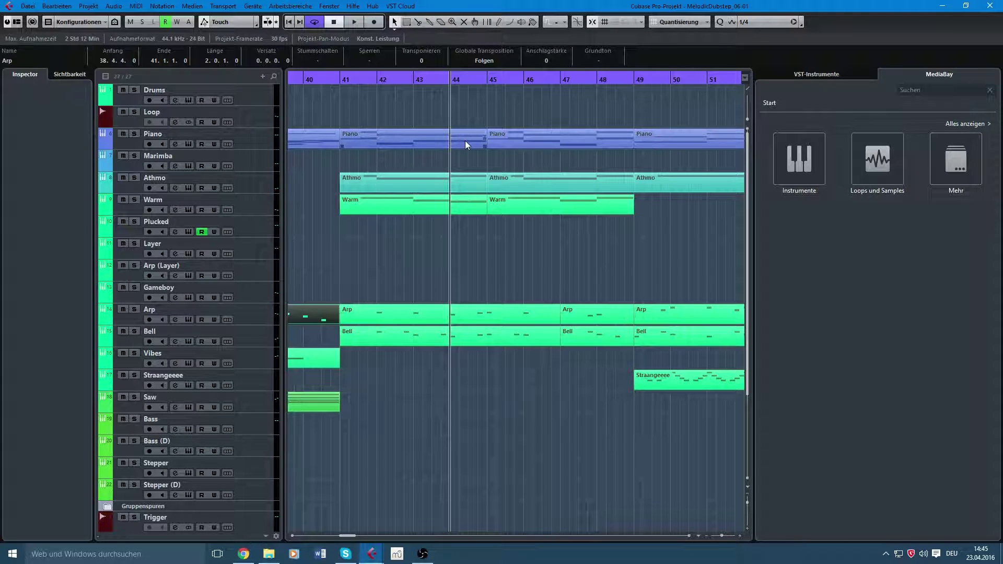
pyautogui.hscroll(-4, 465, 140)
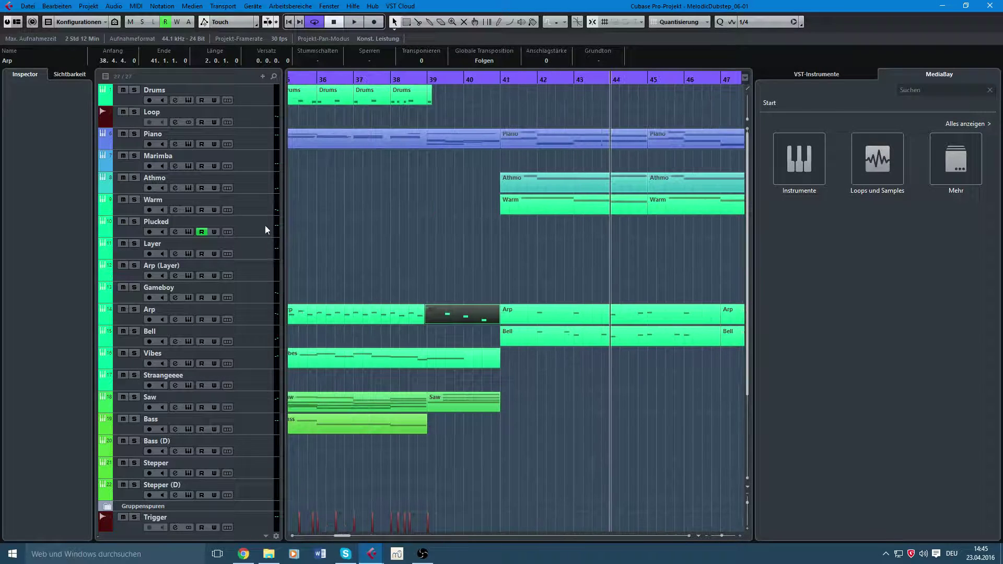
pyautogui.hscroll(-3, 511, 244)
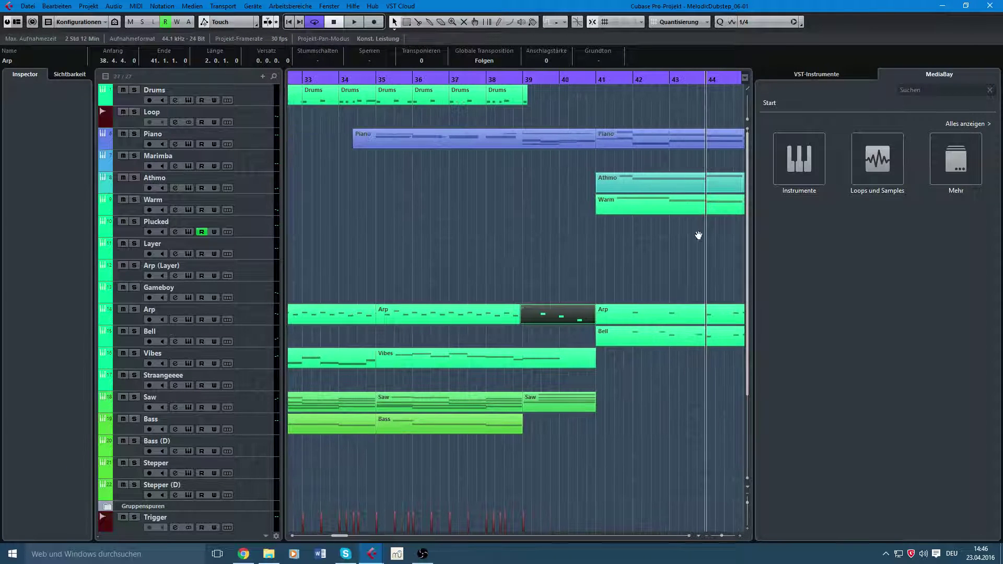
pyautogui.moveTo(698, 236); pyautogui.dragTo(520, 242)
pyautogui.moveTo(435, 263); pyautogui.dragTo(569, 270)
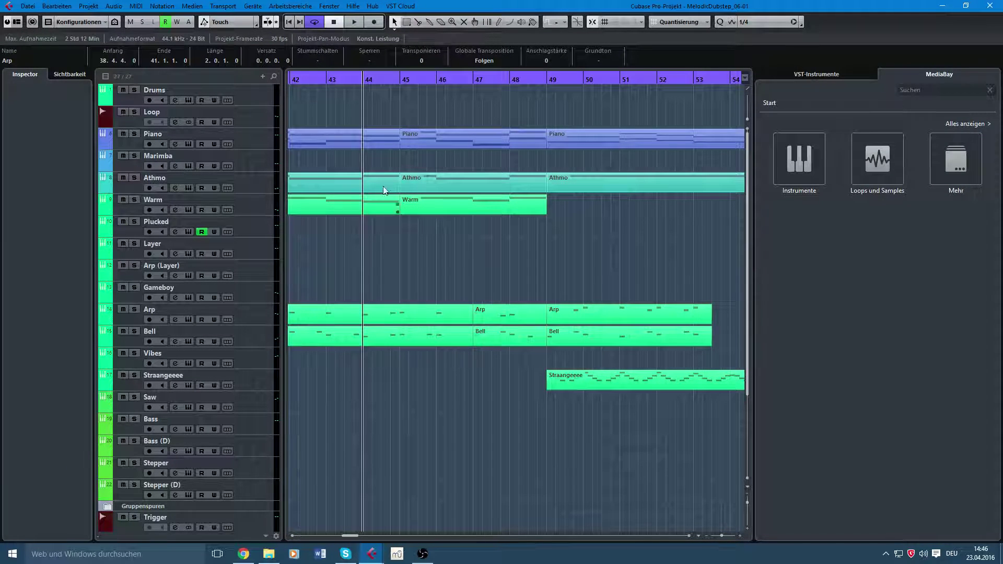
pyautogui.doubleClick(375, 145)
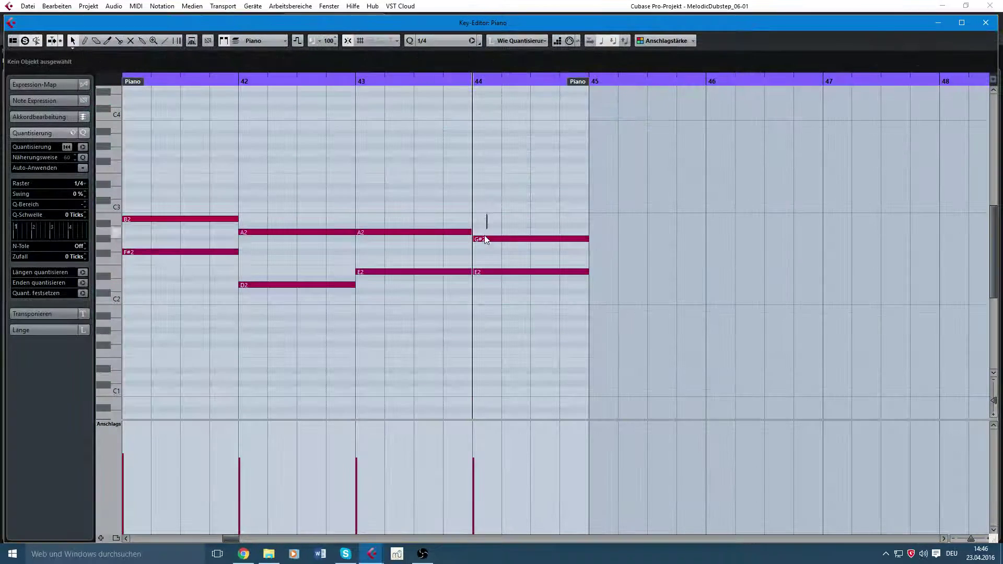
pyautogui.click(486, 240)
pyautogui.click(986, 22)
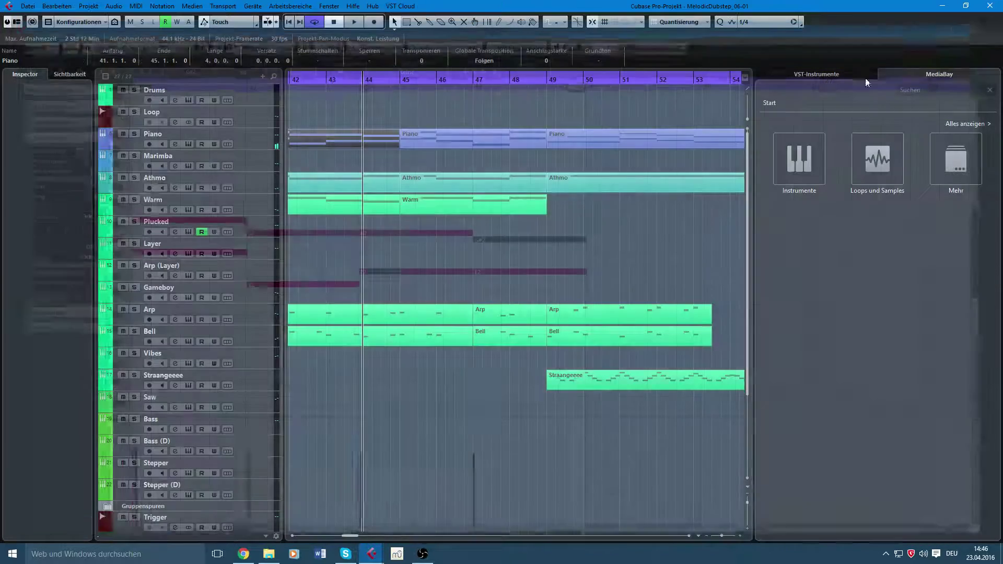
# - Play back the arrangement from bar 43, stopping with the playback position placed at bar 44
pyautogui.moveTo(416, 261); pyautogui.dragTo(566, 309)
pyautogui.moveTo(599, 248); pyautogui.dragTo(540, 240)
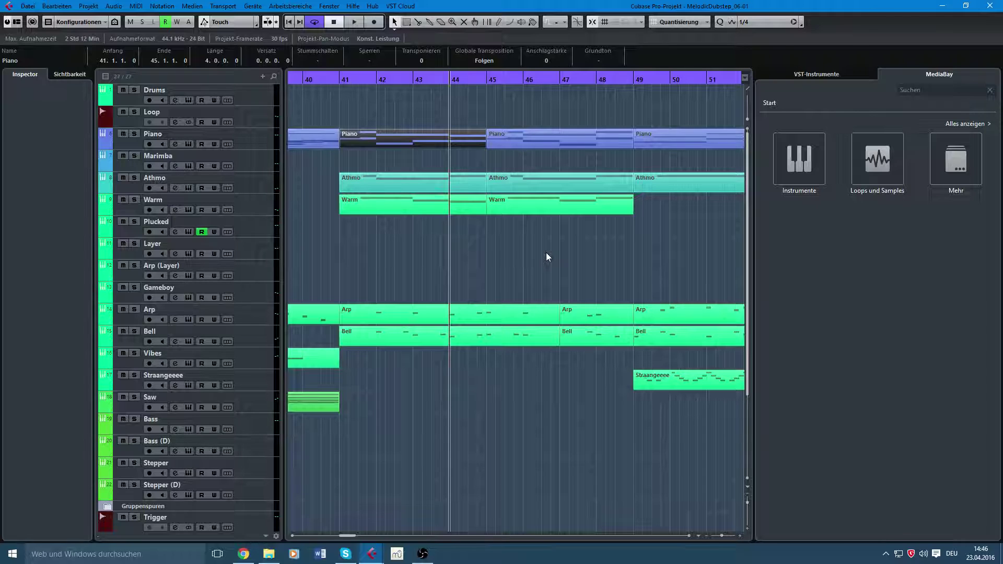
pyautogui.hscroll(2, 545, 250)
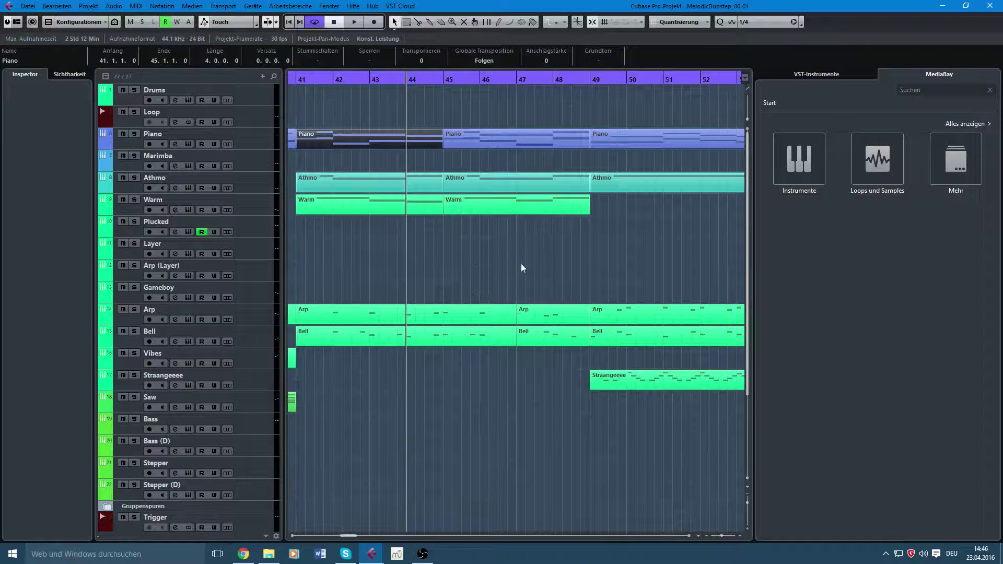
pyautogui.doubleClick(370, 79)
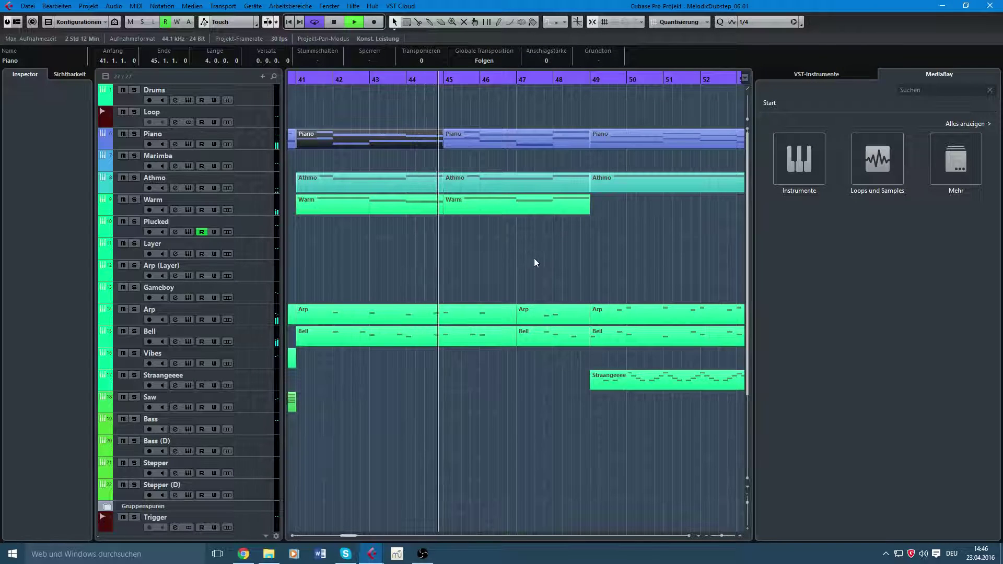
pyautogui.hscroll(1, 567, 224)
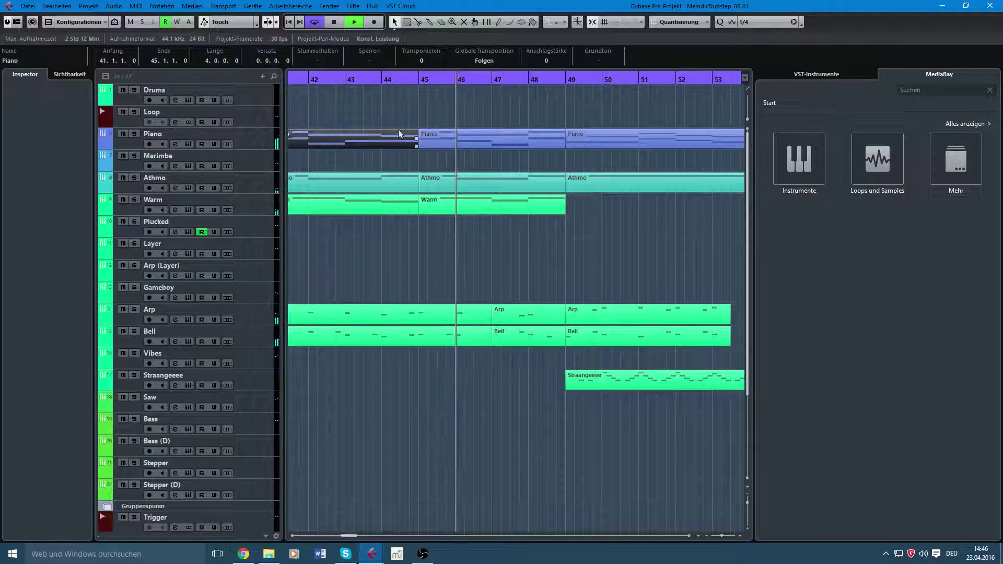
pyautogui.doubleClick(384, 78)
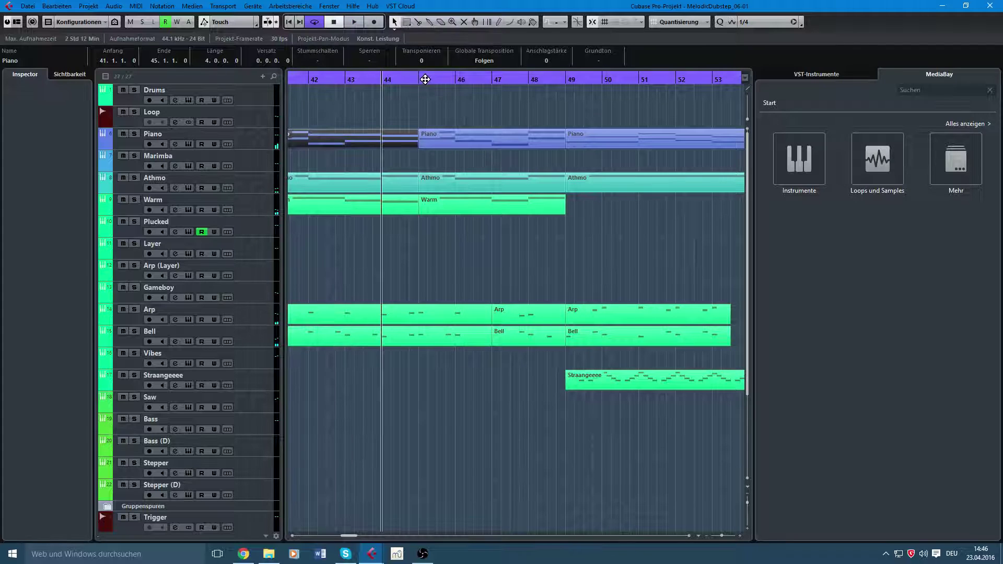
# - Solo the Straangeeee track, play it back from just before bar 49, and unsolo it
pyautogui.moveTo(417, 80); pyautogui.dragTo(557, 84)
pyautogui.moveTo(607, 217); pyautogui.dragTo(444, 220)
pyautogui.scroll(-1, 549, 251)
pyautogui.moveTo(622, 452); pyautogui.dragTo(436, 374)
pyautogui.click(460, 422)
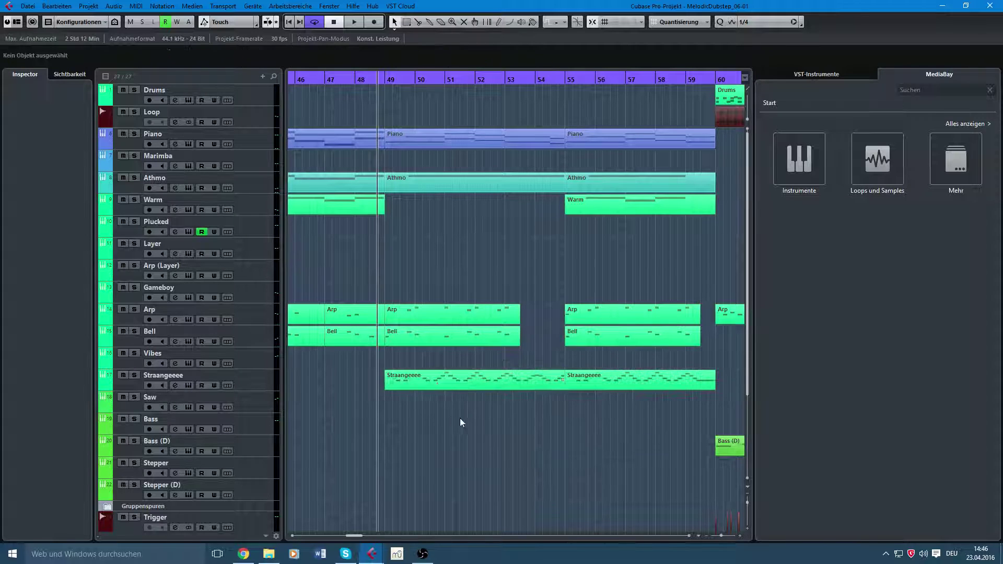
pyautogui.click(135, 375)
pyautogui.press('space')
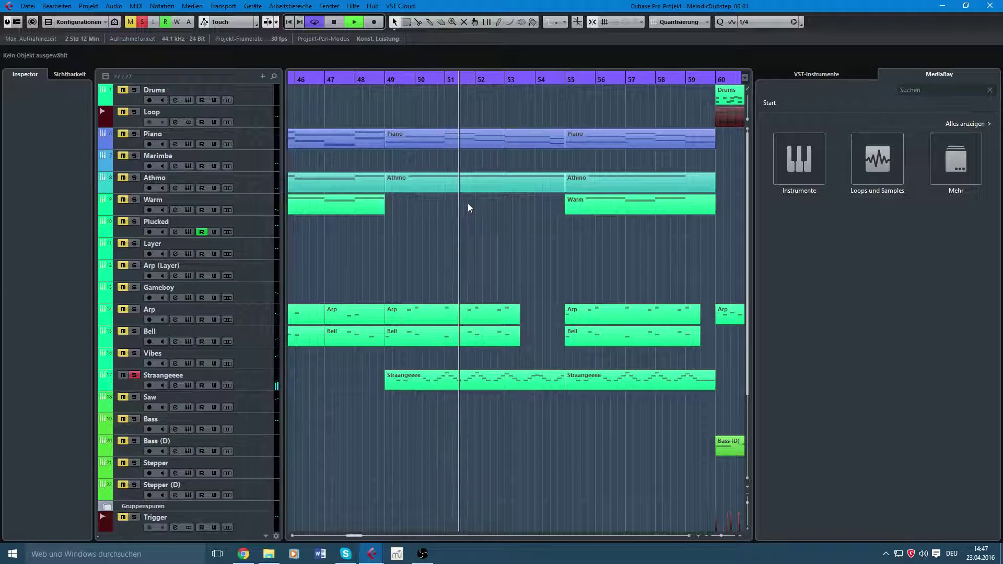
pyautogui.press('space')
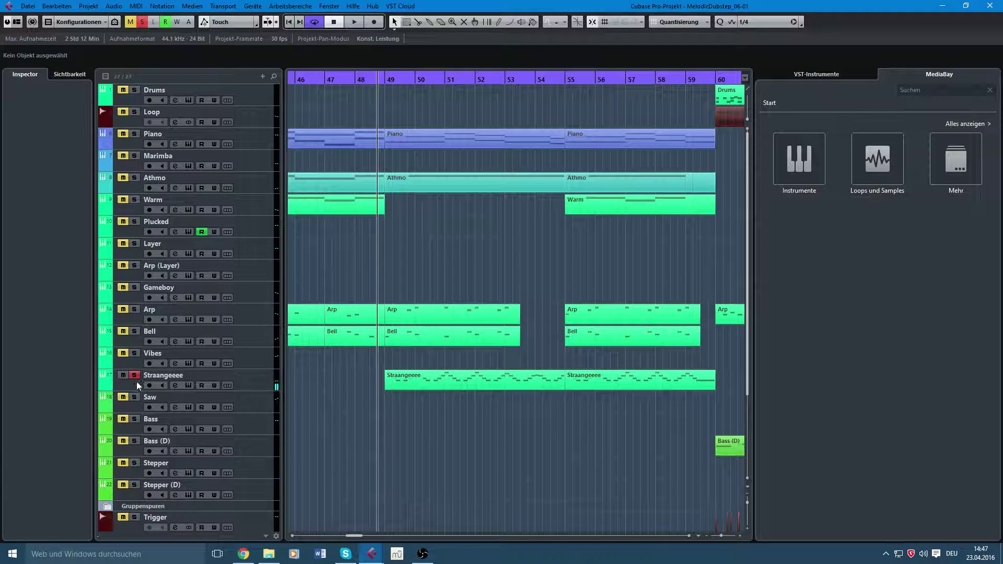
pyautogui.click(138, 375)
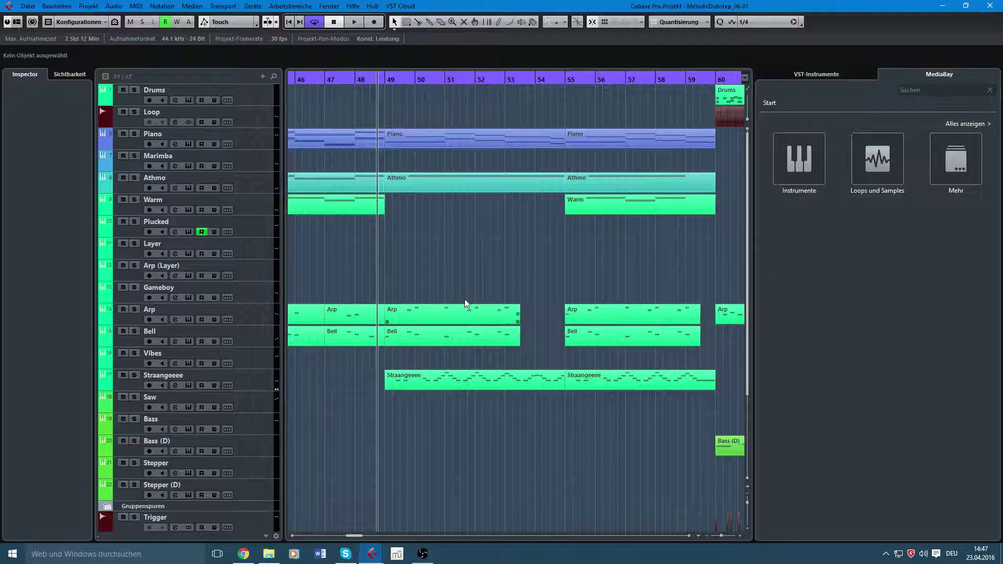
# - Select the Arp and Bell parts at bar 49, play both tracks soloed together with Straangeeee, and clear all solos
pyautogui.moveTo(481, 286); pyautogui.dragTo(401, 349)
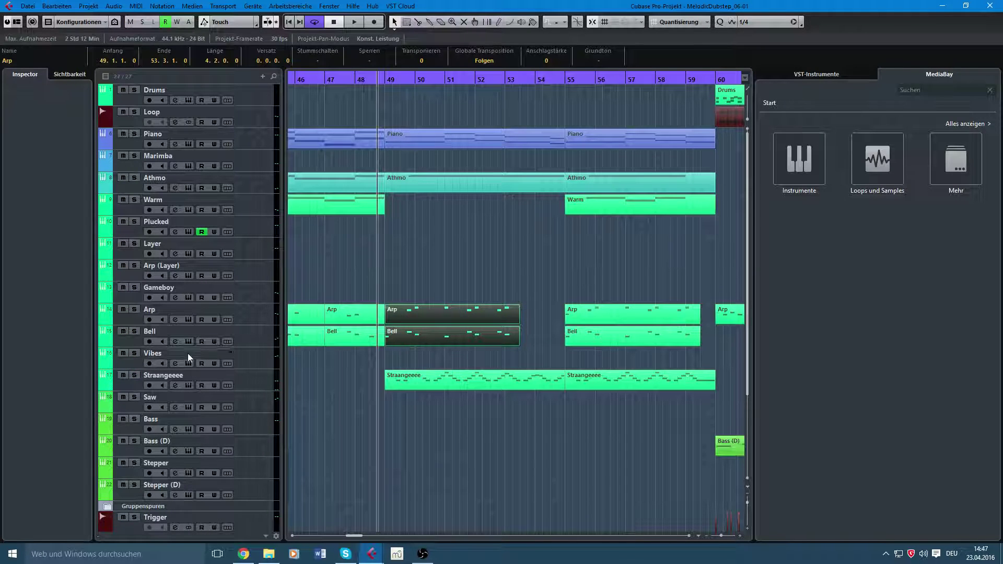
pyautogui.click(137, 309)
pyautogui.click(137, 331)
pyautogui.click(138, 375)
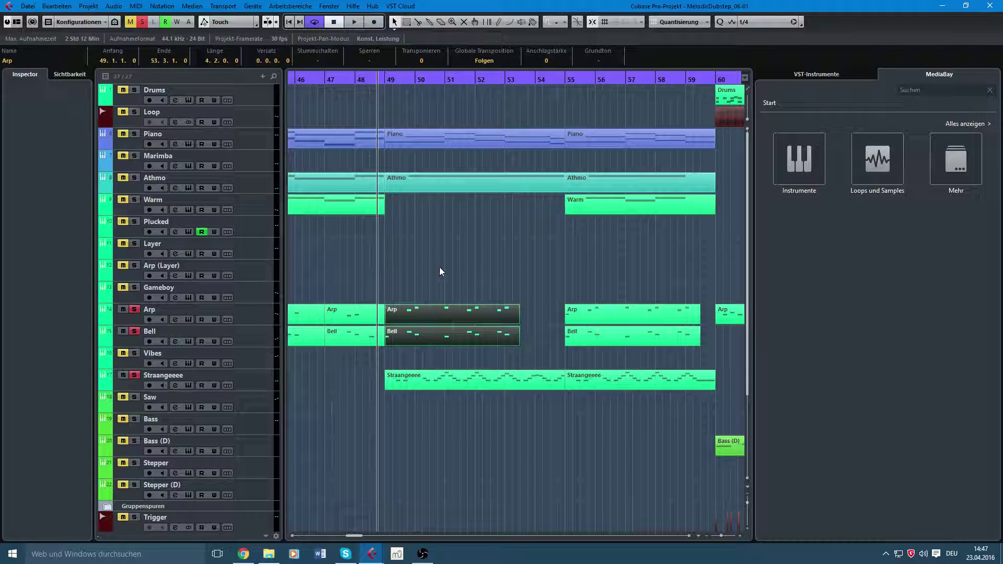
pyautogui.press('space')
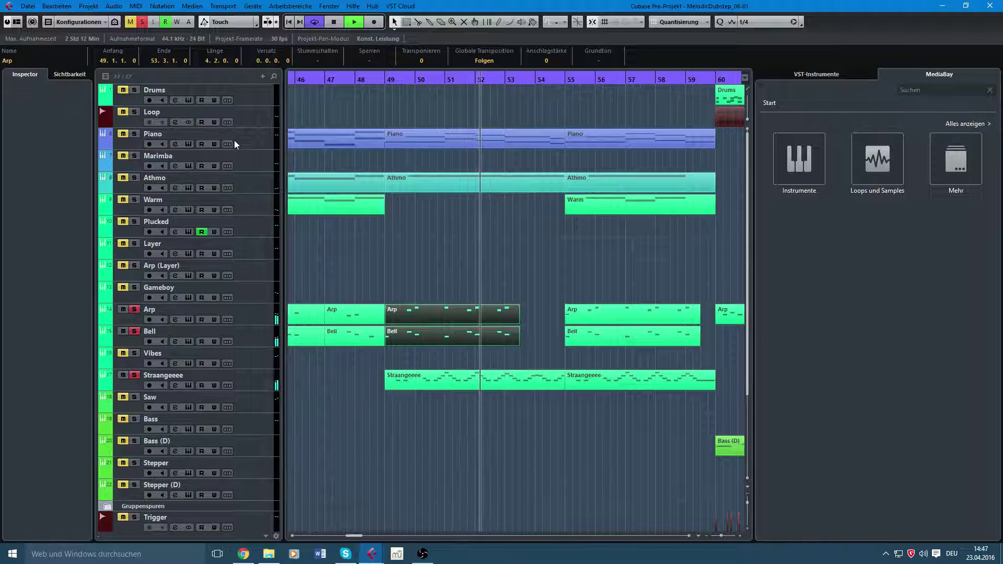
pyautogui.press('space')
pyautogui.click(142, 22)
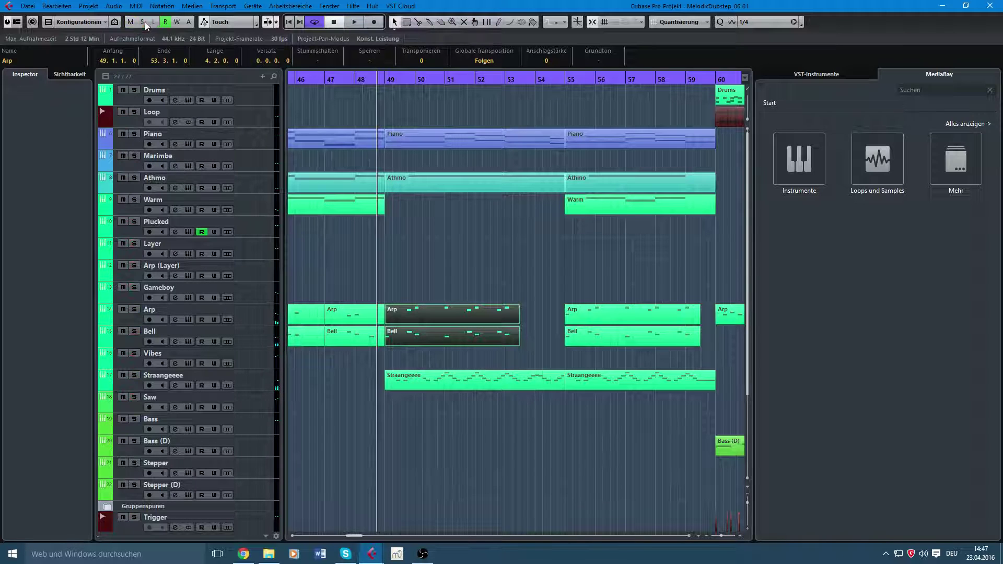
# - Play back the arrangement from just before bar 49, viewing the Piano part at bar 49 in the Key Editor during playback
pyautogui.press('space')
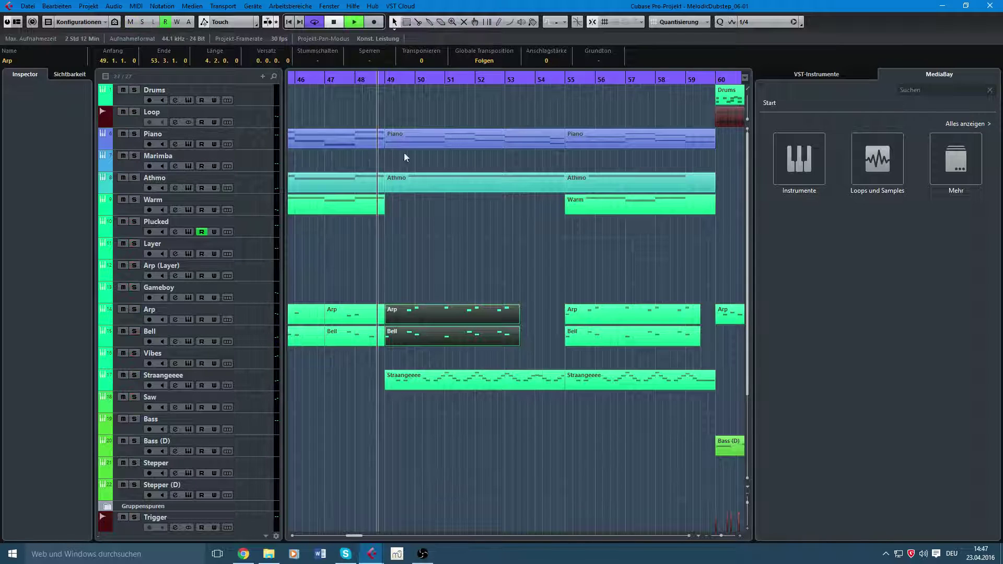
pyautogui.click(494, 244)
pyautogui.click(472, 131)
pyautogui.doubleClick(472, 129)
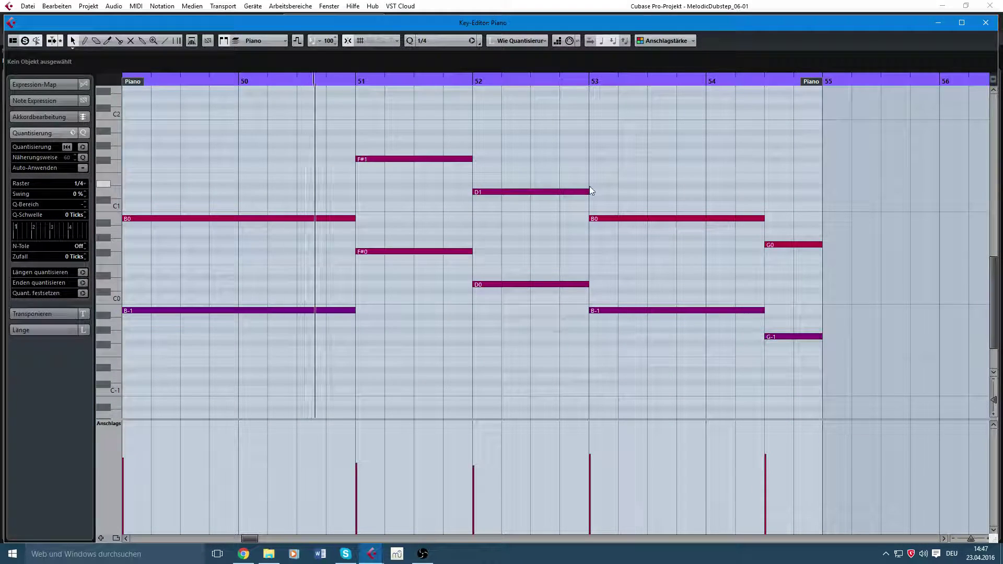
pyautogui.click(986, 22)
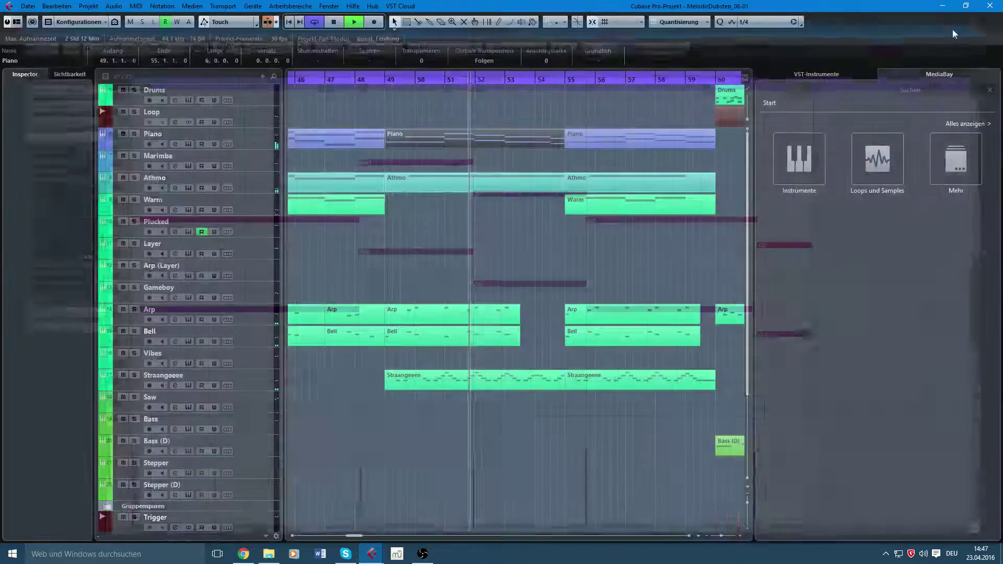
pyautogui.hscroll(3, 523, 220)
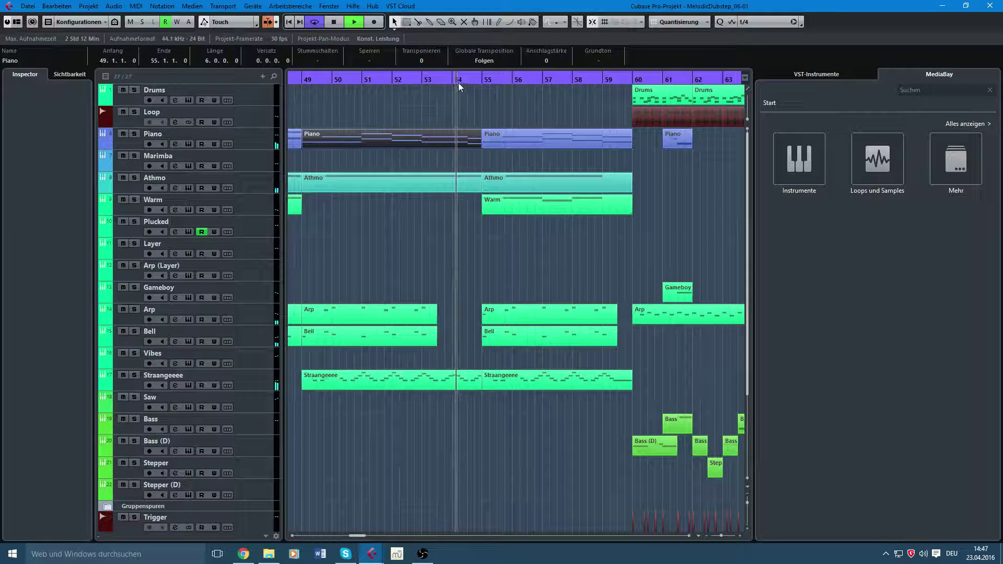
pyautogui.press('space')
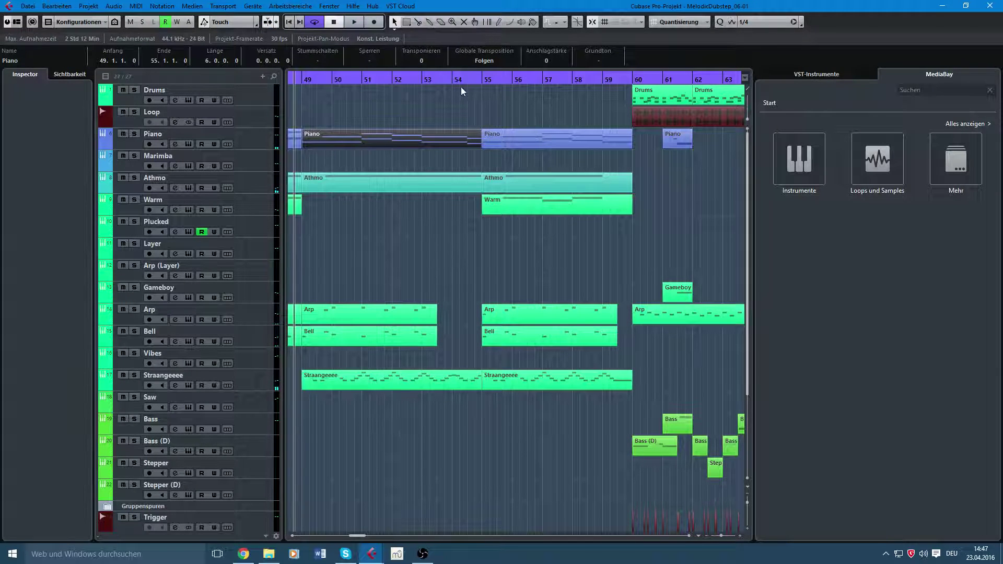
# - Place the playback position at bar 53, and select the Arp and Bell parts at bar 49 and those at bar 55
pyautogui.moveTo(454, 80); pyautogui.dragTo(423, 153)
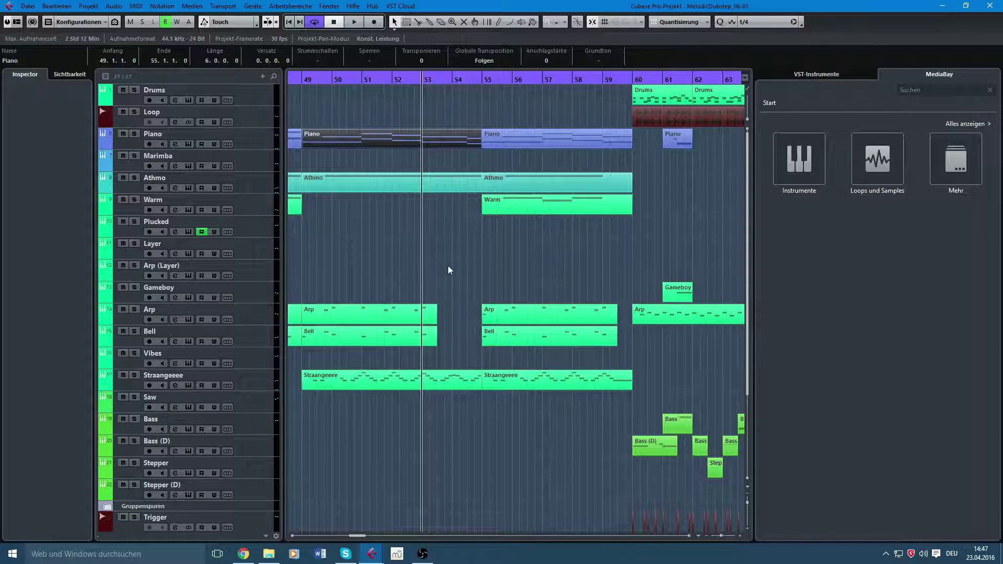
pyautogui.moveTo(454, 283); pyautogui.dragTo(340, 336)
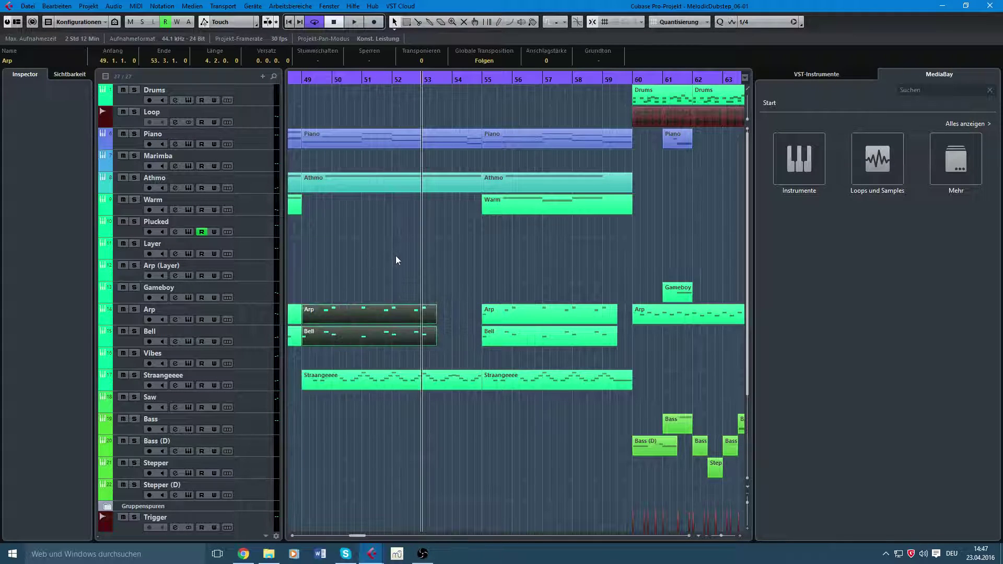
pyautogui.click(425, 251)
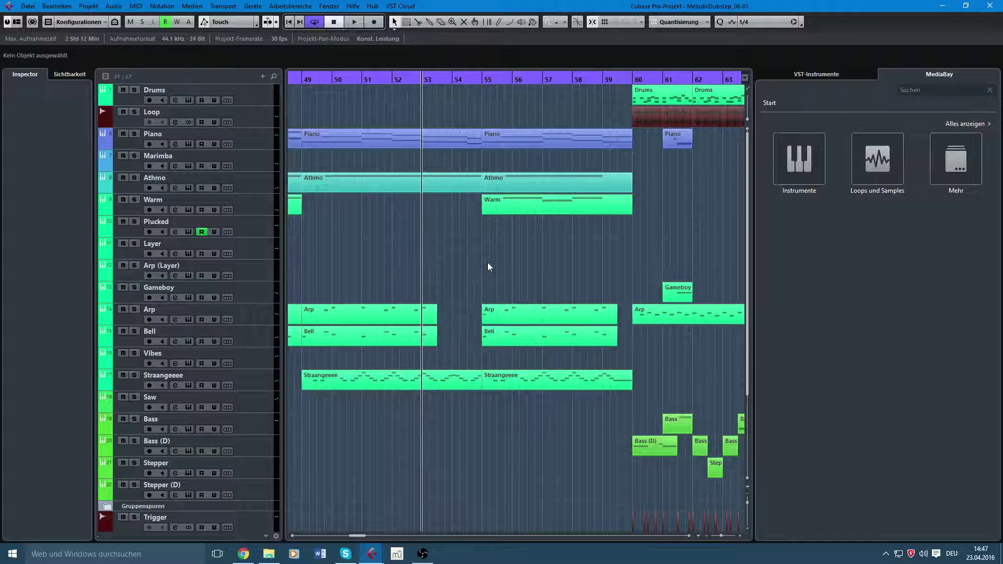
pyautogui.moveTo(531, 291); pyautogui.dragTo(497, 340)
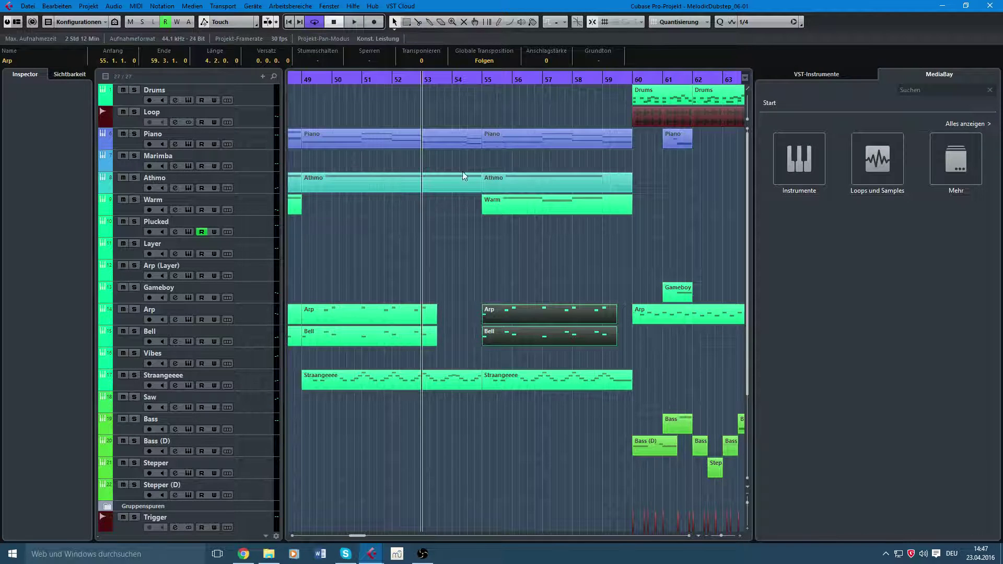
# - Open the bar 49 Piano part in the Key Editor, select its final G0 and G-1 notes, and close the editor
pyautogui.doubleClick(467, 148)
pyautogui.moveTo(822, 347); pyautogui.dragTo(767, 228)
pyautogui.click(985, 22)
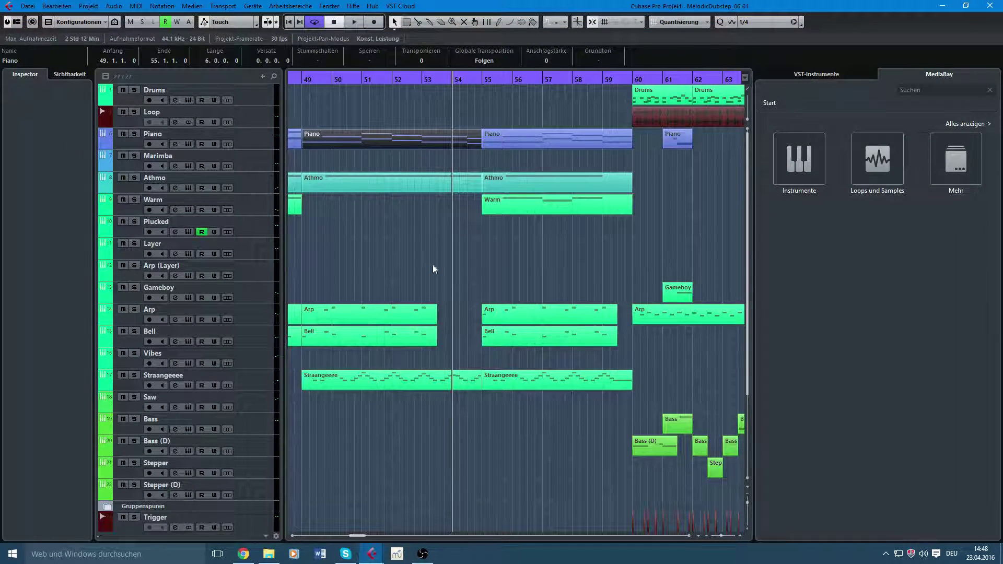
# - Play back the arrangement from bar 54 through the start of the bar 55 section, and stop
pyautogui.press('space')
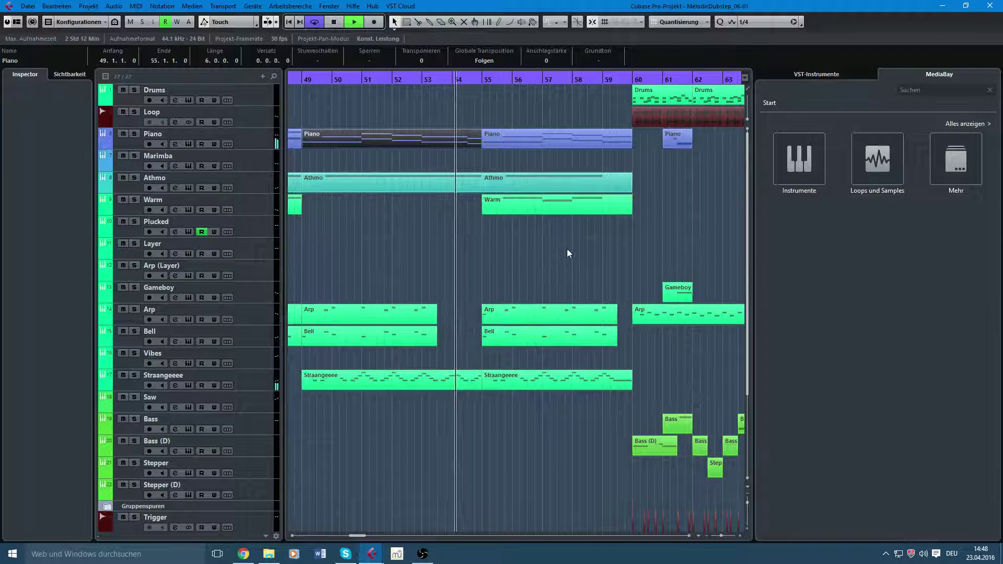
pyautogui.hscroll(4, 567, 249)
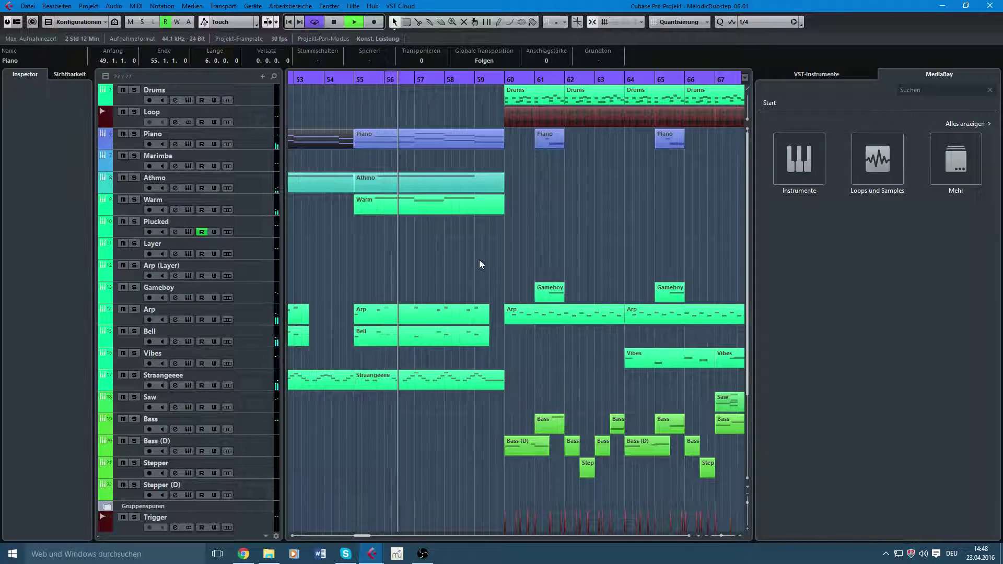
pyautogui.press('space')
# - Look over the tracks of the drop, play it back from bar 60, and stop
pyautogui.hscroll(2, 517, 263)
pyautogui.scroll(-3, 548, 264)
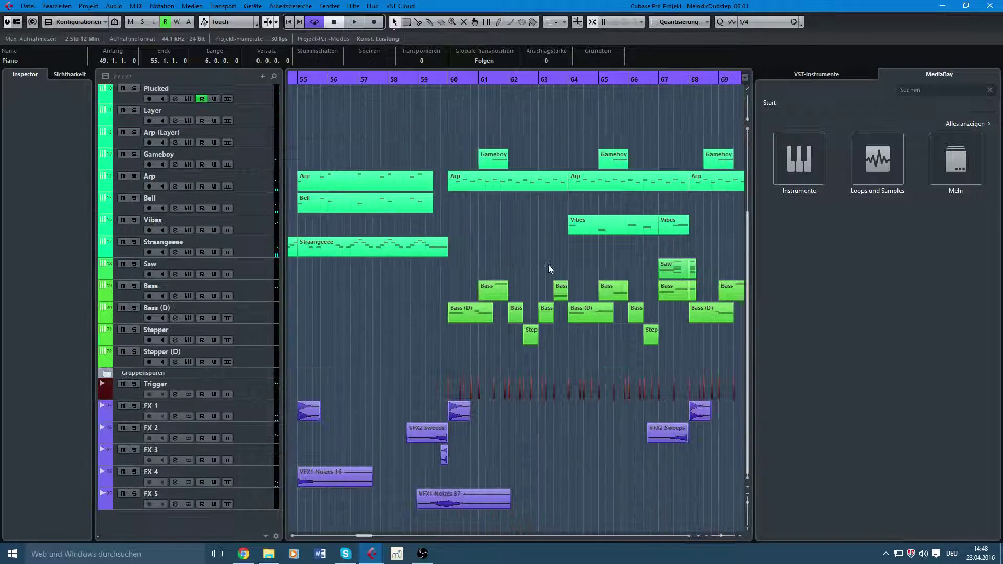
pyautogui.scroll(2, 474, 349)
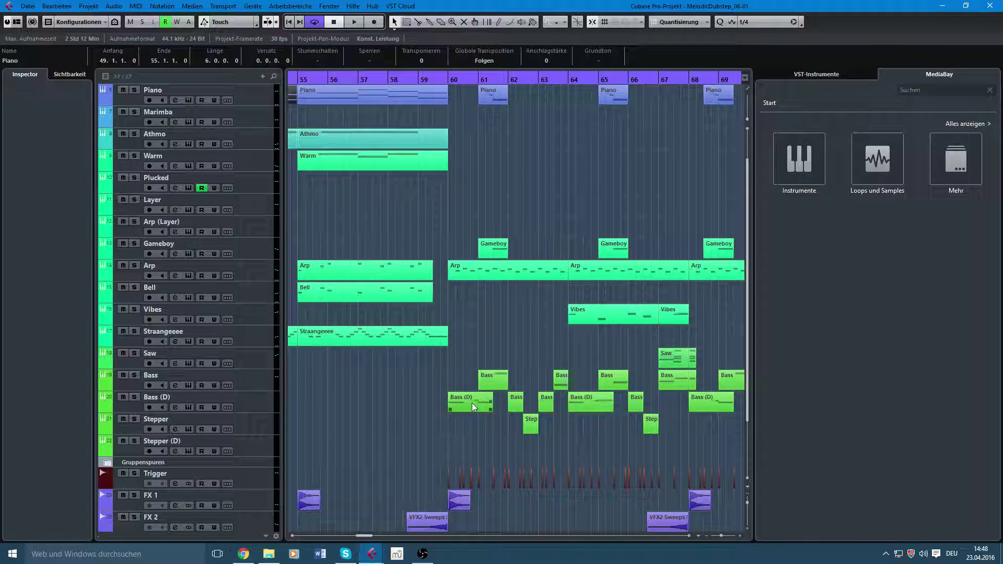
pyautogui.scroll(-2, 540, 344)
pyautogui.scroll(3, 538, 235)
pyautogui.hscroll(2, 519, 325)
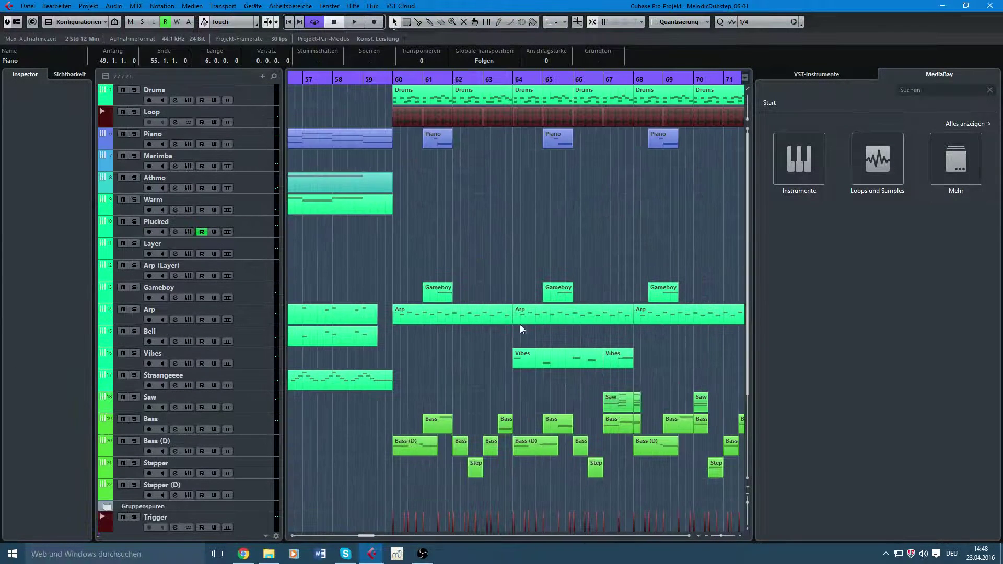
pyautogui.click(391, 79)
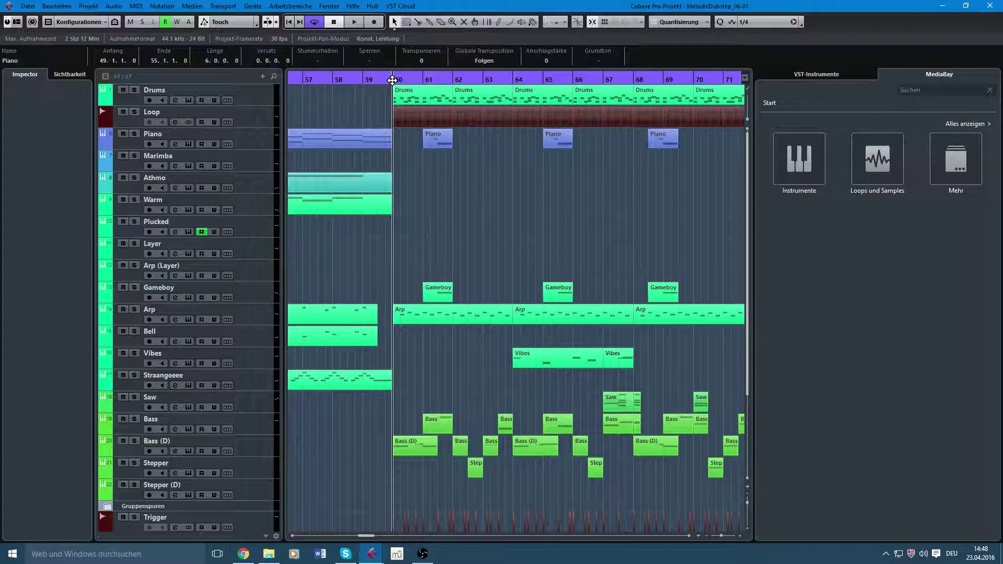
pyautogui.scroll(-2, 519, 282)
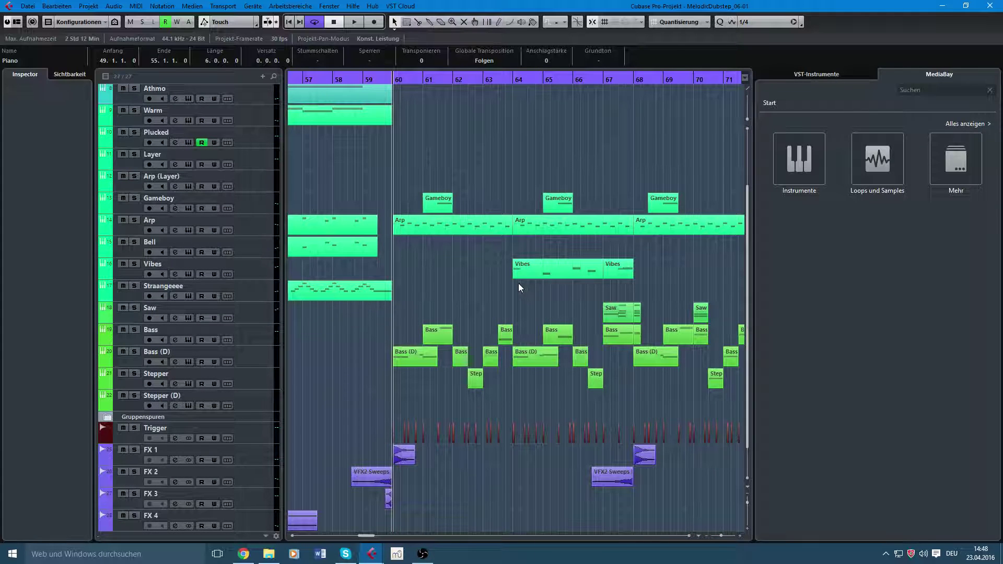
pyautogui.scroll(2, 520, 286)
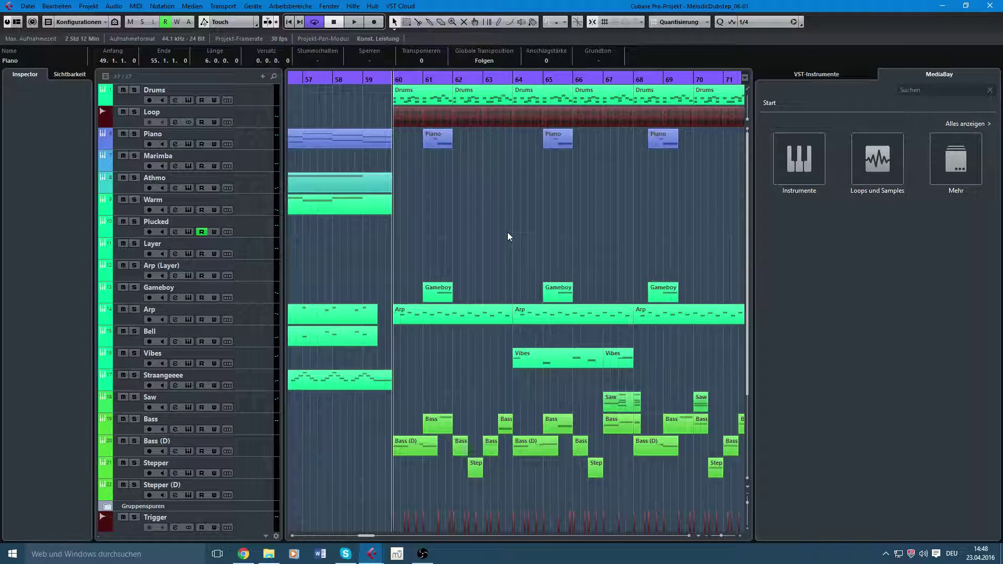
pyautogui.press('space')
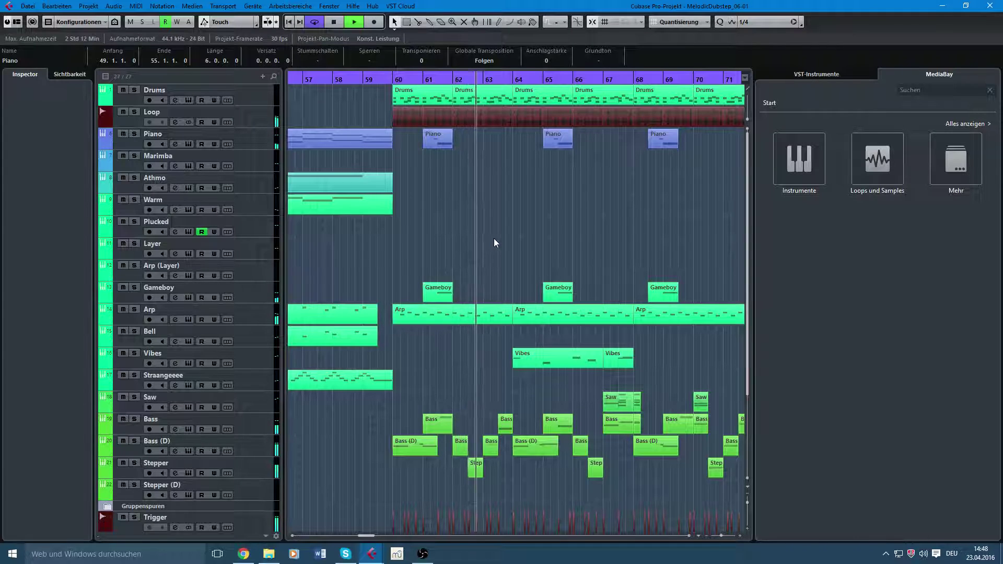
pyautogui.press('space')
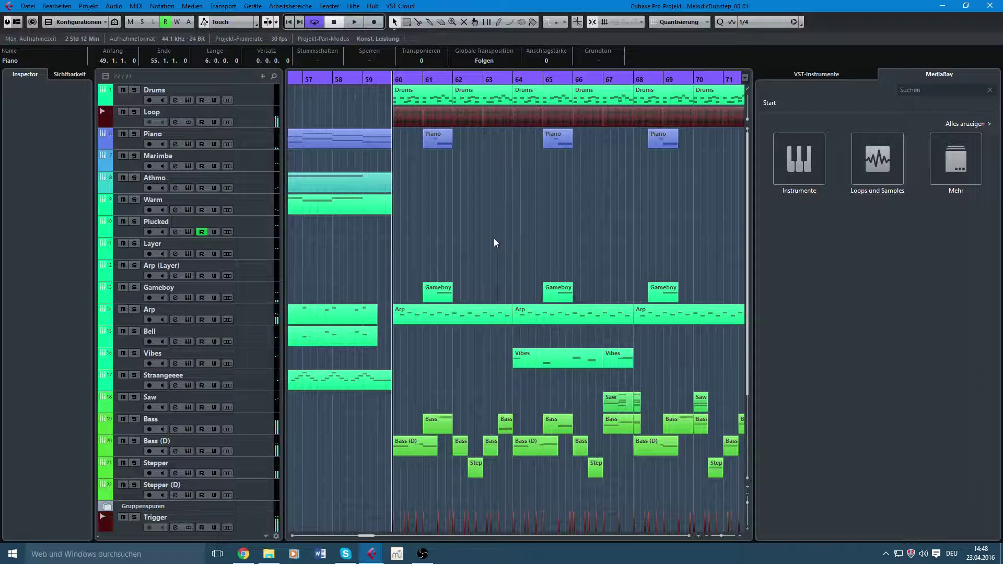
# - Select the Arp part at bar 60 and the Piano part at bar 61, placing the playback position at bar 61
pyautogui.click(461, 321)
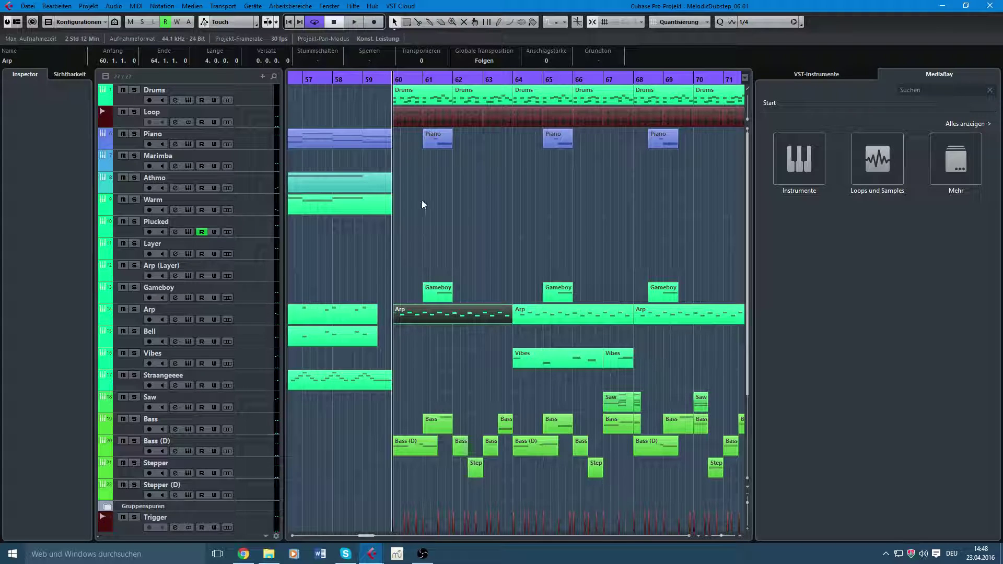
pyautogui.click(433, 140)
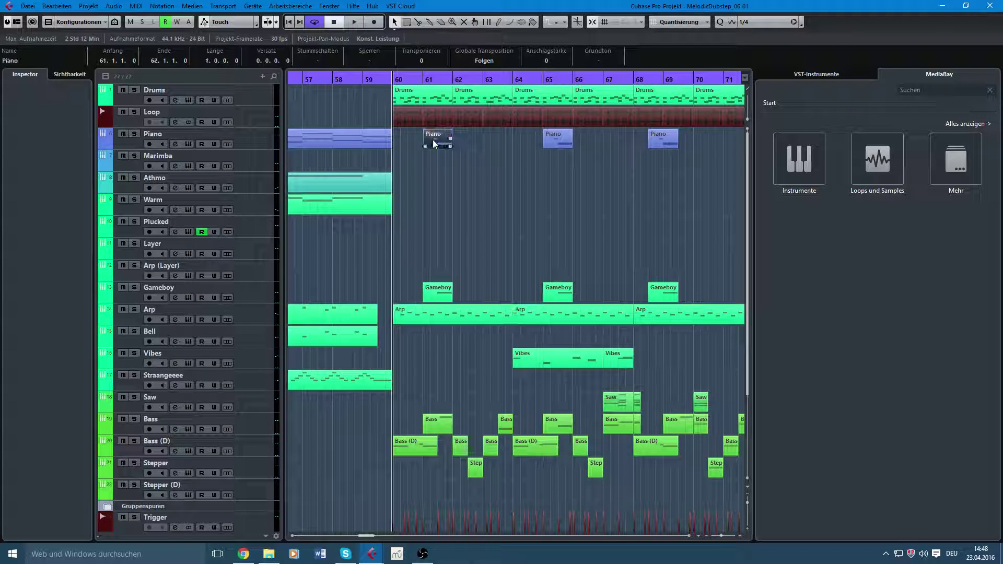
pyautogui.click(422, 76)
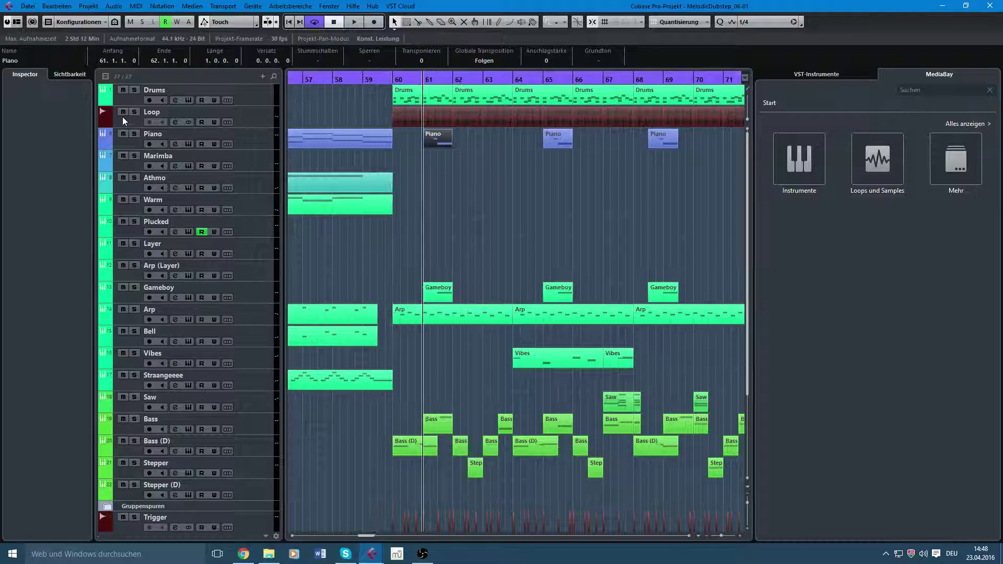
# - Open the bar 61 Piano part in the Key Editor, select its B4 and A#4 notes, close the editor and deselect the part
pyautogui.doubleClick(448, 139)
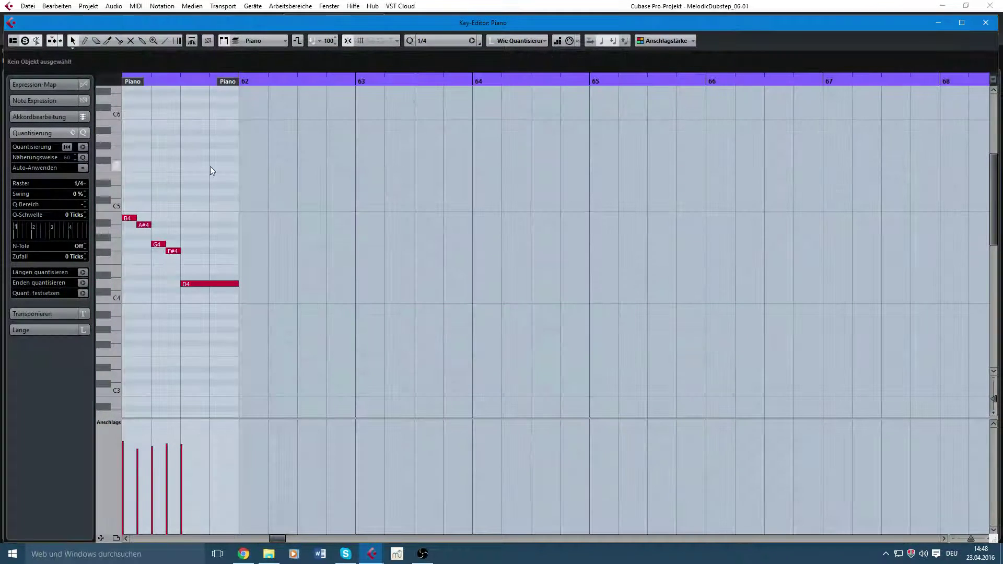
pyautogui.moveTo(157, 77); pyautogui.dragTo(124, 81)
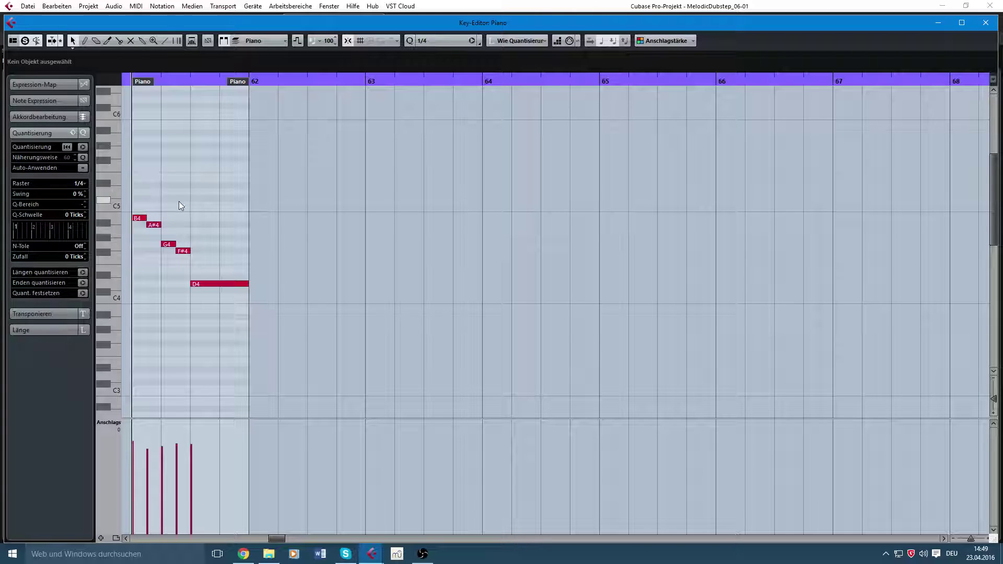
pyautogui.moveTo(181, 234); pyautogui.dragTo(139, 215)
pyautogui.click(181, 225)
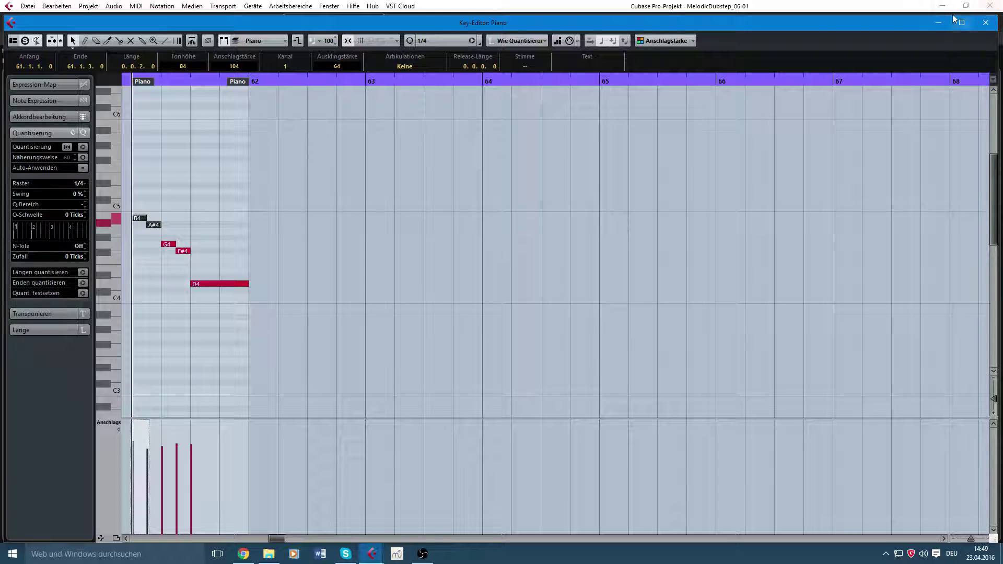
pyautogui.click(986, 22)
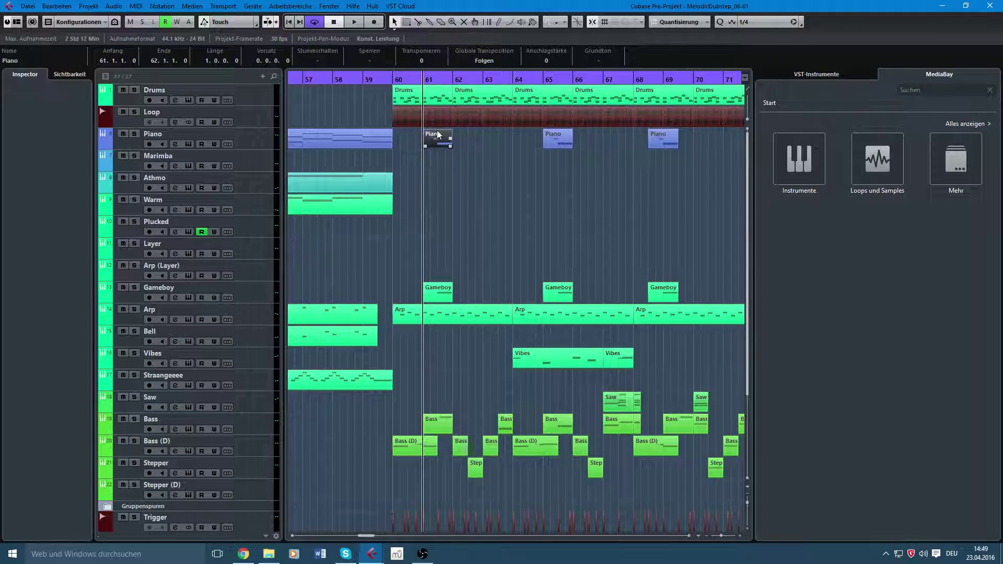
pyautogui.click(444, 153)
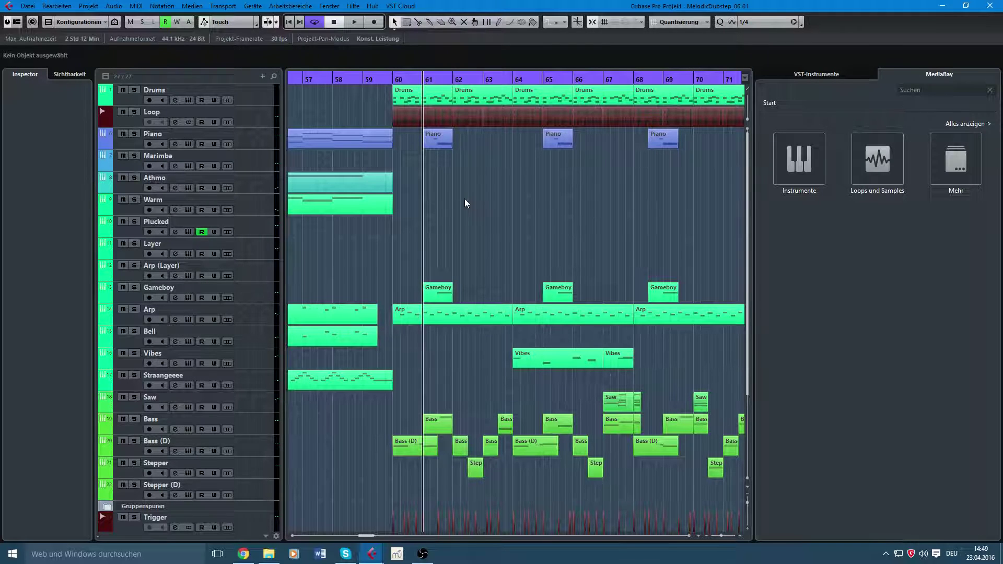
# - View the Massive instrument of the Bass (D) track and close it
pyautogui.scroll(-3, 465, 198)
pyautogui.scroll(3, 465, 192)
pyautogui.click(191, 451)
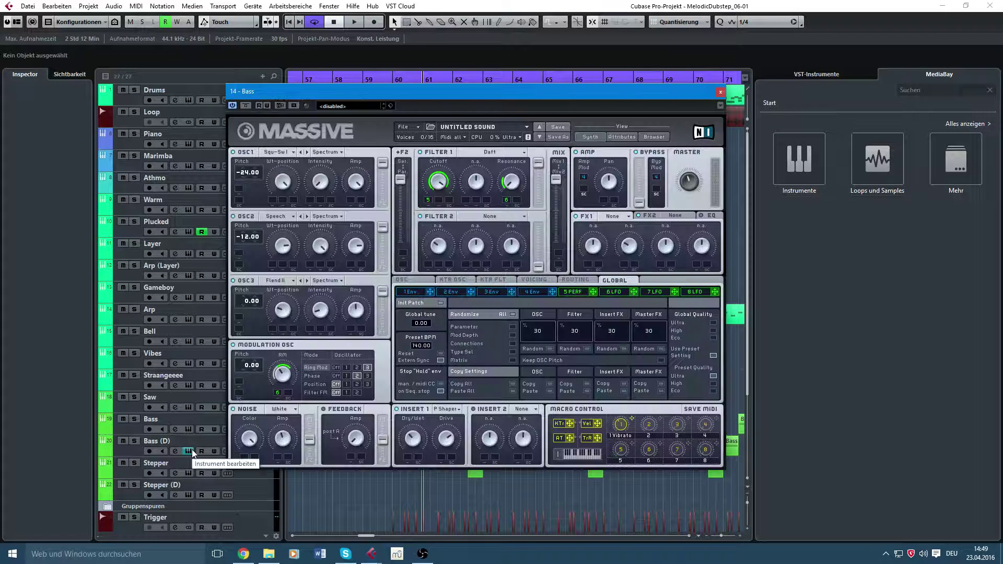
pyautogui.click(192, 451)
# - Place the playback position at bar 60, play back the Bass (D) passage into bar 61, and stop
pyautogui.press('h')
pyautogui.press('h')
pyautogui.moveTo(510, 408); pyautogui.dragTo(398, 340)
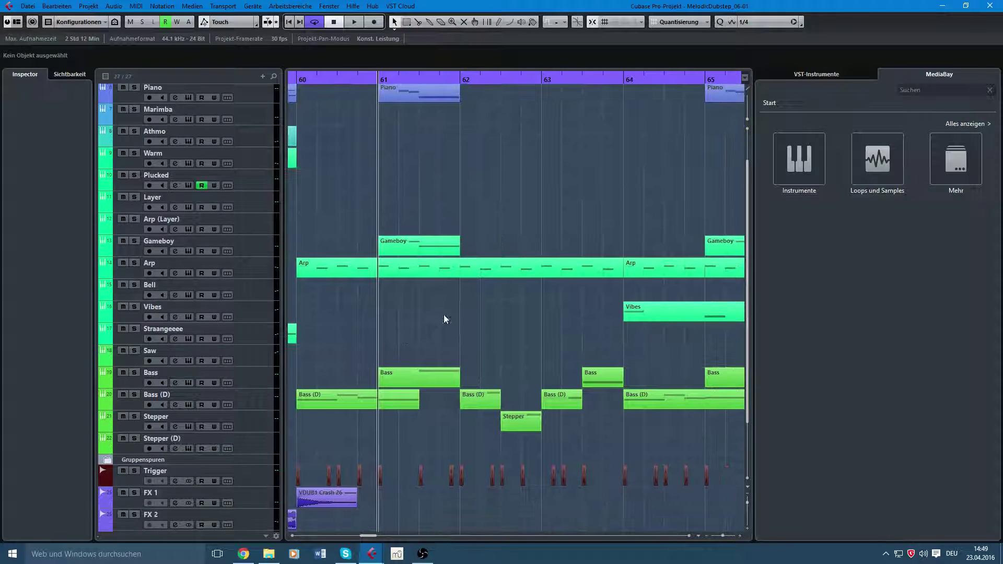
pyautogui.click(296, 79)
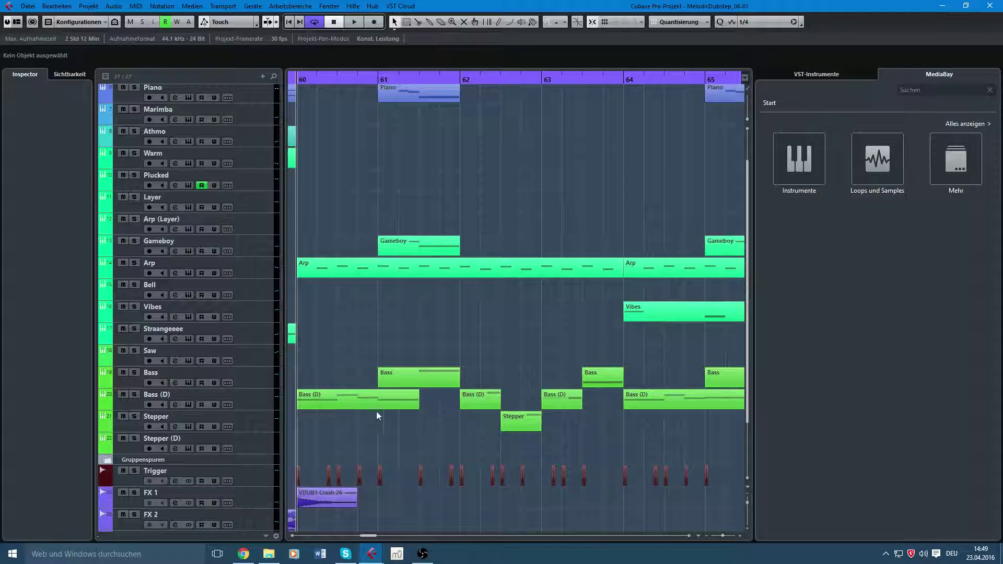
pyautogui.press('space')
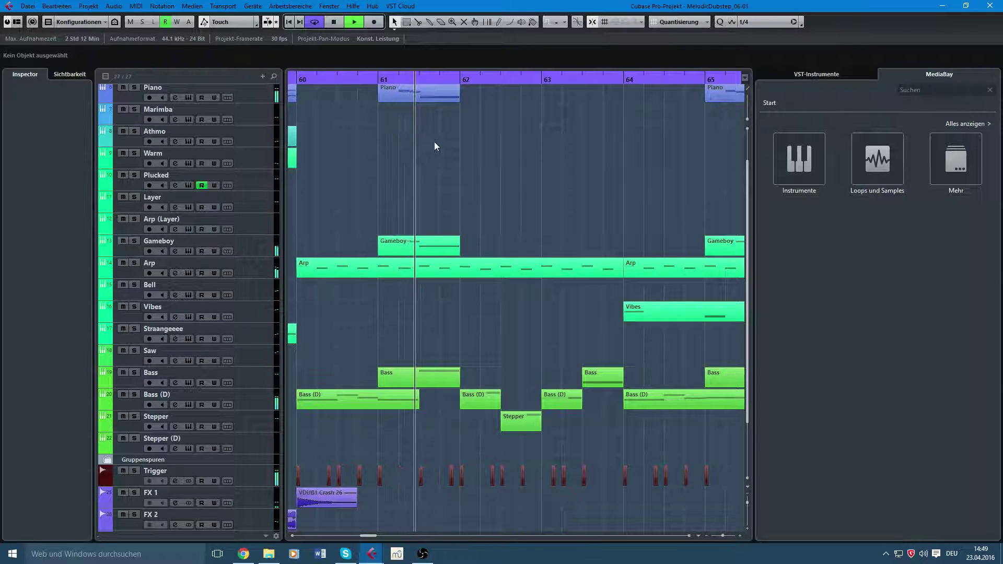
pyautogui.press('space')
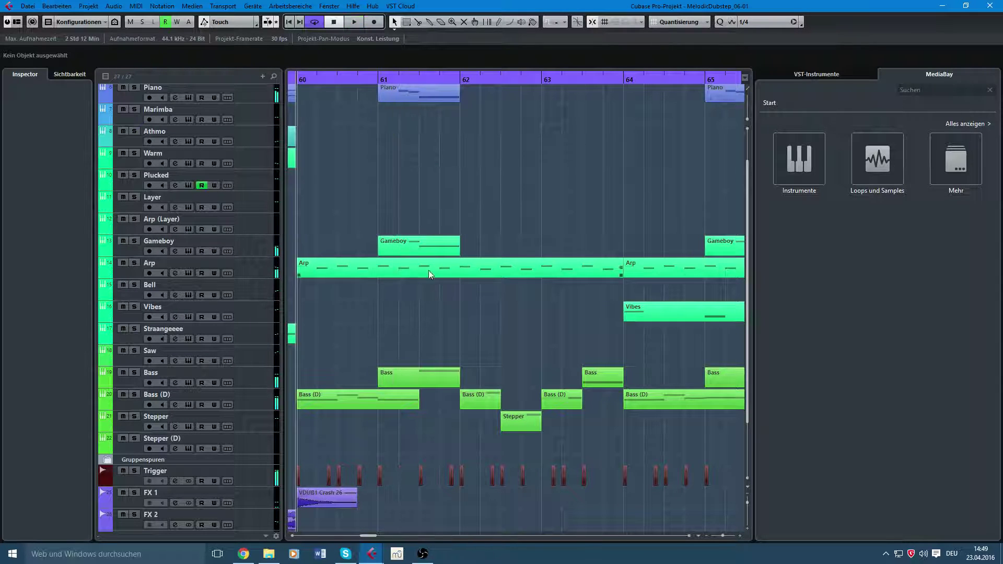
# - Open the Bass (D) track's Massive instrument, show its 5 Perf performer curves, and close the instrument
pyautogui.click(189, 405)
pyautogui.click(571, 292)
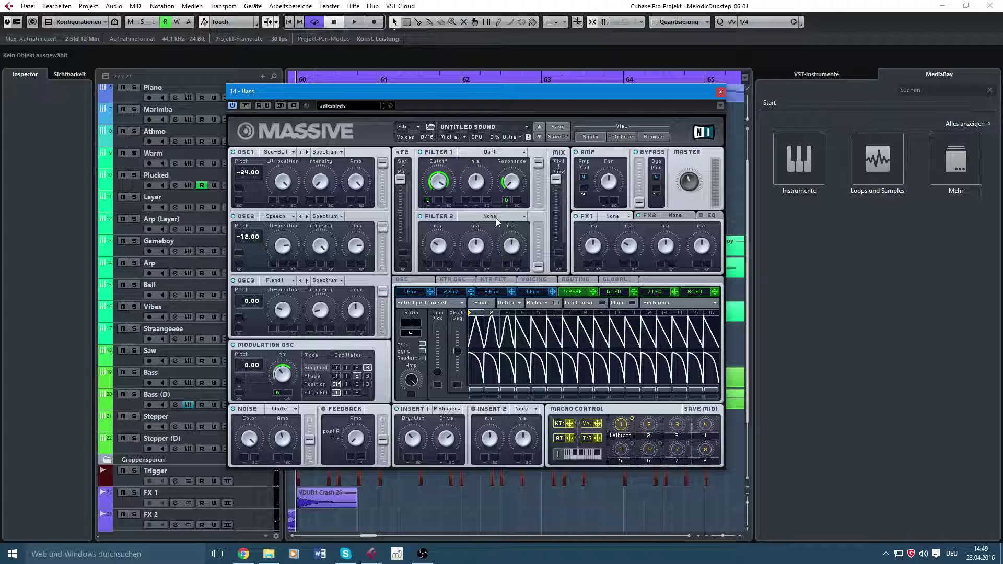
pyautogui.click(721, 92)
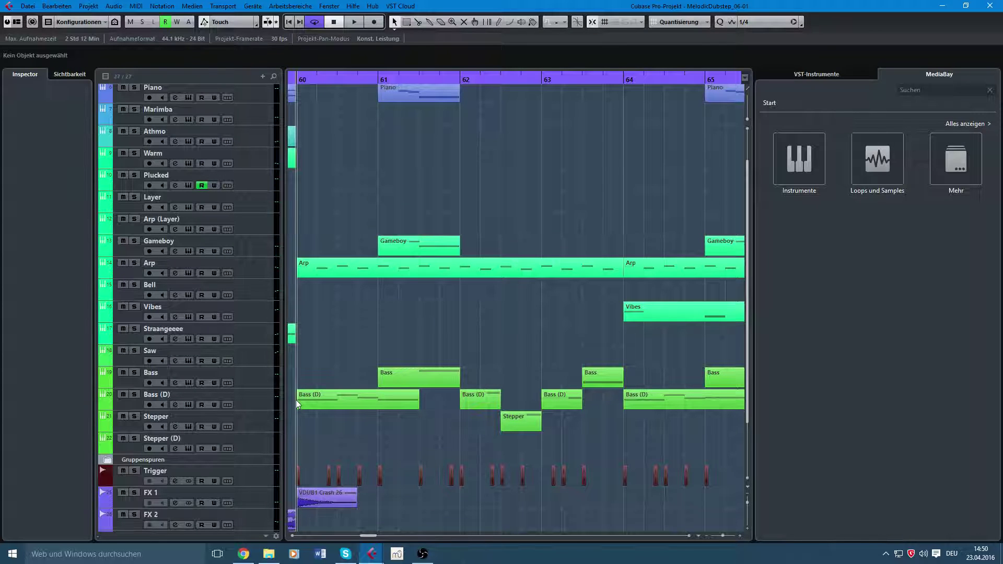
# - Select the Stepper part in bar 62, place the playback position at its start, view its note in the Key Editor, and close the editor
pyautogui.moveTo(530, 410); pyautogui.dragTo(417, 383)
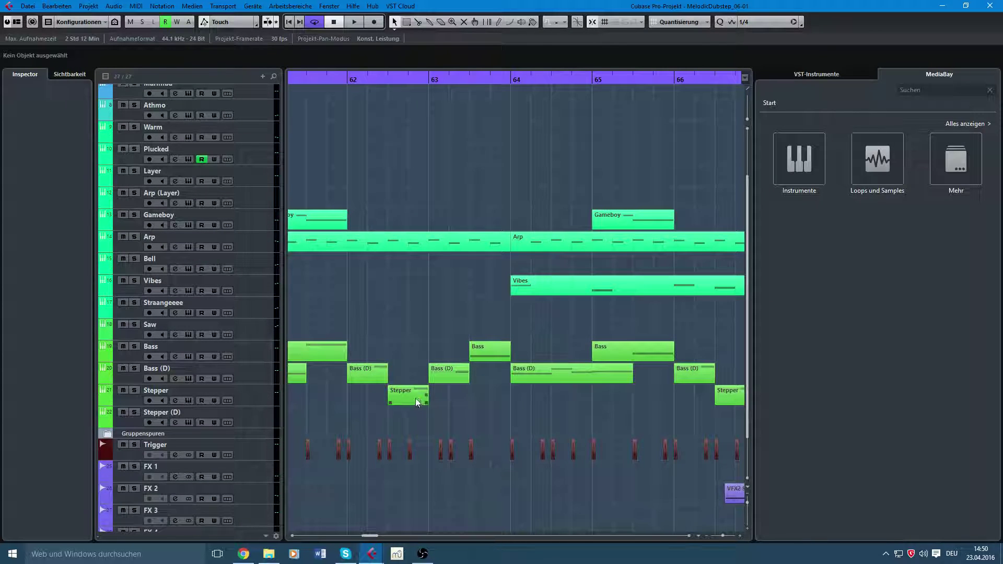
pyautogui.click(415, 397)
pyautogui.click(254, 392)
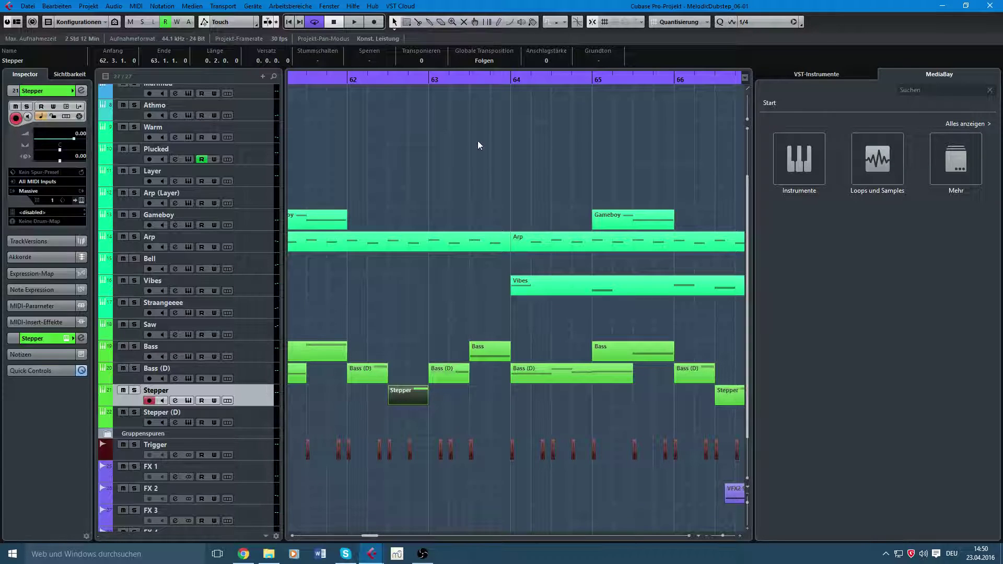
pyautogui.click(387, 79)
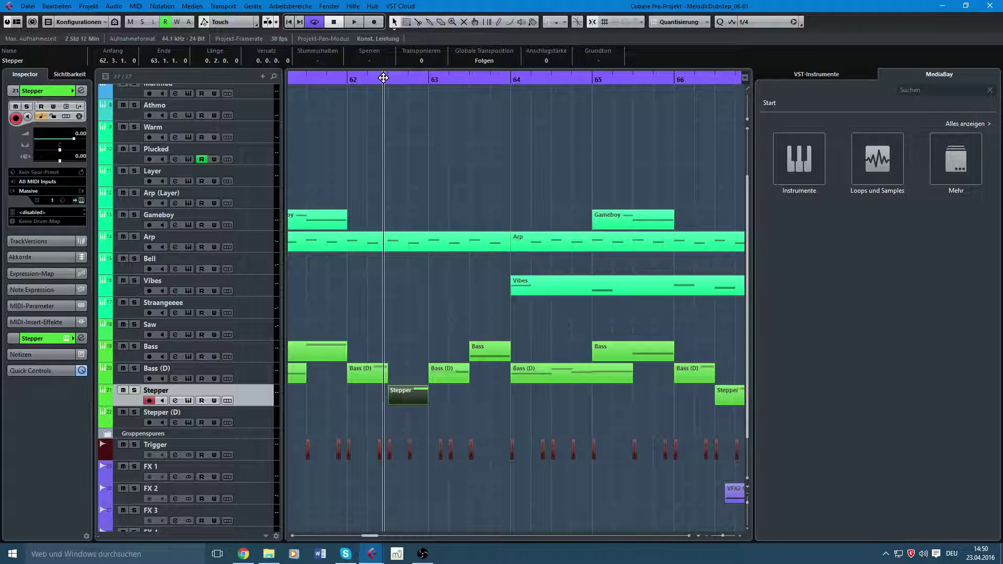
pyautogui.doubleClick(400, 398)
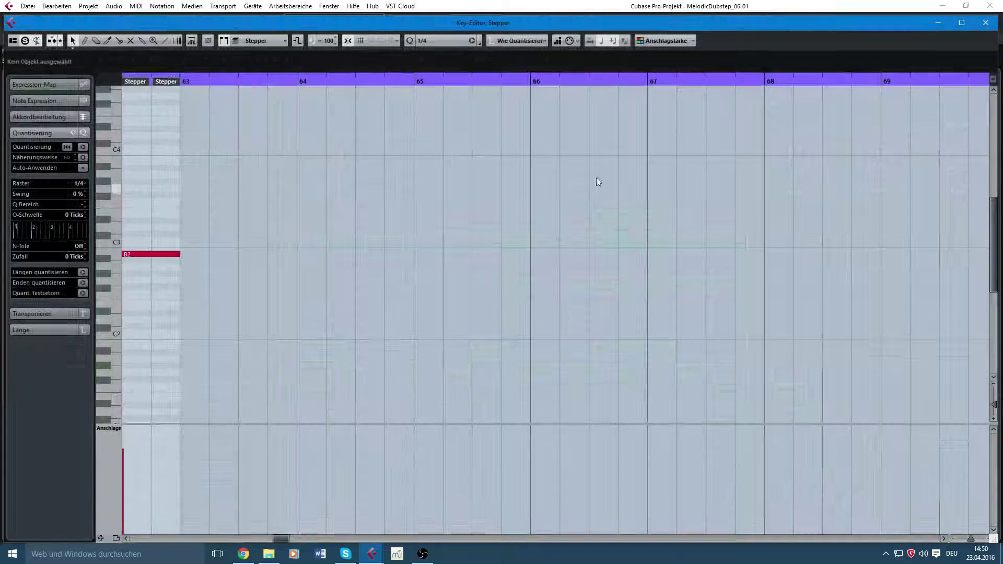
pyautogui.click(984, 25)
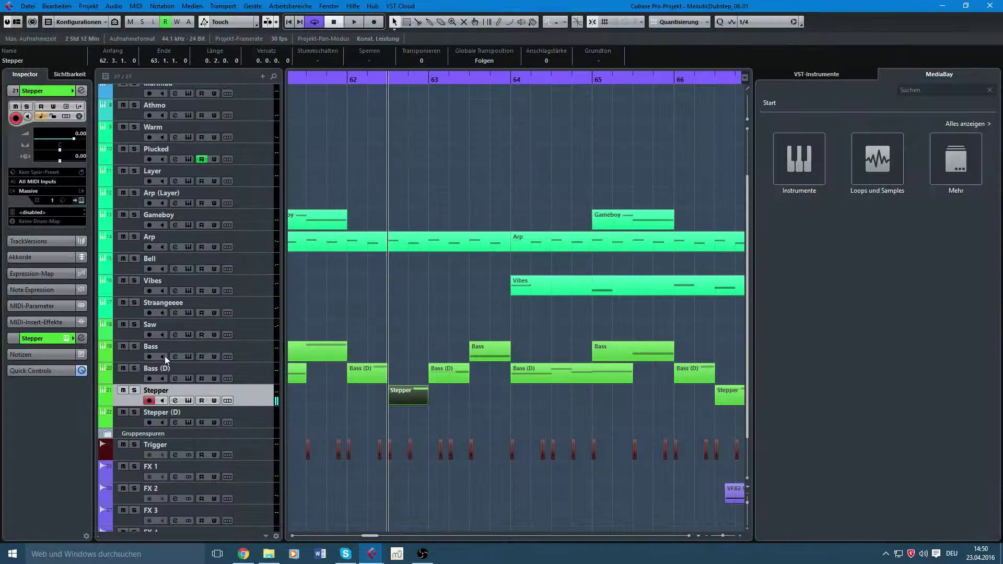
# - Open the Stepper track's Massive instrument, show its 5 Perf performer curves, and close the instrument
pyautogui.moveTo(422, 325); pyautogui.dragTo(570, 309)
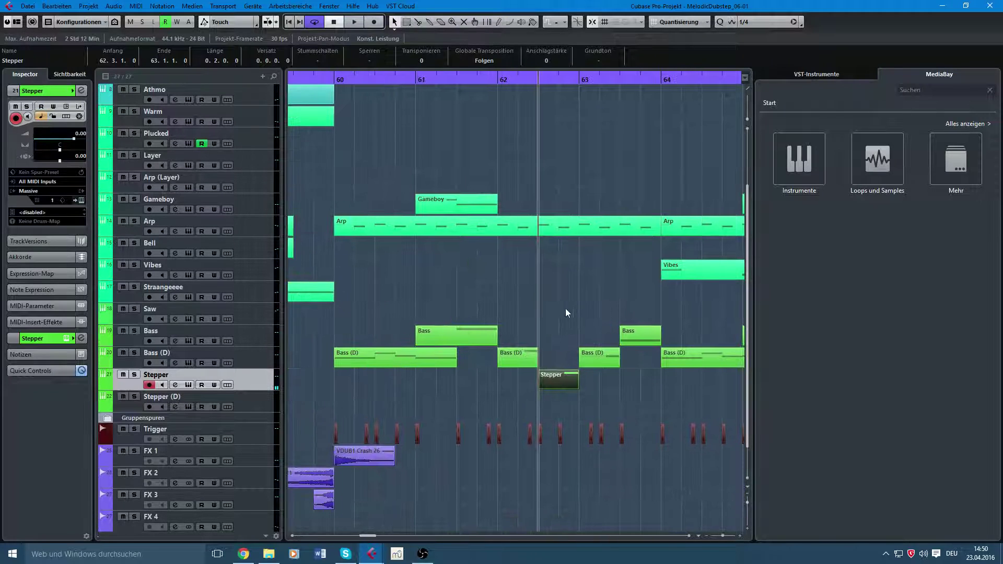
pyautogui.click(188, 385)
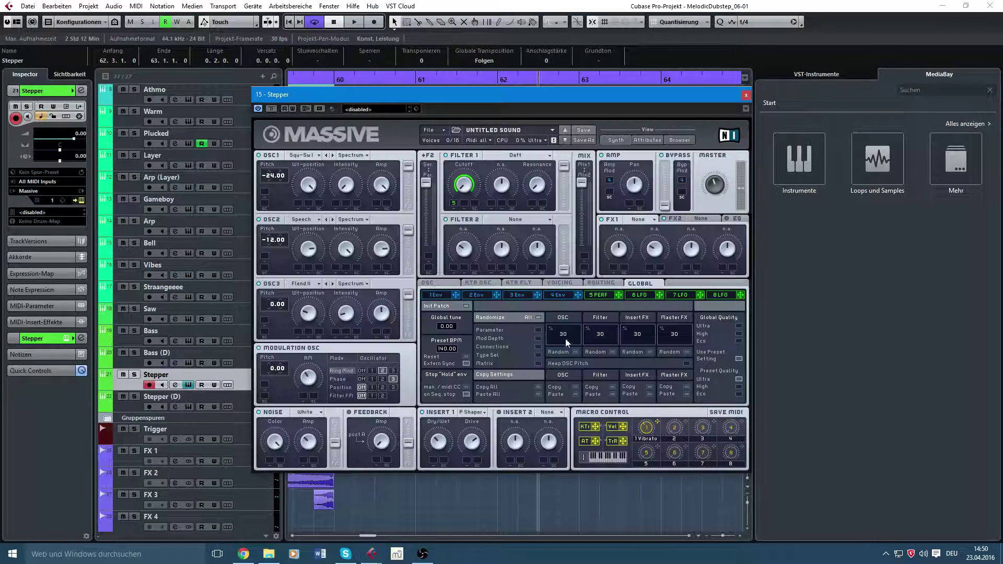
pyautogui.click(598, 295)
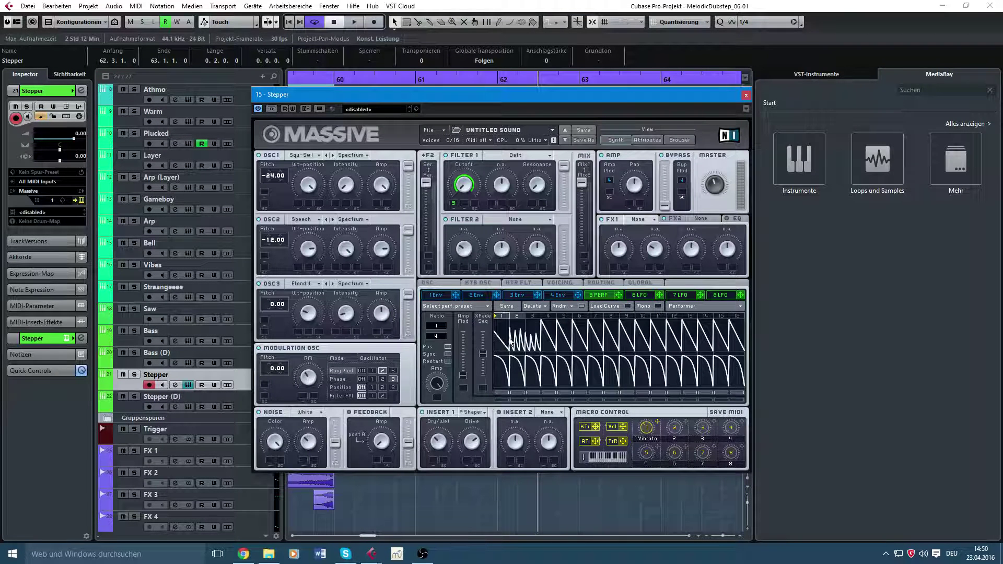
pyautogui.click(746, 96)
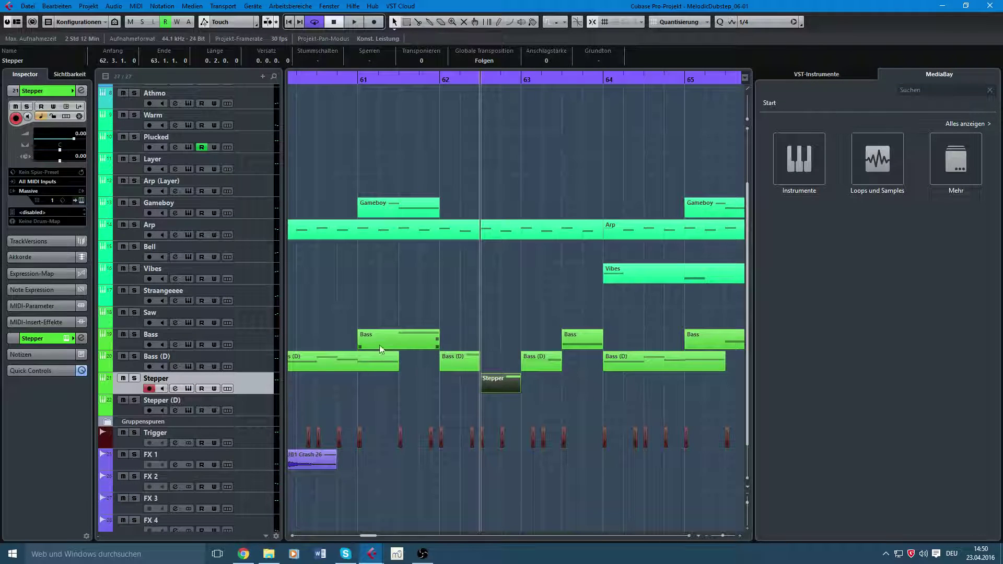
# - Select the bar 61 Bass part and examine how the drop's parts are arranged from bar 59 through bar 74
pyautogui.click(381, 339)
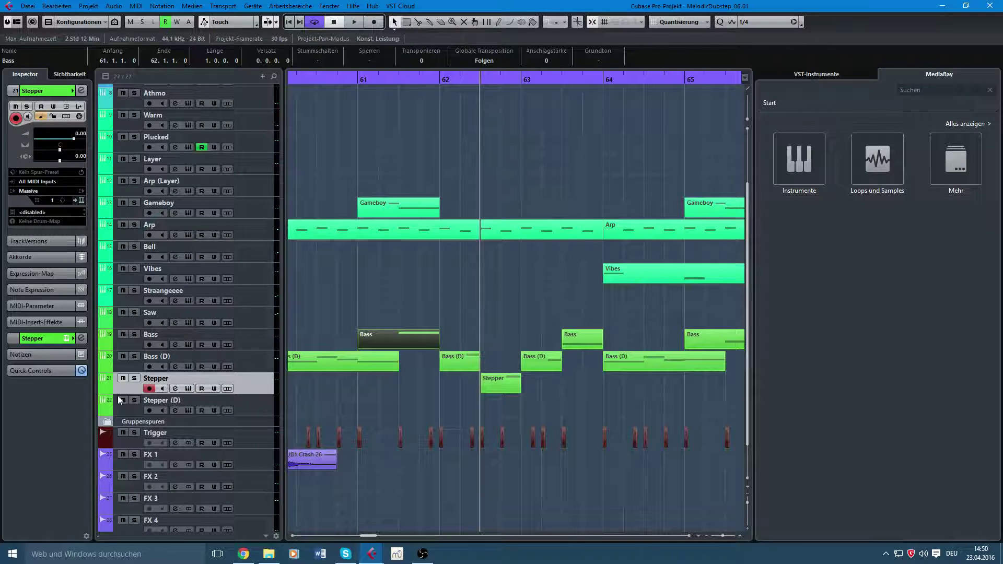
pyautogui.scroll(-4, 424, 329)
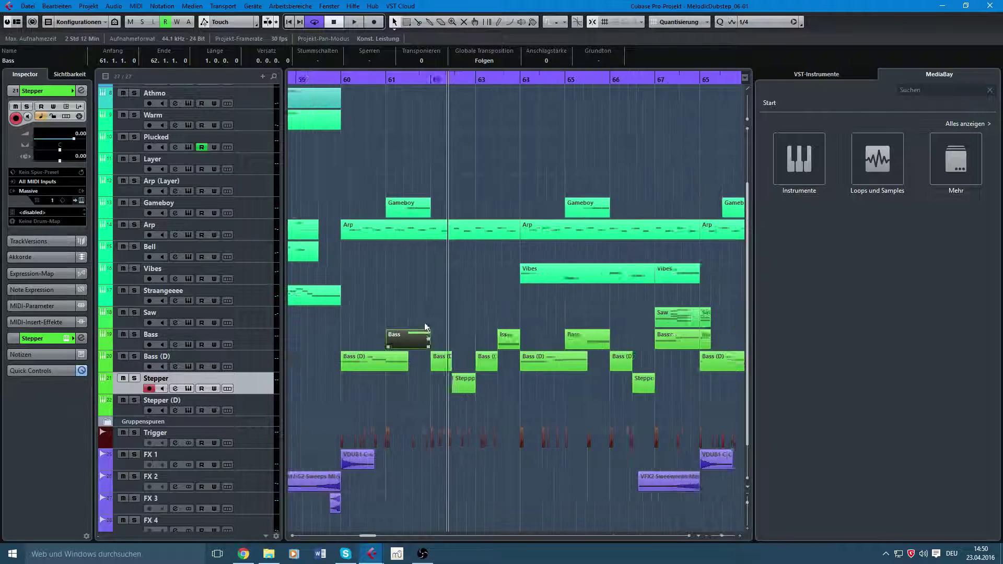
pyautogui.moveTo(459, 186); pyautogui.dragTo(432, 255)
pyautogui.scroll(3, 454, 245)
pyautogui.moveTo(465, 217); pyautogui.dragTo(396, 228)
pyautogui.scroll(-2, 398, 230)
pyautogui.moveTo(397, 466); pyautogui.dragTo(520, 470)
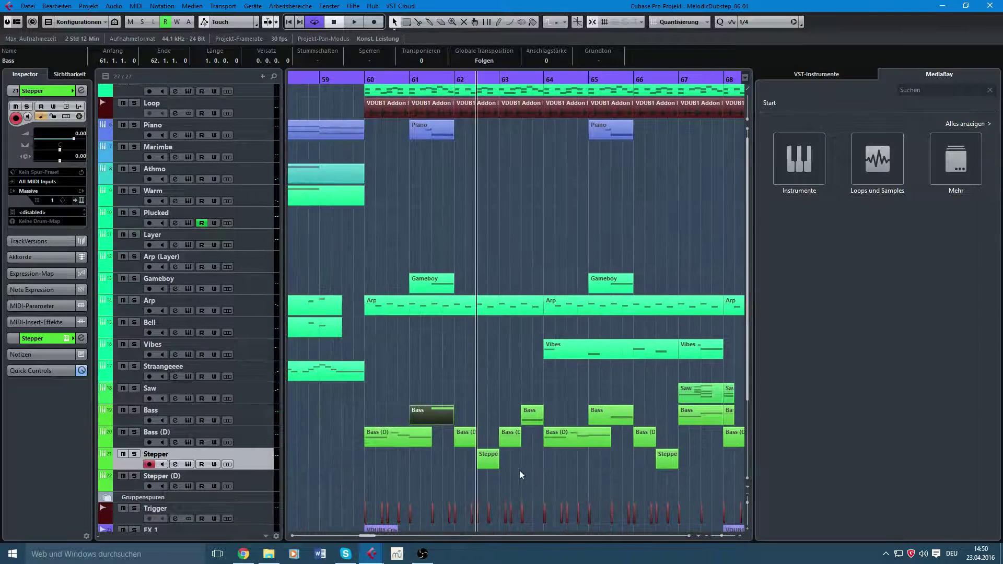
pyautogui.moveTo(617, 446); pyautogui.dragTo(435, 429)
pyautogui.moveTo(339, 436); pyautogui.dragTo(519, 438)
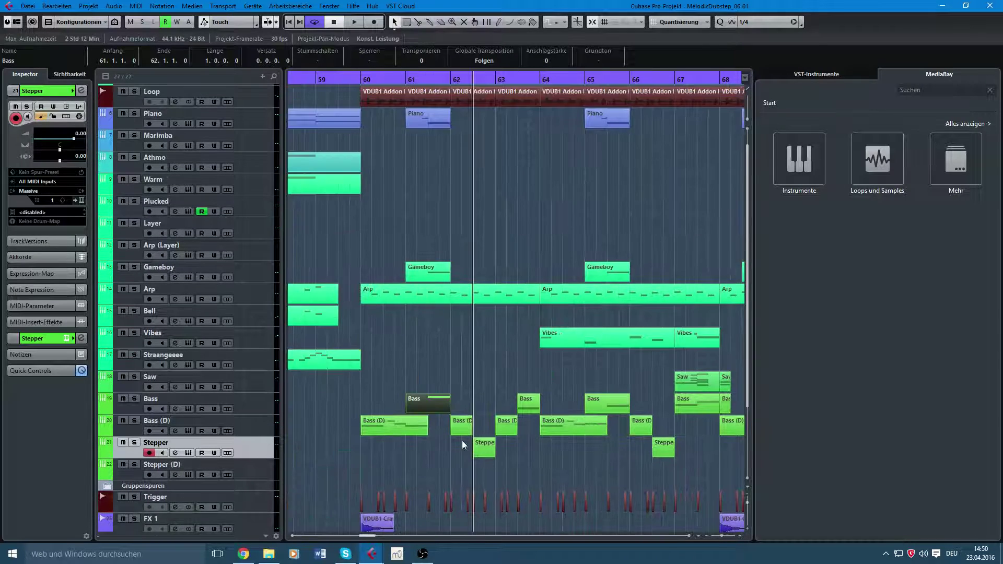
pyautogui.moveTo(453, 364); pyautogui.dragTo(393, 385)
pyautogui.moveTo(464, 232); pyautogui.dragTo(443, 252)
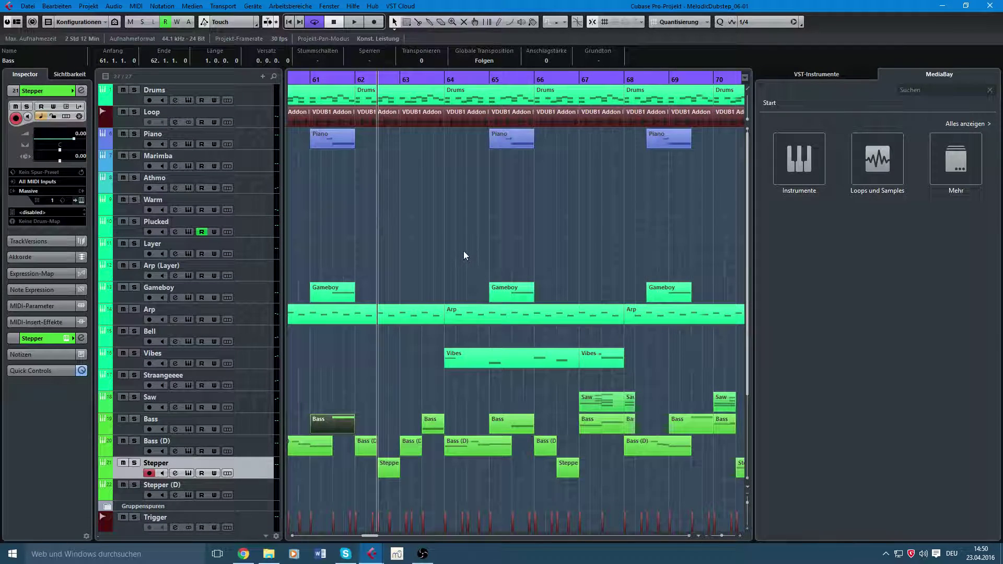
pyautogui.moveTo(649, 238); pyautogui.dragTo(410, 197)
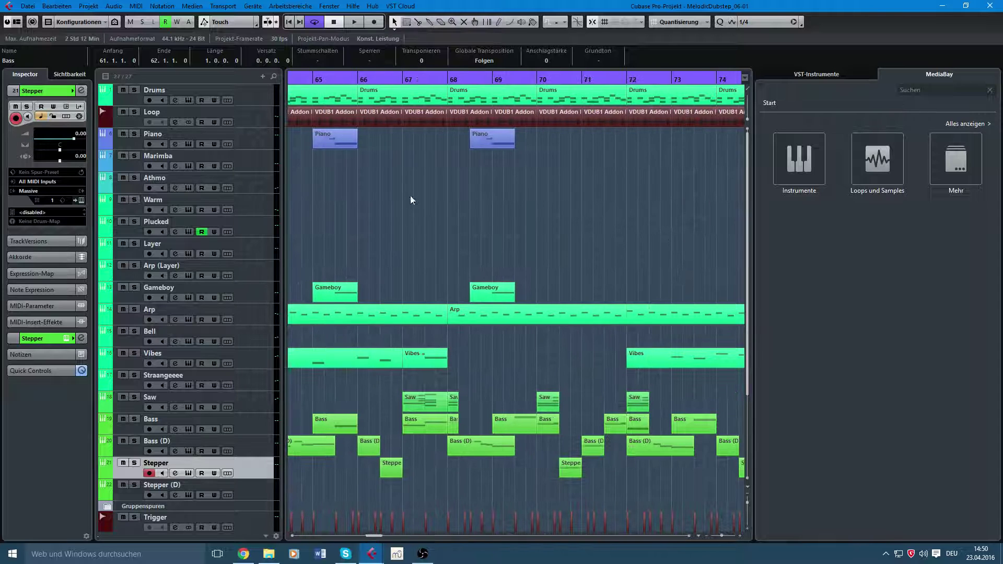
# - Place the playback position at bar 67, then select the Saw part at bar 76 and deselect it
pyautogui.moveTo(404, 79); pyautogui.dragTo(403, 79)
pyautogui.hscroll(2, 548, 235)
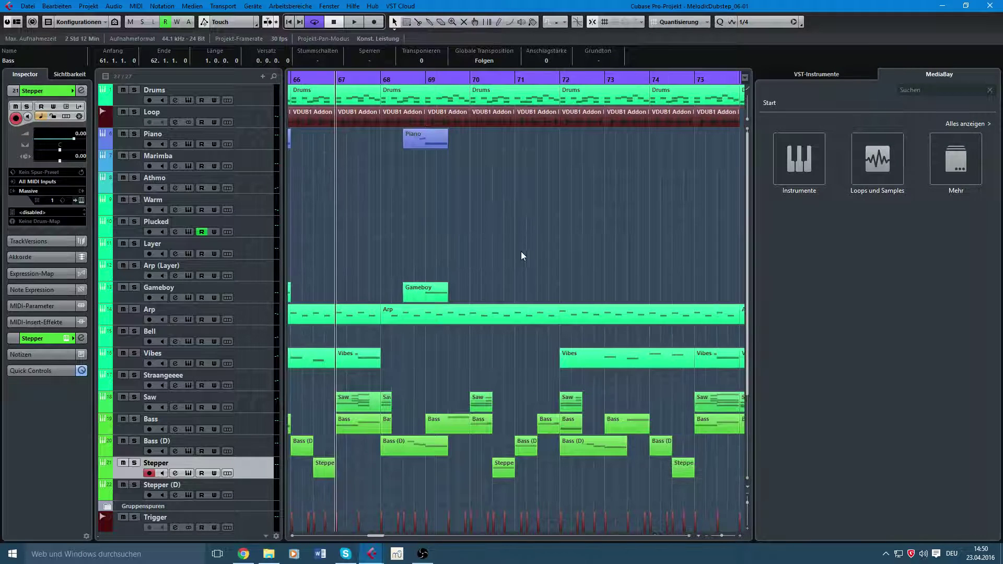
pyautogui.scroll(-2, 546, 272)
pyautogui.click(712, 402)
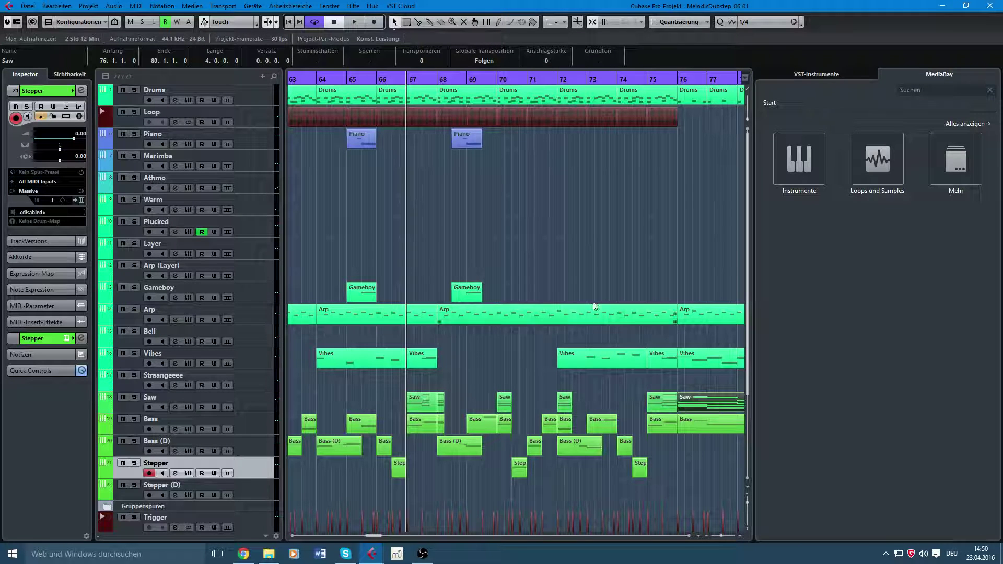
pyautogui.click(494, 240)
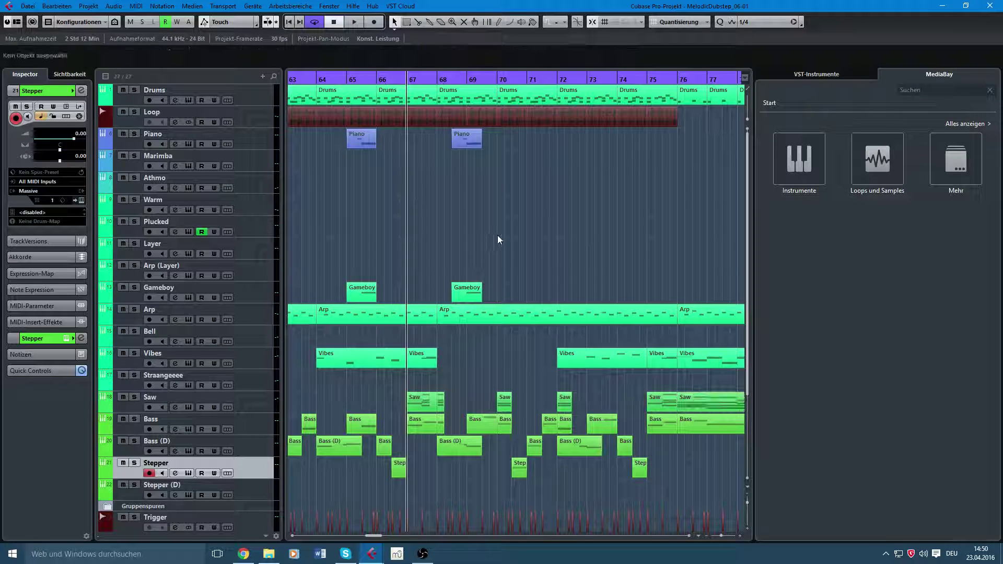
# - Play back the Saw and Bass section from bar 67 to about bar 70, and stop
pyautogui.scroll(3, 498, 328)
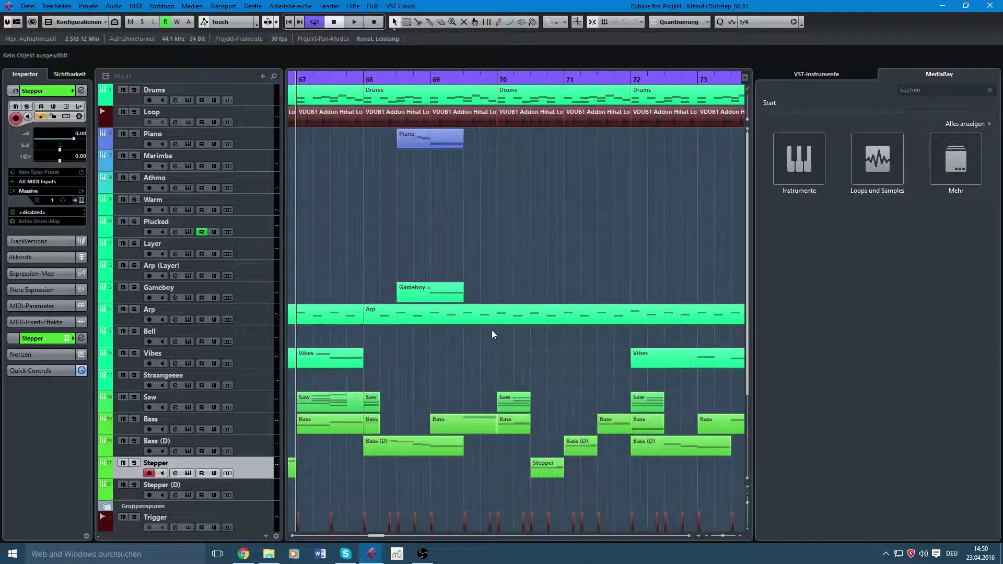
pyautogui.moveTo(444, 370); pyautogui.dragTo(469, 372)
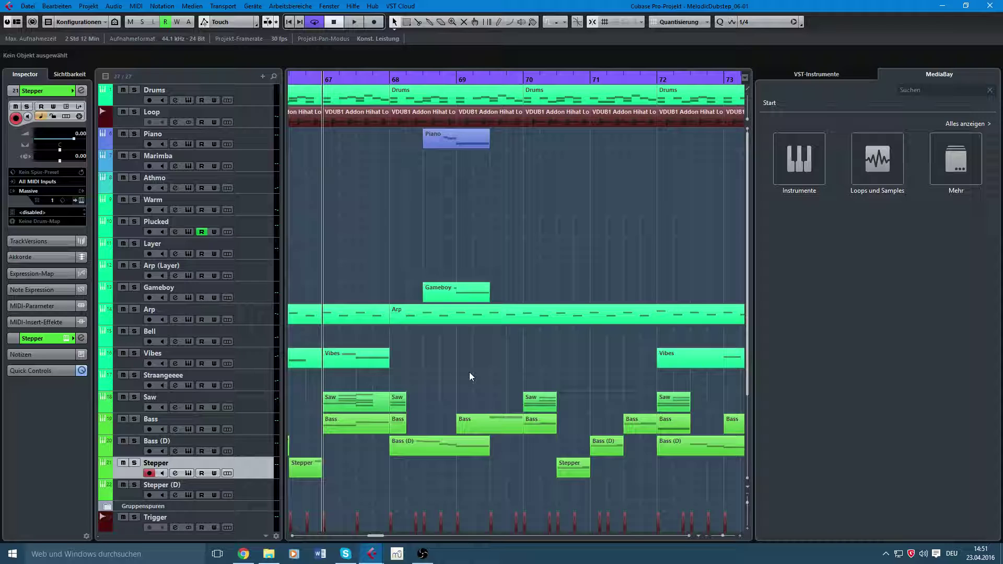
pyautogui.press('space')
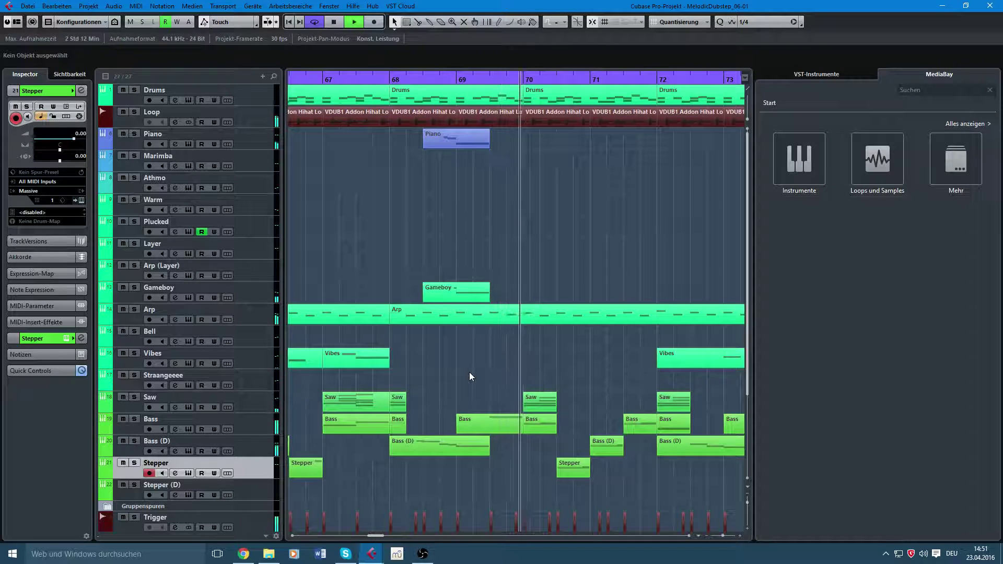
pyautogui.press('space')
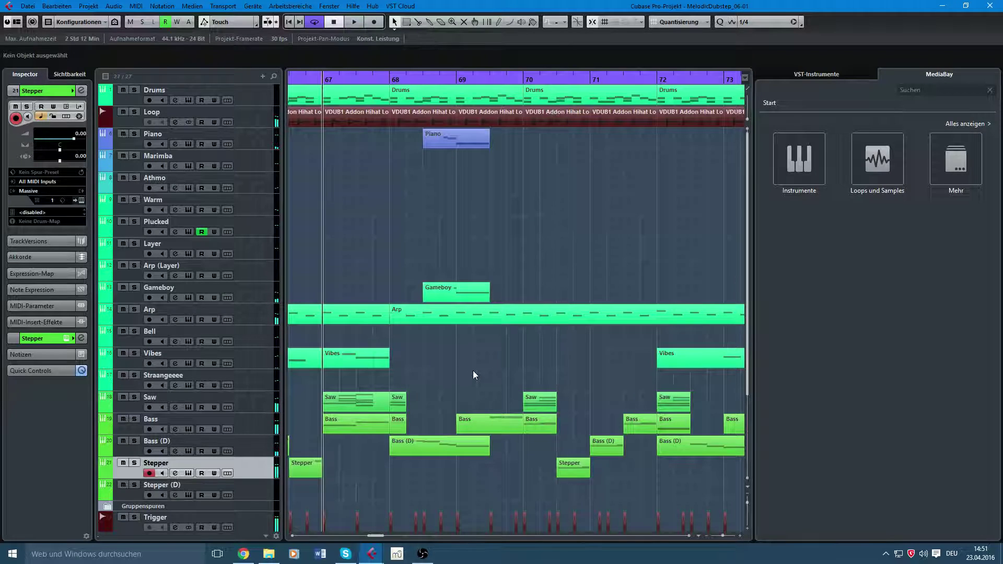
# - Open the bar 67 Saw part in the Key Editor, select its second chord of F#2, B2, D3 and B3, and close the editor
pyautogui.doubleClick(366, 406)
pyautogui.moveTo(225, 381); pyautogui.dragTo(190, 168)
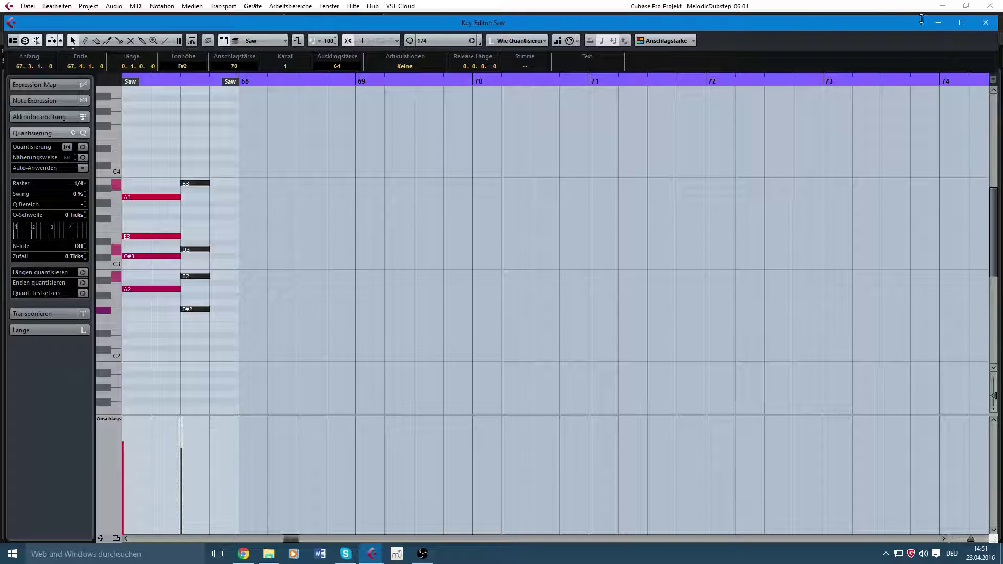
pyautogui.click(986, 23)
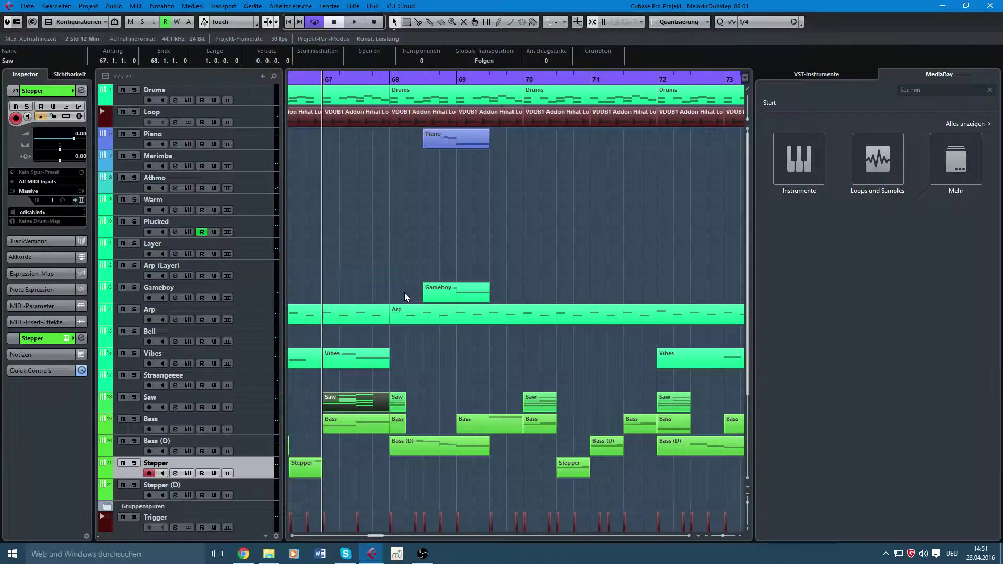
# - View the bar 67 Bass part's notes in the Key Editor, close it, then play back from bar 67 again and stop
pyautogui.doubleClick(373, 424)
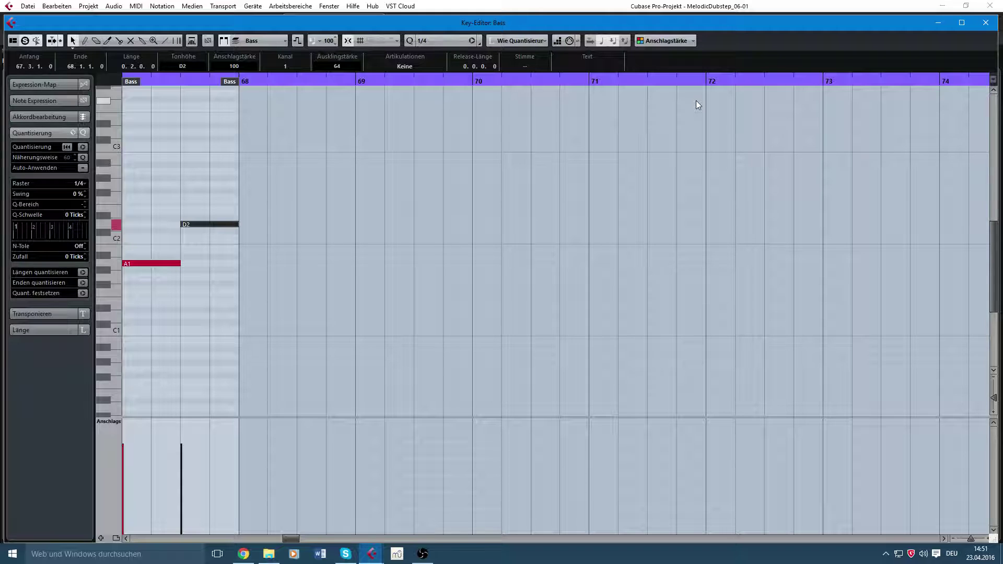
pyautogui.click(986, 22)
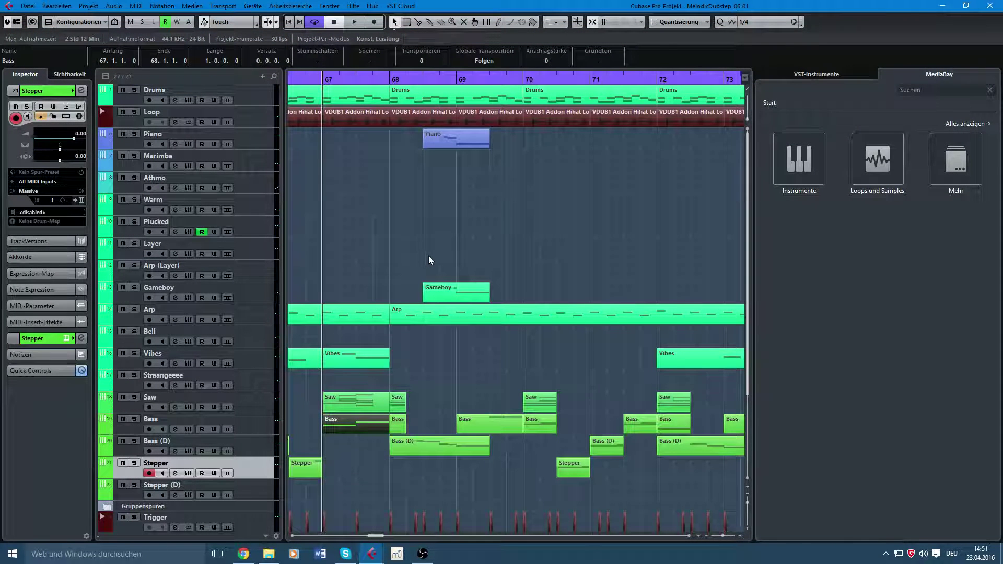
pyautogui.press('space')
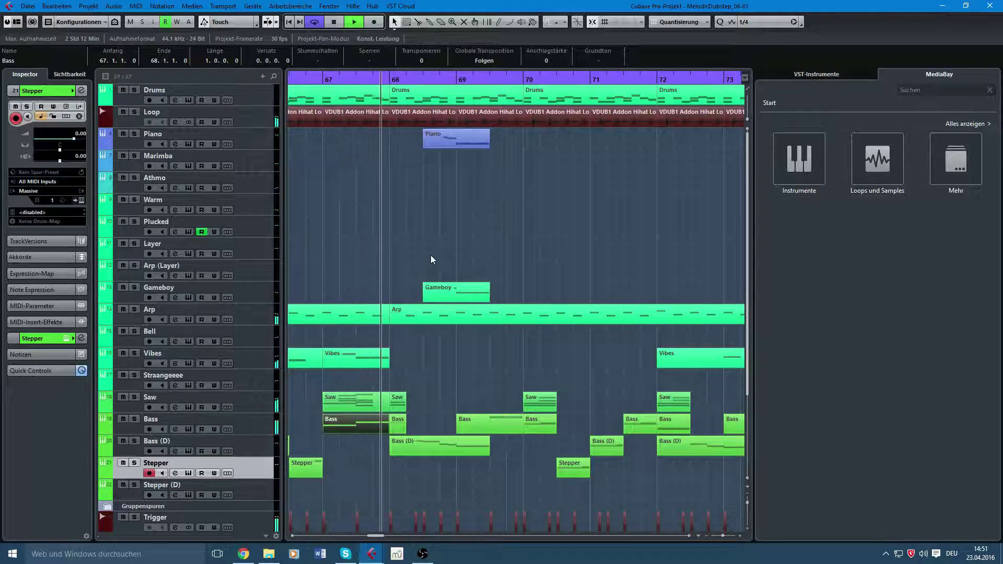
pyautogui.press('space')
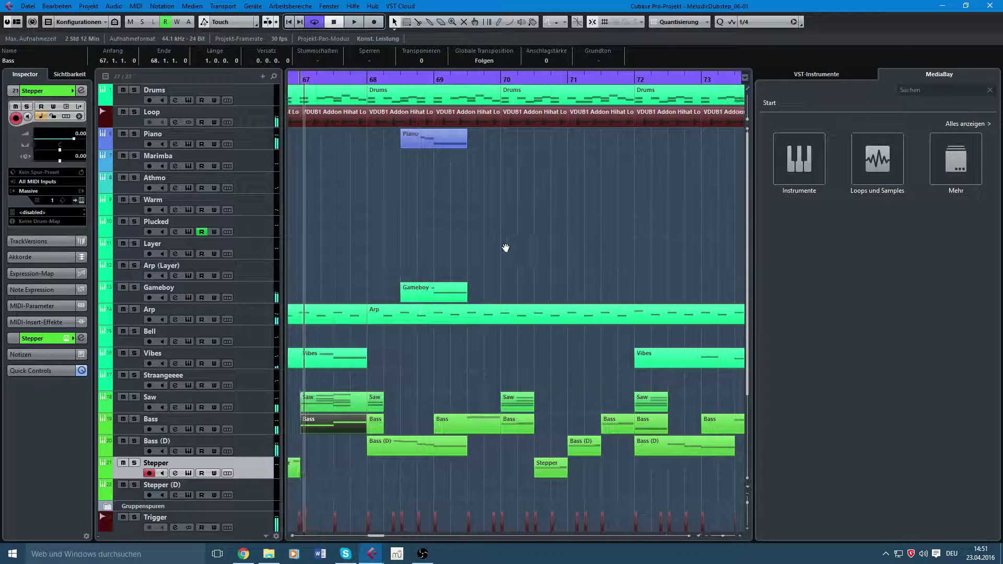
# - Open the bar 68 Saw part in the Key Editor, select its chord of G2, B2, D3 and B3, and close the editor
pyautogui.moveTo(505, 247); pyautogui.dragTo(470, 235)
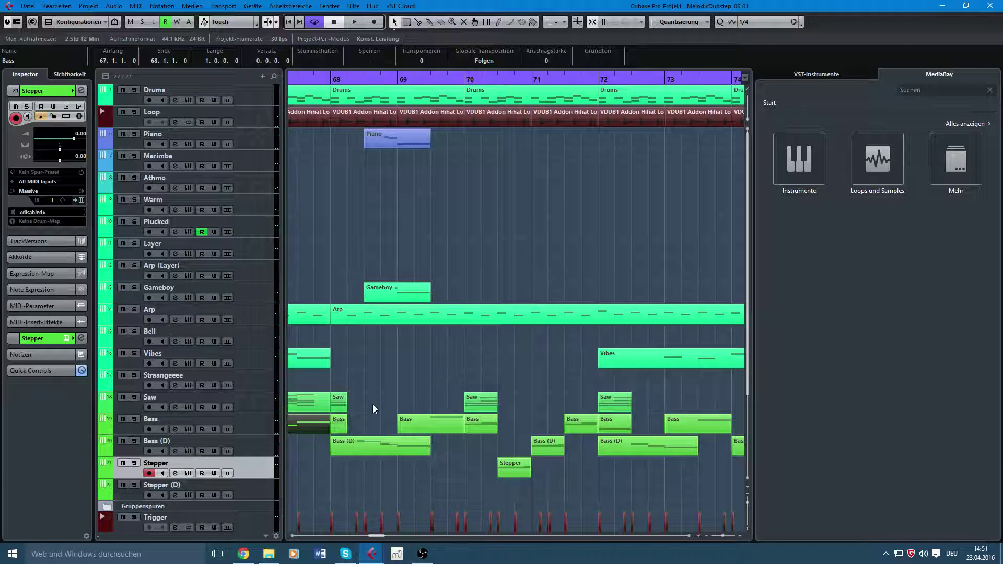
pyautogui.doubleClick(339, 403)
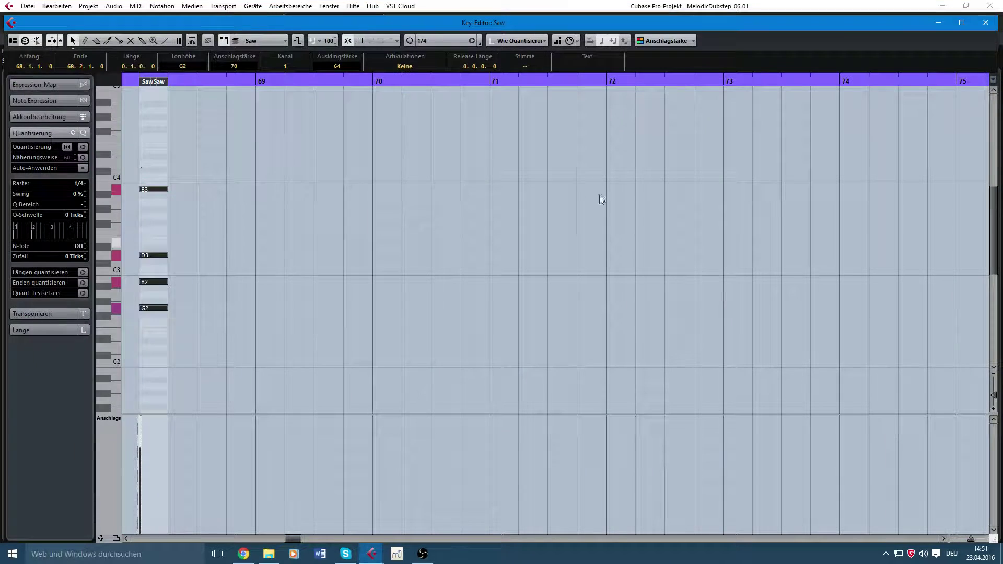
pyautogui.click(986, 22)
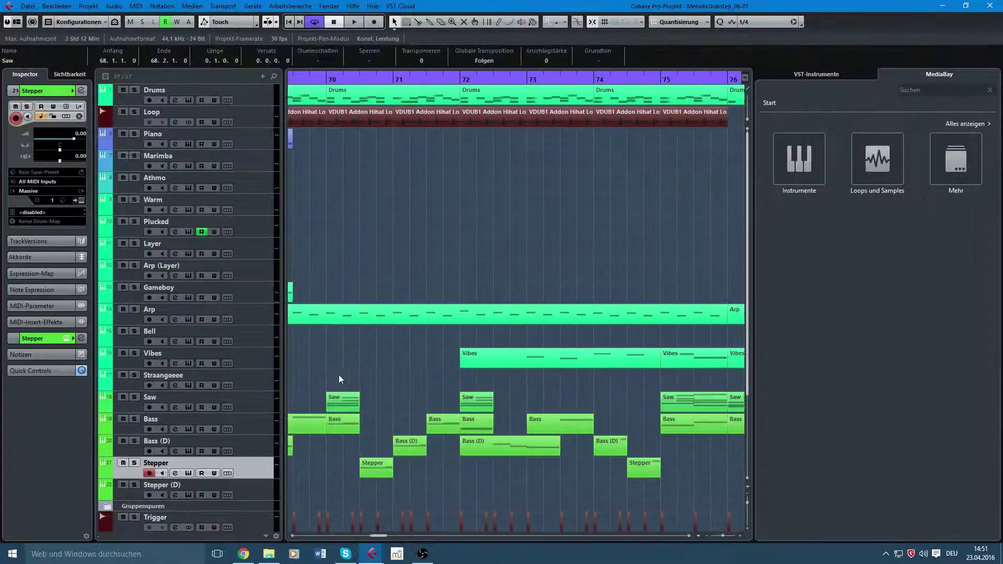
# - Open the bar 70 Saw part in the Key Editor, select its chord of F#2, A2, C#3 and F#3, and close the editor
pyautogui.doubleClick(339, 403)
pyautogui.moveTo(148, 161); pyautogui.dragTo(148, 163)
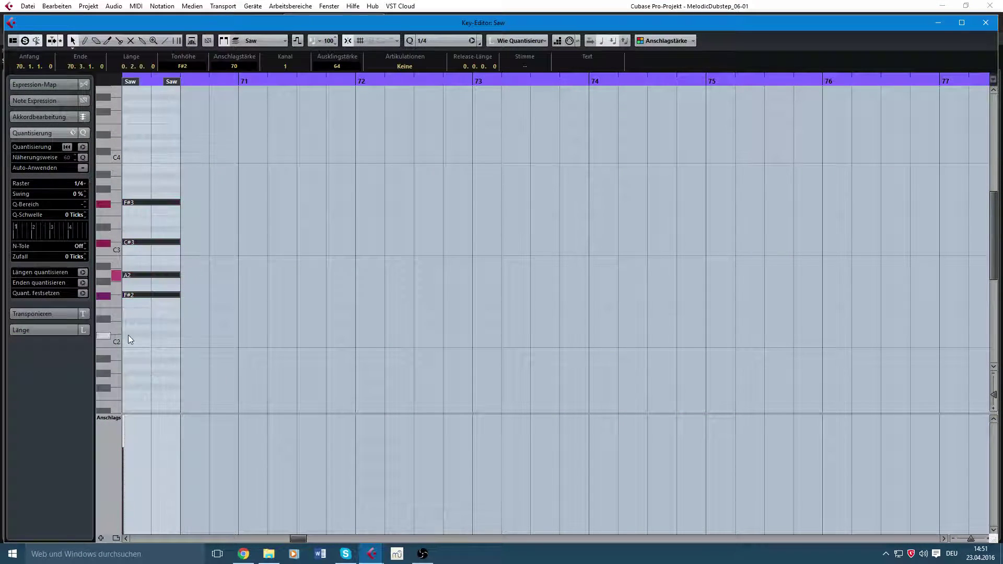
pyautogui.click(985, 23)
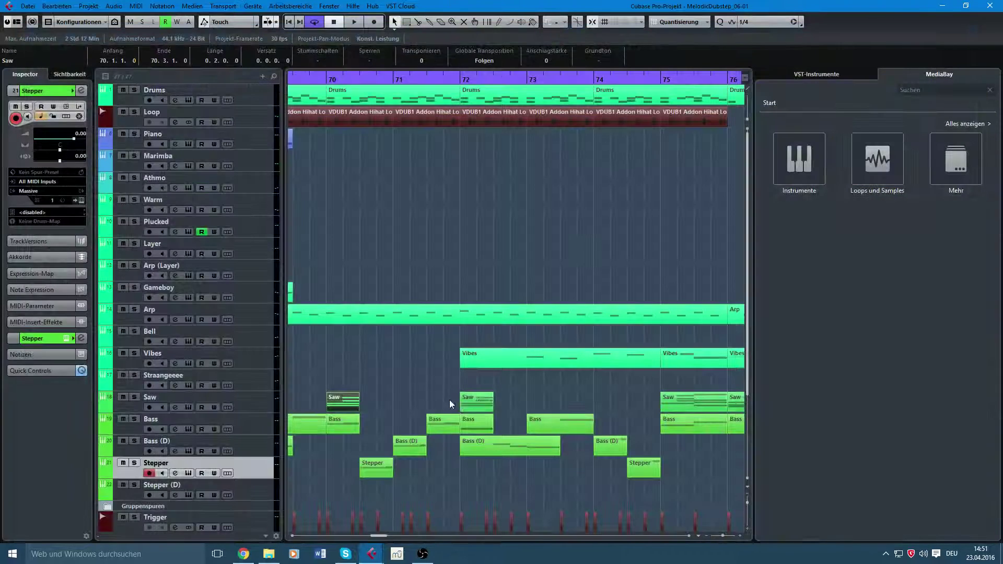
# - Open the bar 72 Saw part in the Key Editor, select its chord of F#2, A2, D3 and F#3, and close the editor
pyautogui.doubleClick(479, 399)
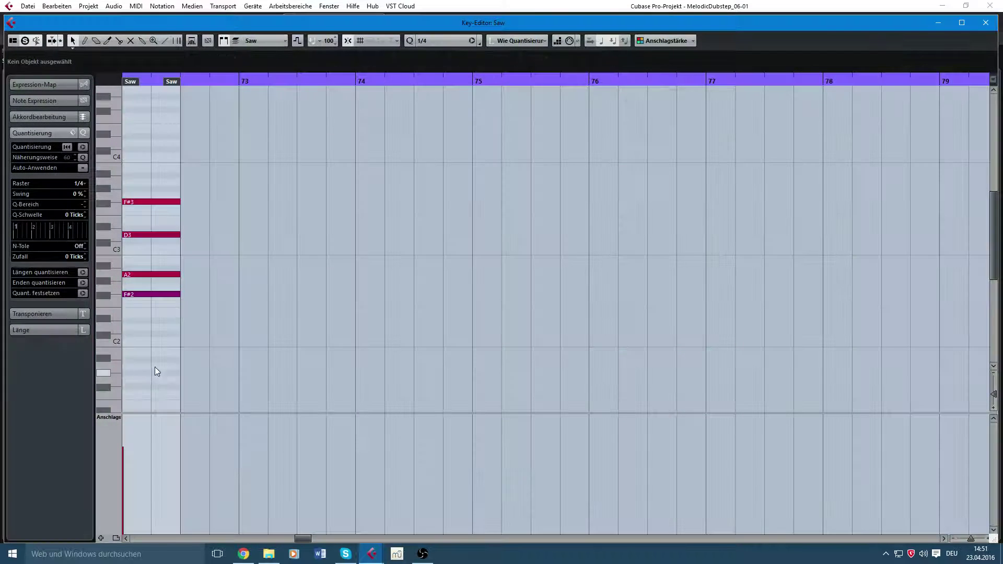
pyautogui.moveTo(155, 367); pyautogui.dragTo(146, 165)
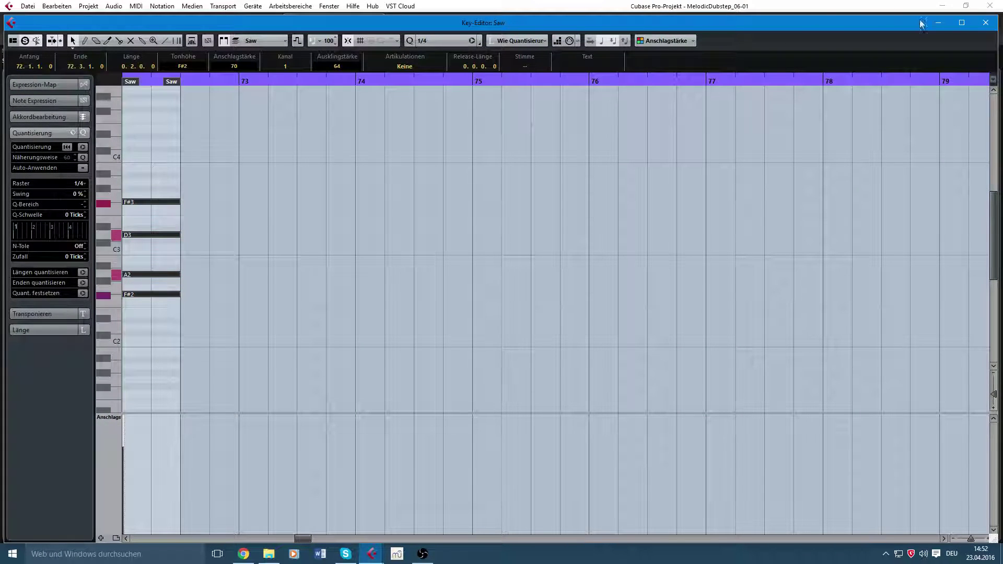
pyautogui.click(986, 22)
# - Open the bar 72 Bass part in the Key Editor, inspect its D2 note, and close the editor
pyautogui.moveTo(622, 161); pyautogui.dragTo(632, 140)
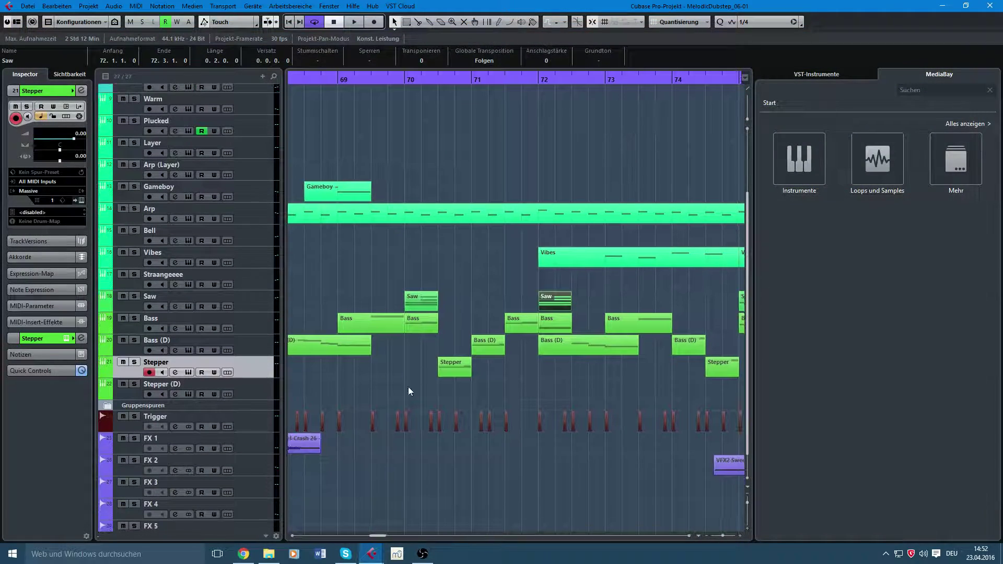
pyautogui.moveTo(547, 291); pyautogui.dragTo(460, 349)
pyautogui.doubleClick(467, 373)
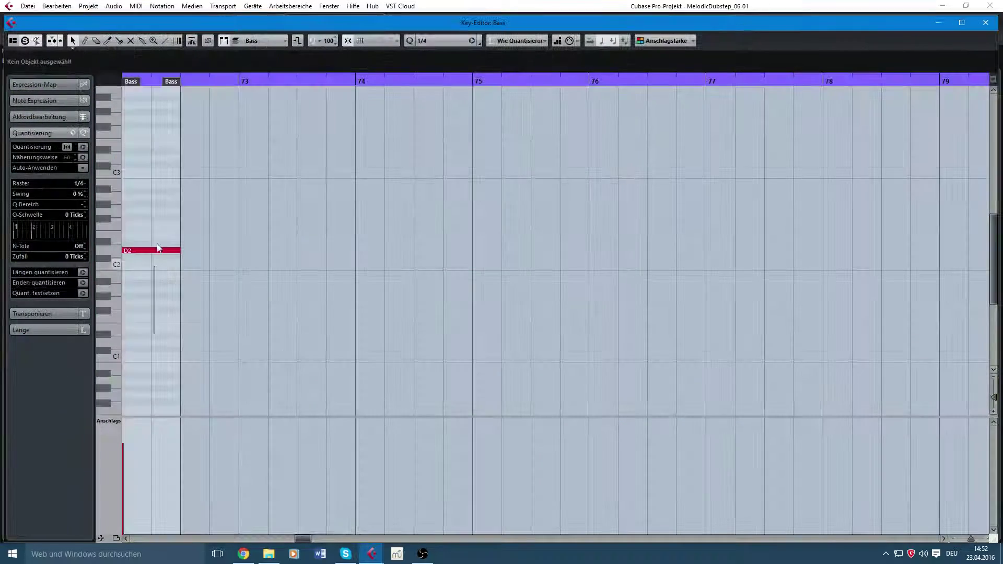
pyautogui.click(986, 23)
# - Open the bar 70 Bass part in the Key Editor, select its F#2 note, and close the editor
pyautogui.scroll(-1, 406, 372)
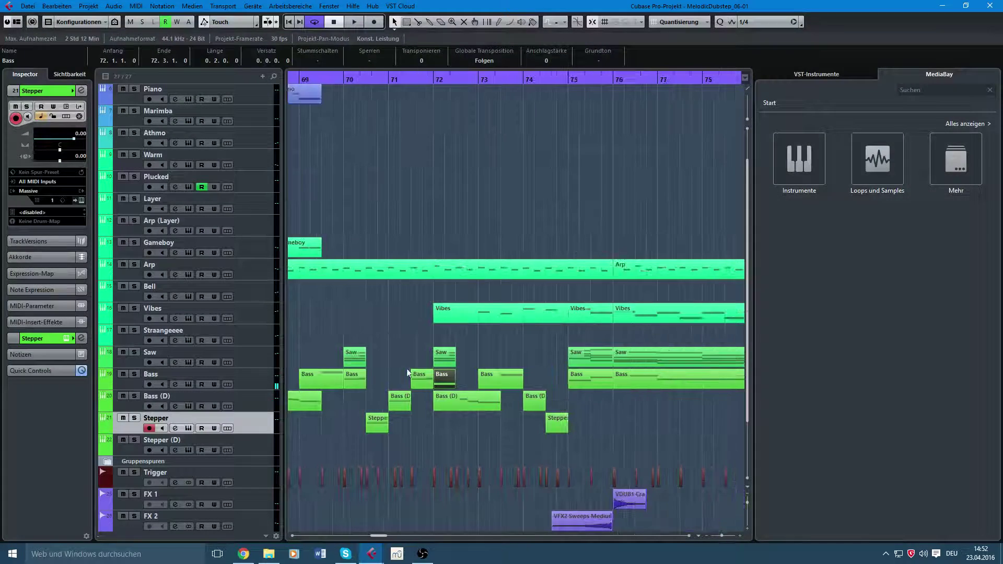
pyautogui.moveTo(513, 180); pyautogui.dragTo(567, 220)
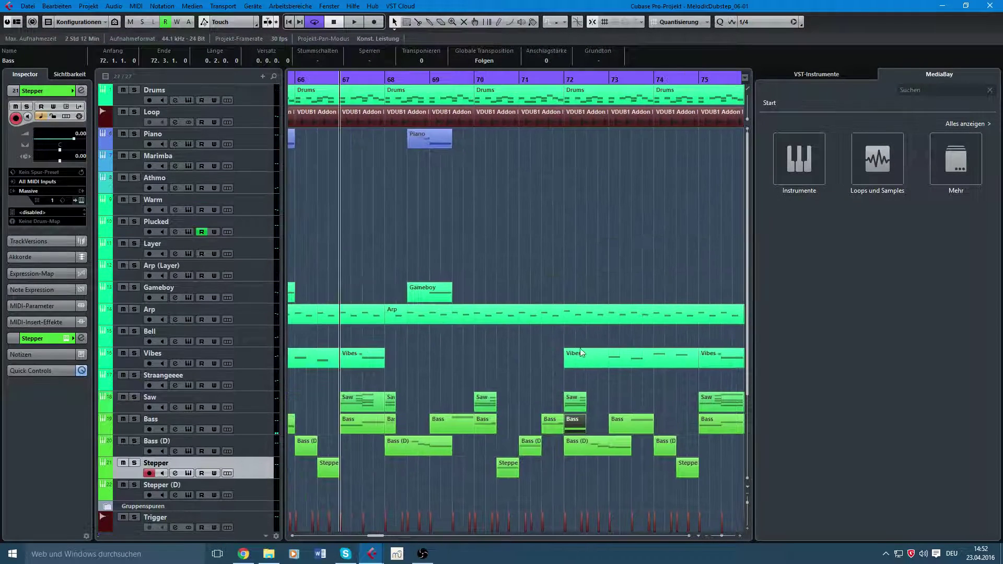
pyautogui.doubleClick(480, 428)
pyautogui.moveTo(170, 218); pyautogui.dragTo(170, 219)
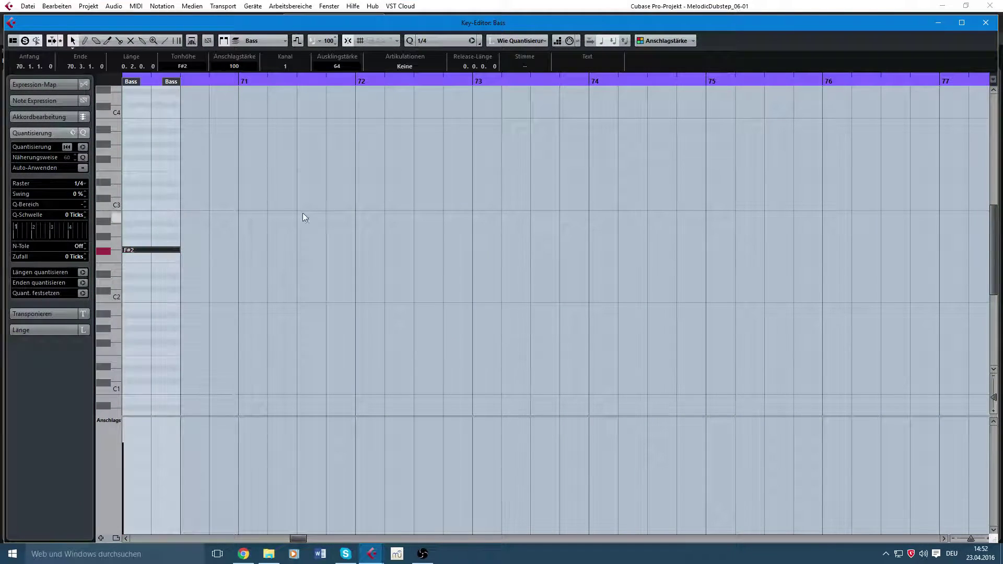
pyautogui.click(986, 22)
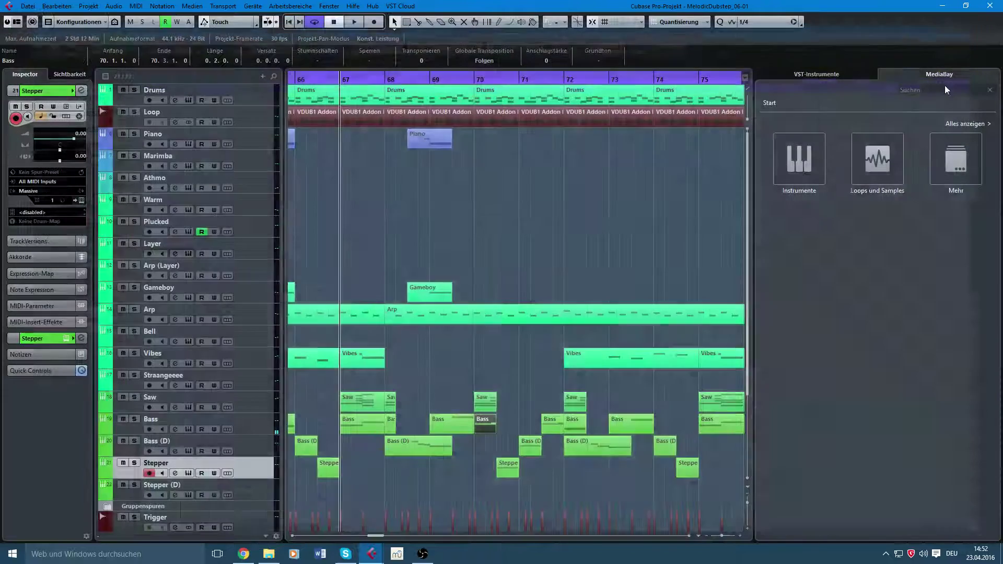
# - Play back the arrangement from bar 75 where the long Saw and Bass parts begin, then stop
pyautogui.moveTo(567, 177); pyautogui.dragTo(497, 223)
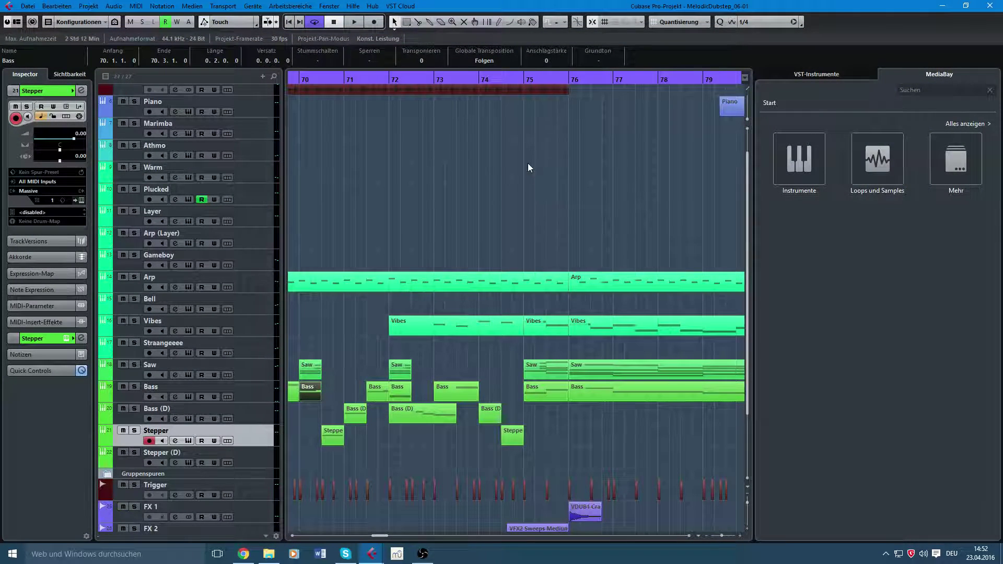
pyautogui.click(523, 77)
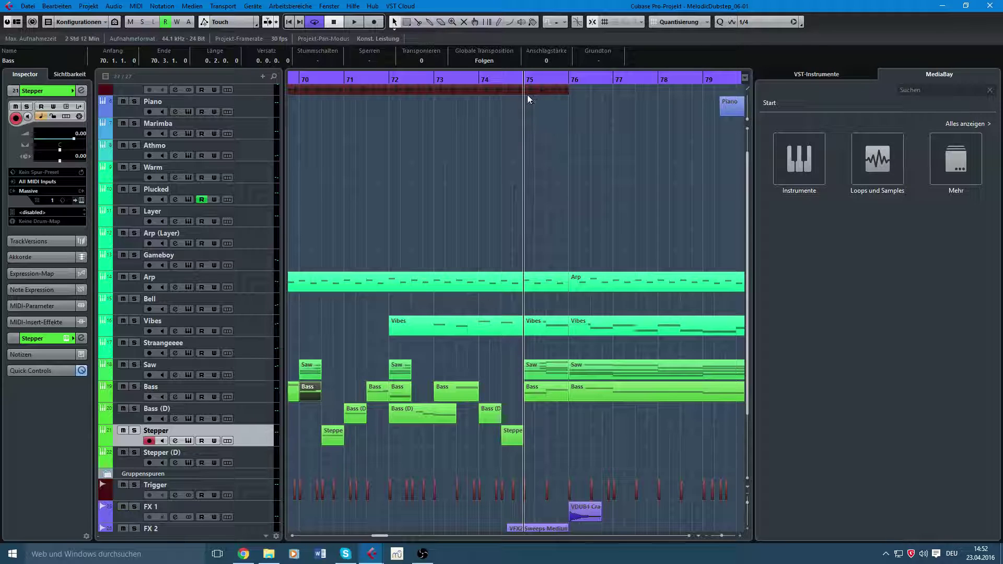
pyautogui.press('space')
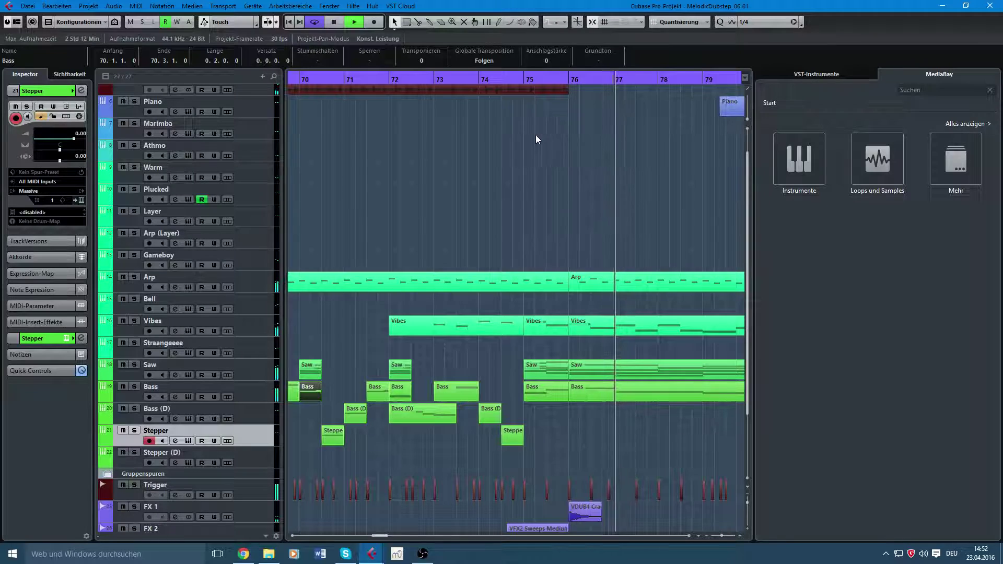
pyautogui.moveTo(581, 156); pyautogui.dragTo(503, 147)
pyautogui.moveTo(563, 192); pyautogui.dragTo(472, 215)
pyautogui.moveTo(599, 219); pyautogui.dragTo(453, 237)
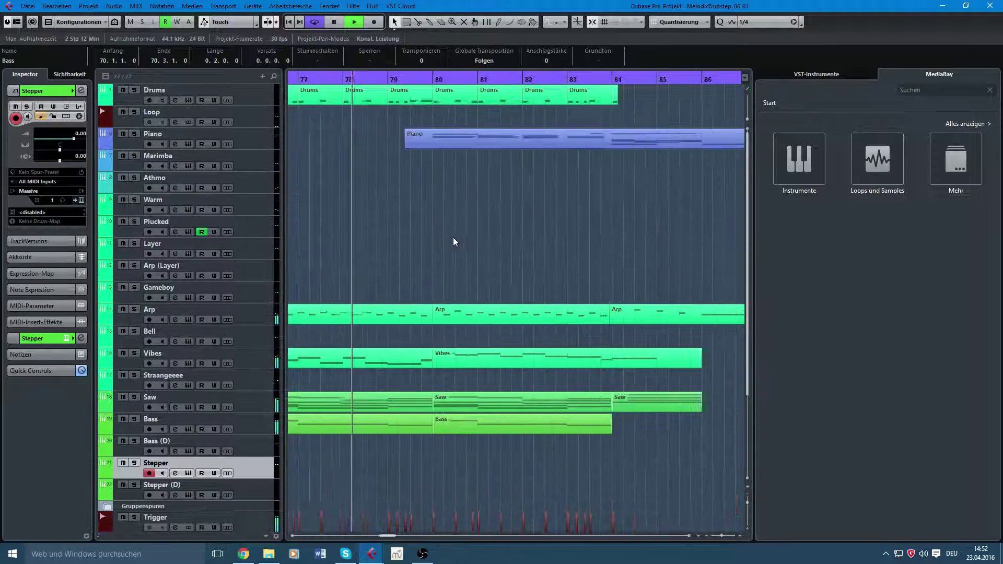
pyautogui.press('space')
# - Play back the outro from bar 84, where the Bass part ends, then stop
pyautogui.moveTo(621, 207); pyautogui.dragTo(296, 209)
pyautogui.press('g')
pyautogui.moveTo(525, 211); pyautogui.dragTo(447, 404)
pyautogui.click(529, 429)
pyautogui.scroll(2, 589, 384)
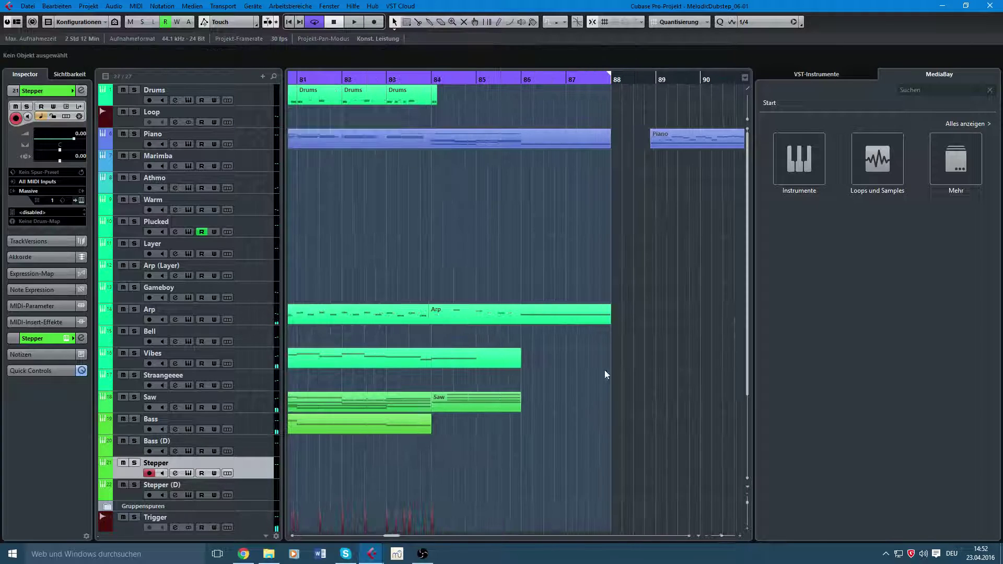
pyautogui.click(429, 78)
pyautogui.press('space')
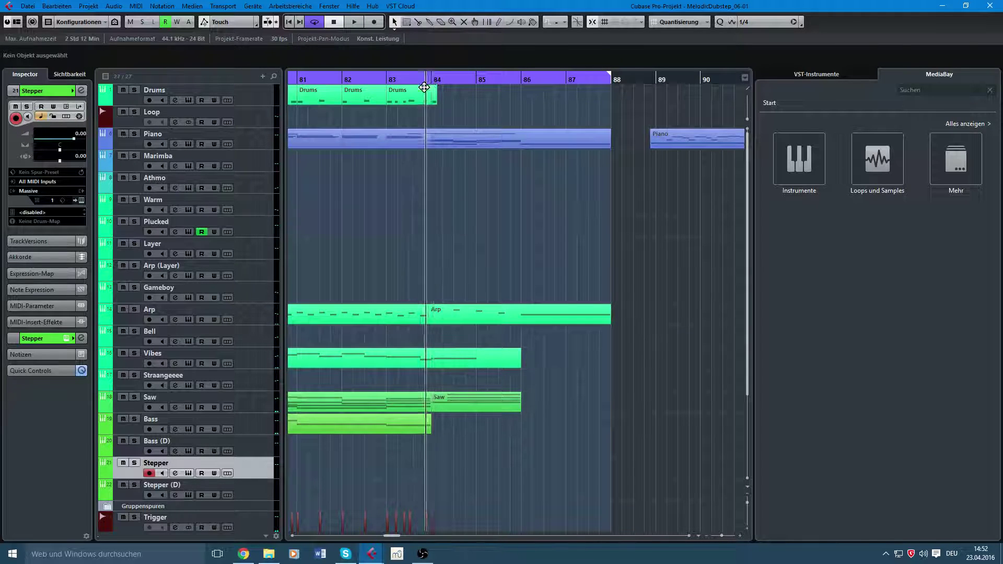
pyautogui.scroll(1, 431, 89)
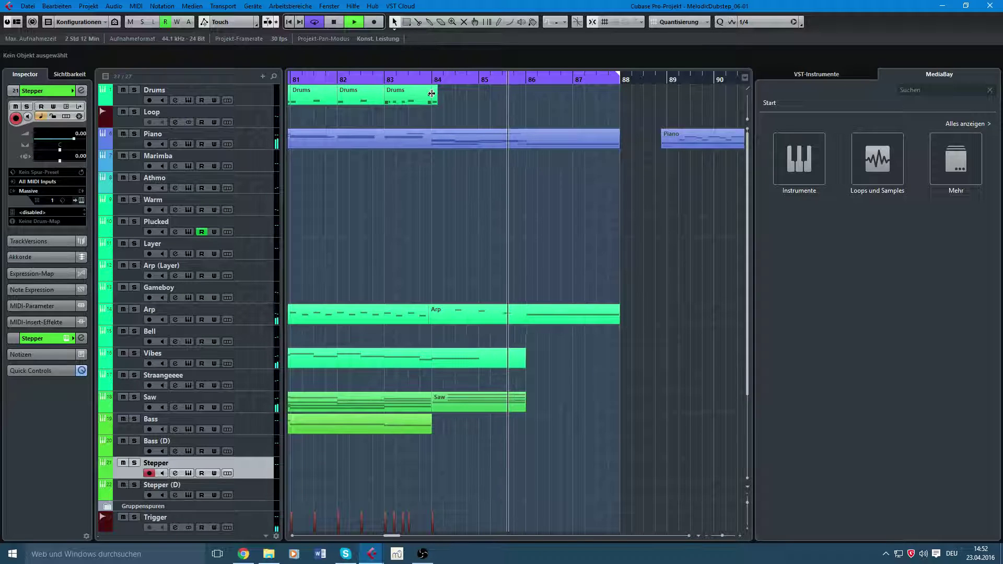
pyautogui.press('space')
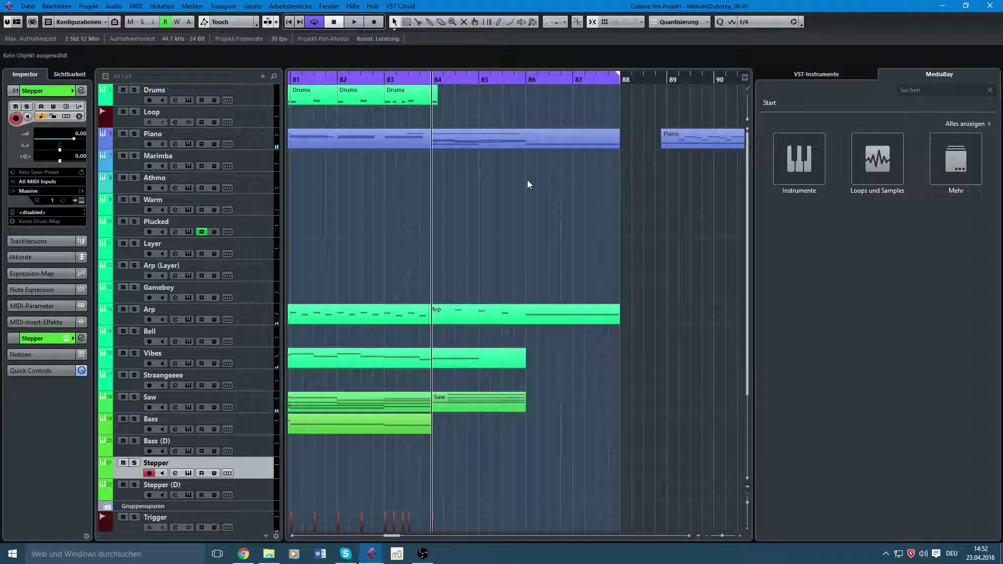
# - Open the bar 84 Arp part in the Key Editor, select its long B2 note, close the editor, and stop playback
pyautogui.doubleClick(550, 308)
pyautogui.click(468, 309)
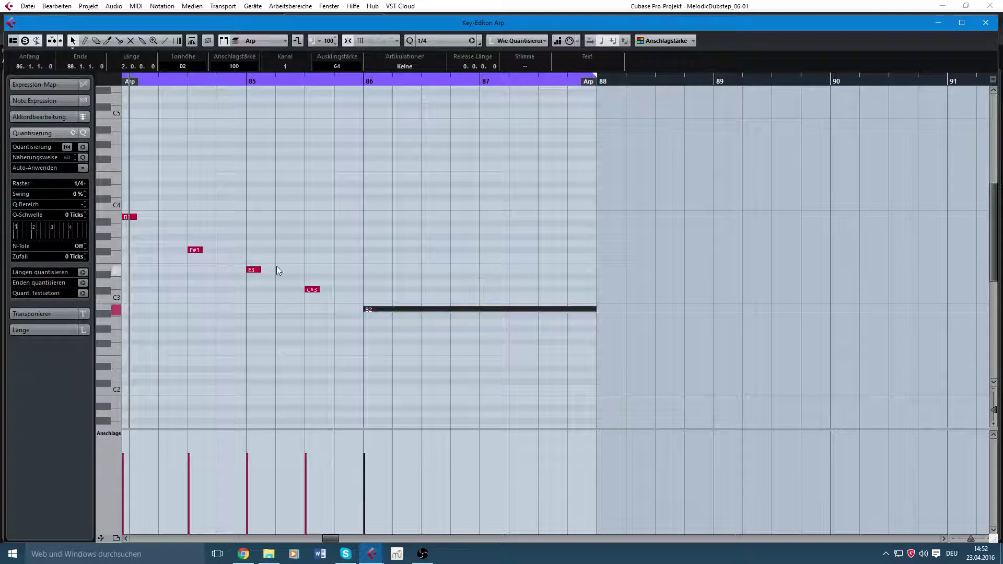
pyautogui.click(109, 252)
pyautogui.click(977, 23)
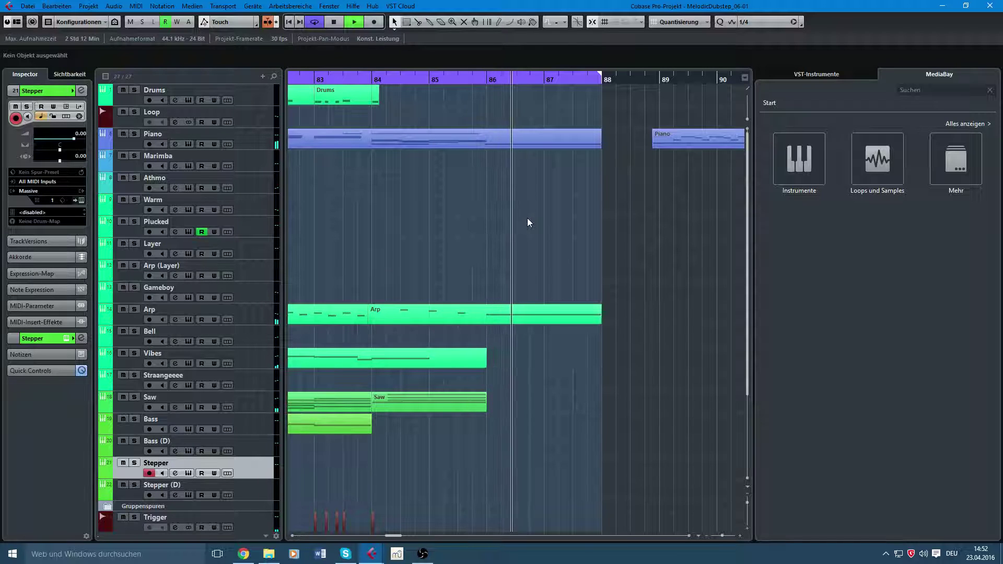
pyautogui.press('space')
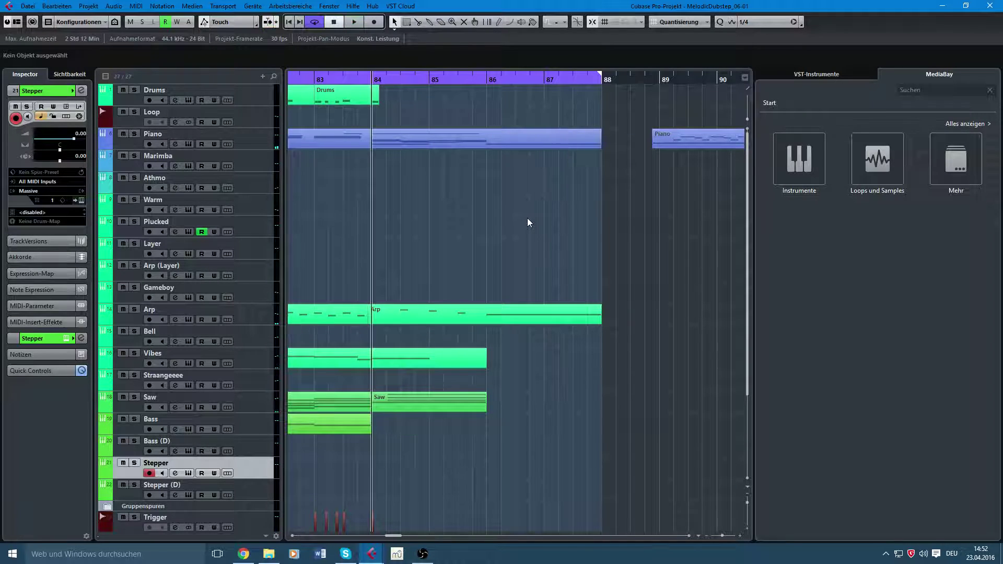
# - Show the whole arrangement from bar 1, select the Stepper (D) track, and reselect the Stepper track
pyautogui.scroll(-4, 528, 218)
pyautogui.scroll(-5, 512, 226)
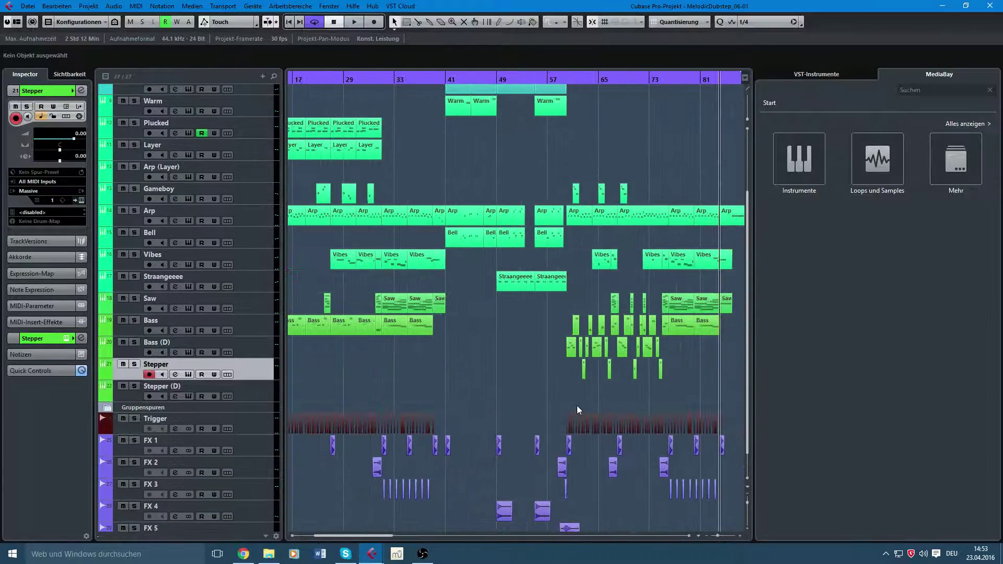
pyautogui.scroll(-4, 477, 253)
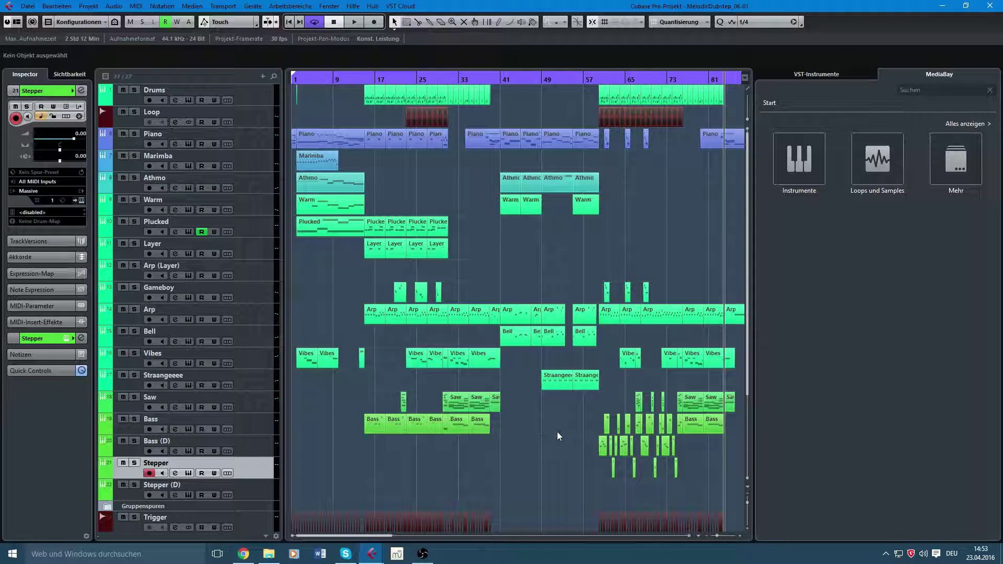
pyautogui.click(259, 491)
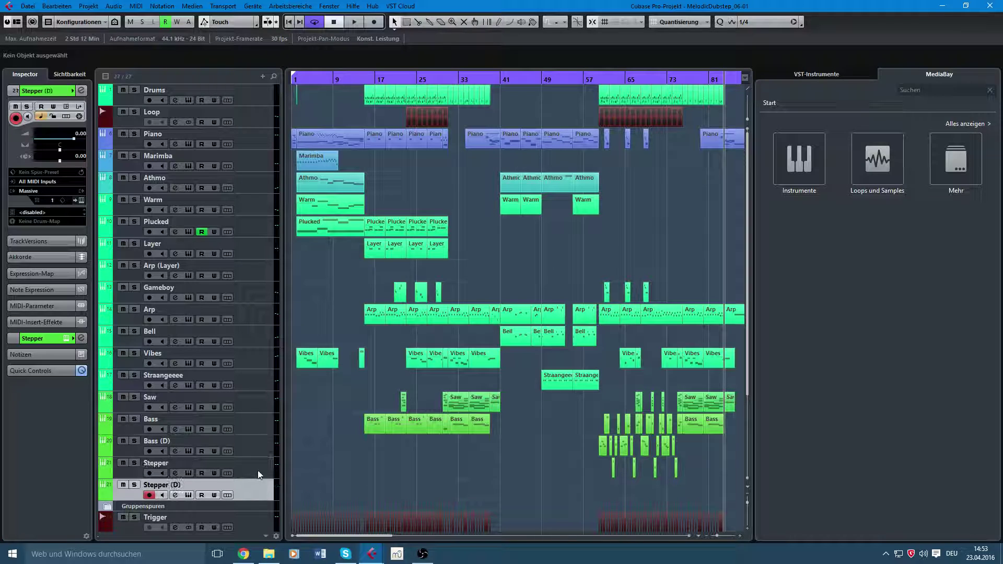
pyautogui.click(258, 471)
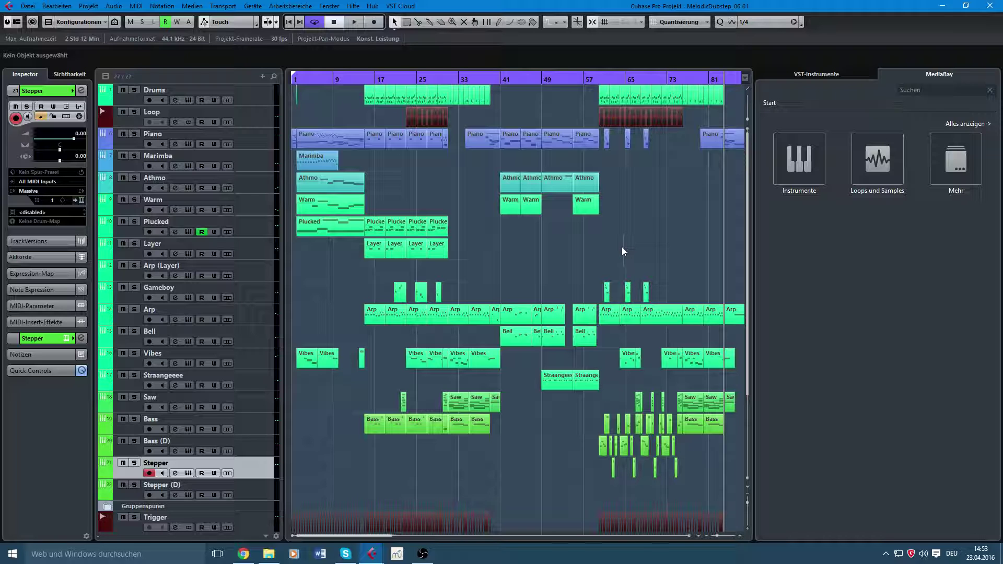
pyautogui.scroll(-3, 459, 390)
pyautogui.scroll(3, 494, 348)
pyautogui.moveTo(529, 254); pyautogui.dragTo(303, 218)
pyautogui.click(496, 249)
pyautogui.click(457, 404)
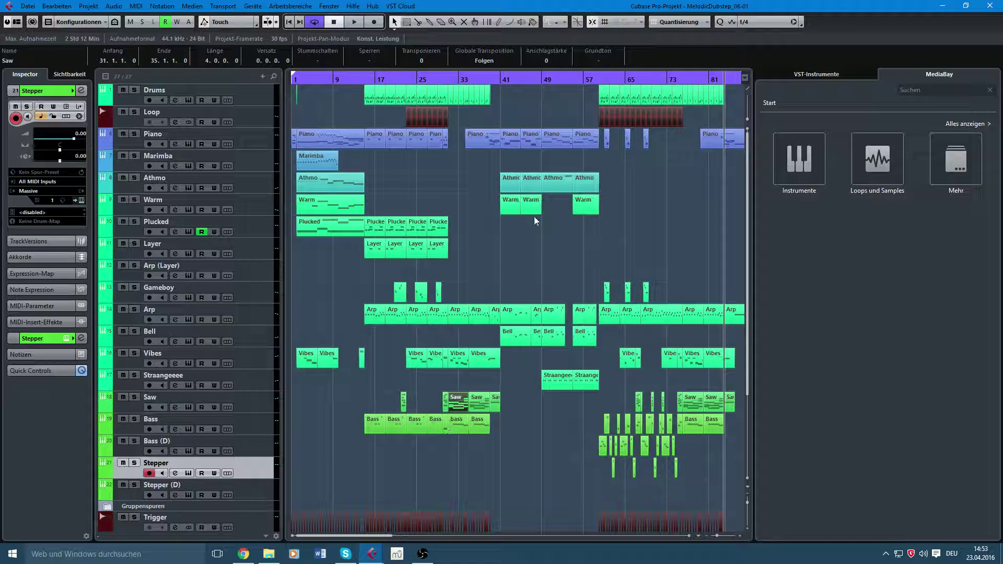
pyautogui.click(544, 258)
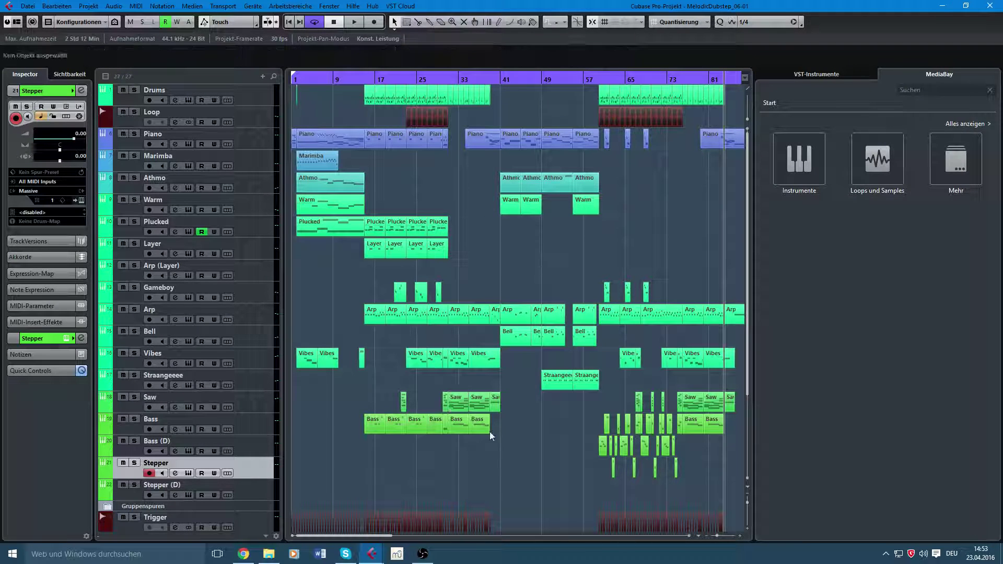